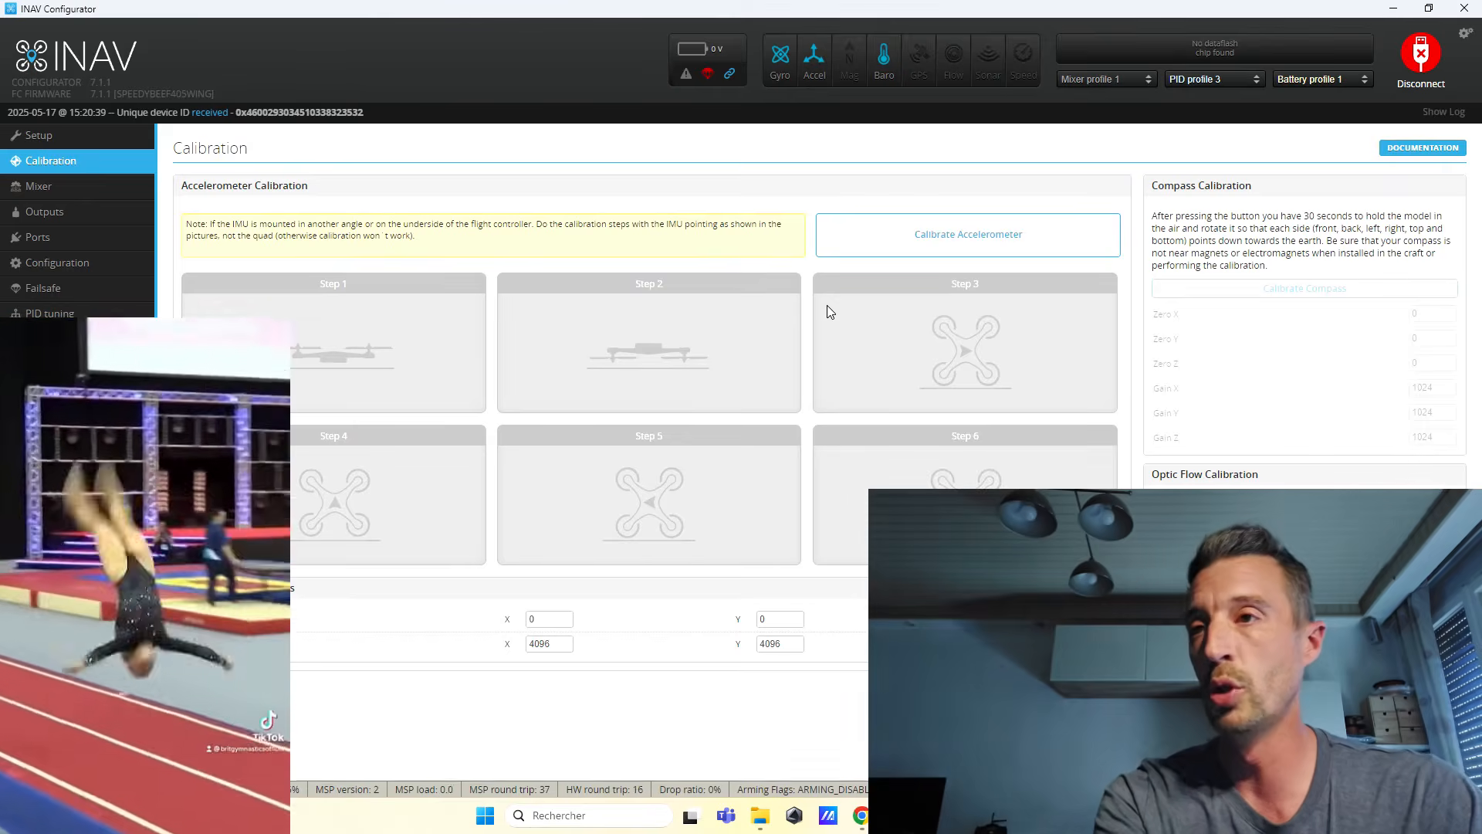
# Calibrate the accelerometer in all six orientations, acknowledge the completed calibration, and open the Setup page
pyautogui.click(938, 241)
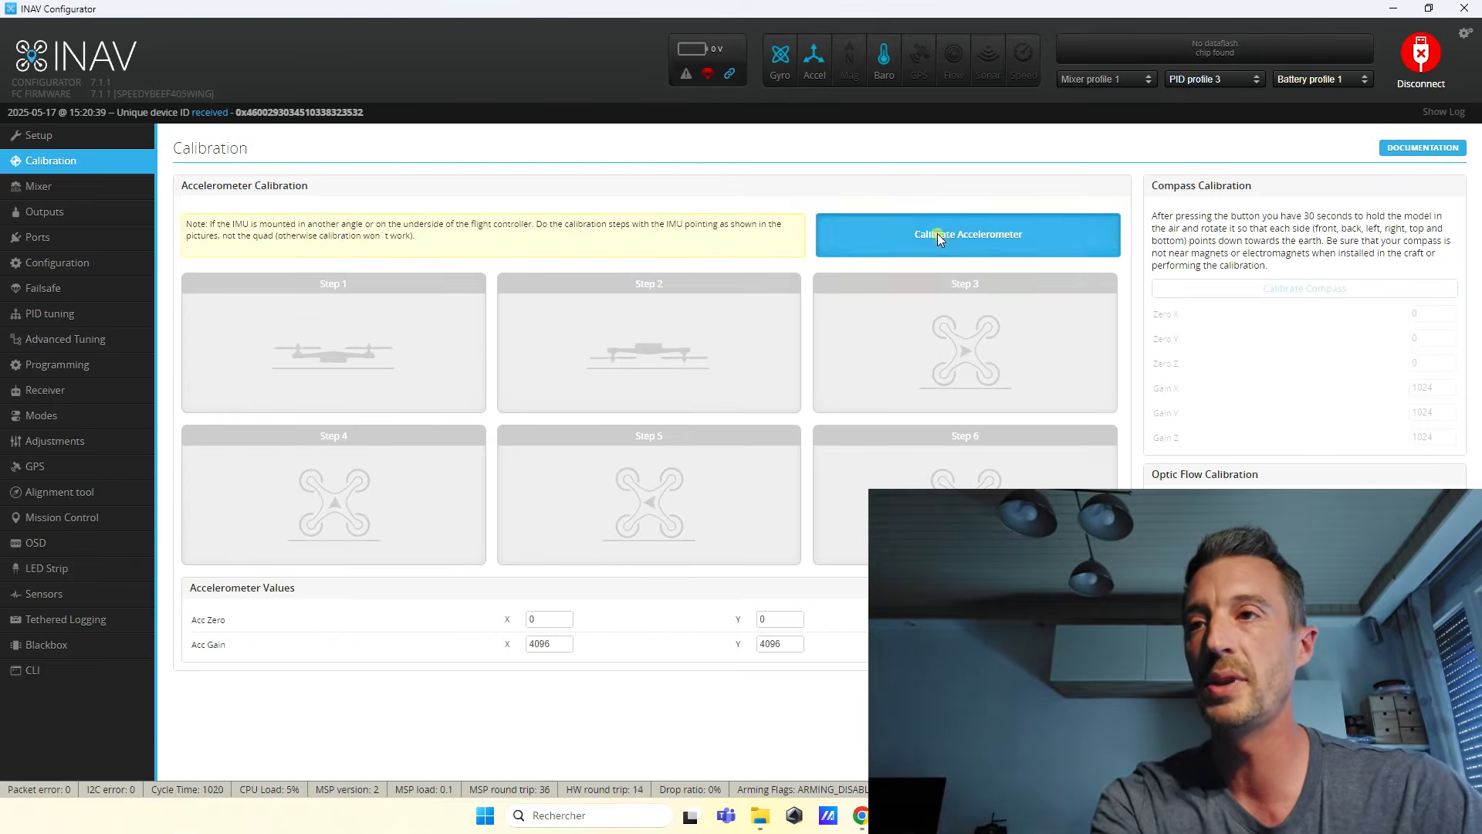
pyautogui.click(872, 469)
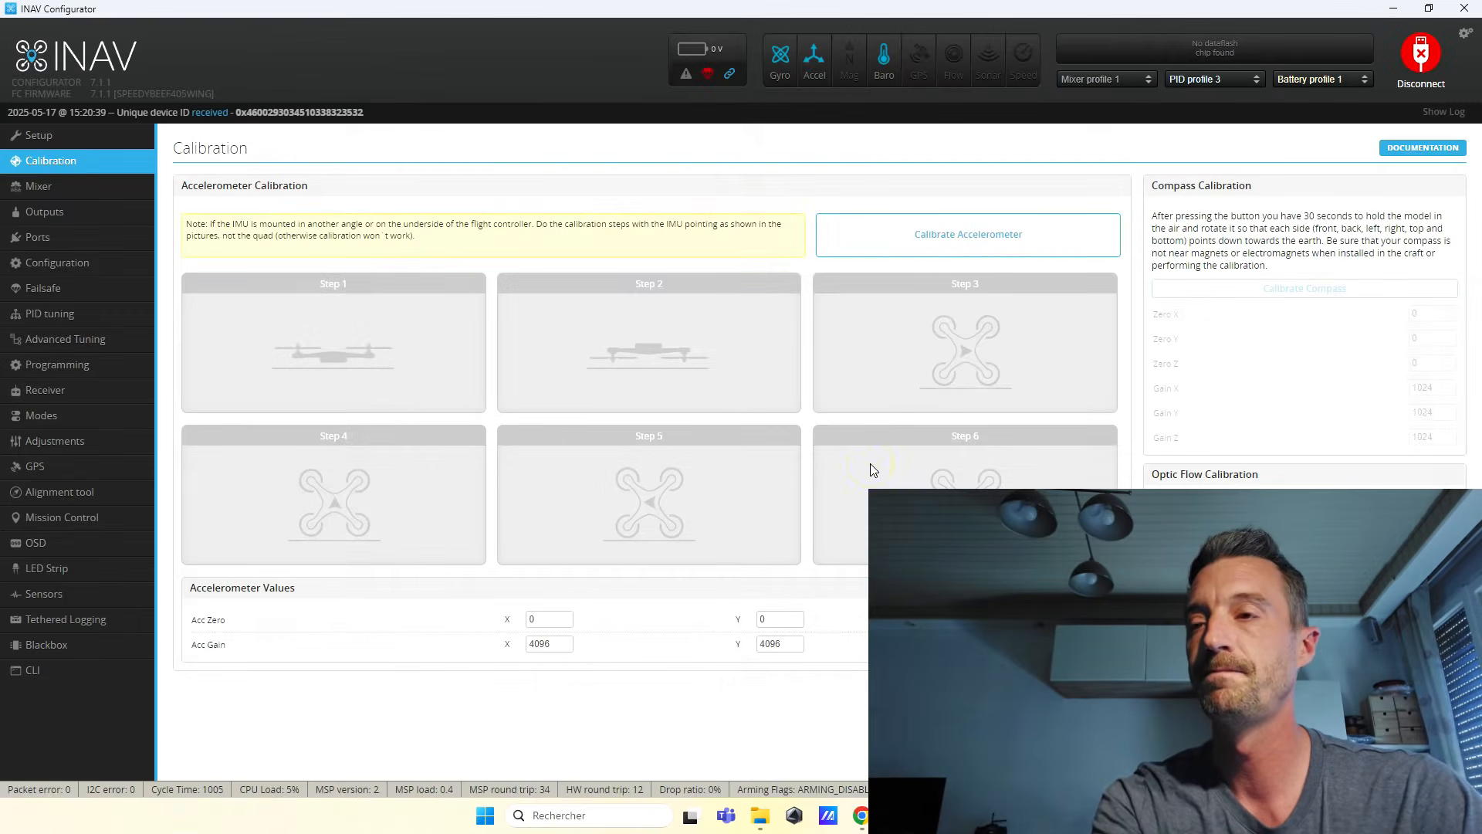
pyautogui.click(962, 229)
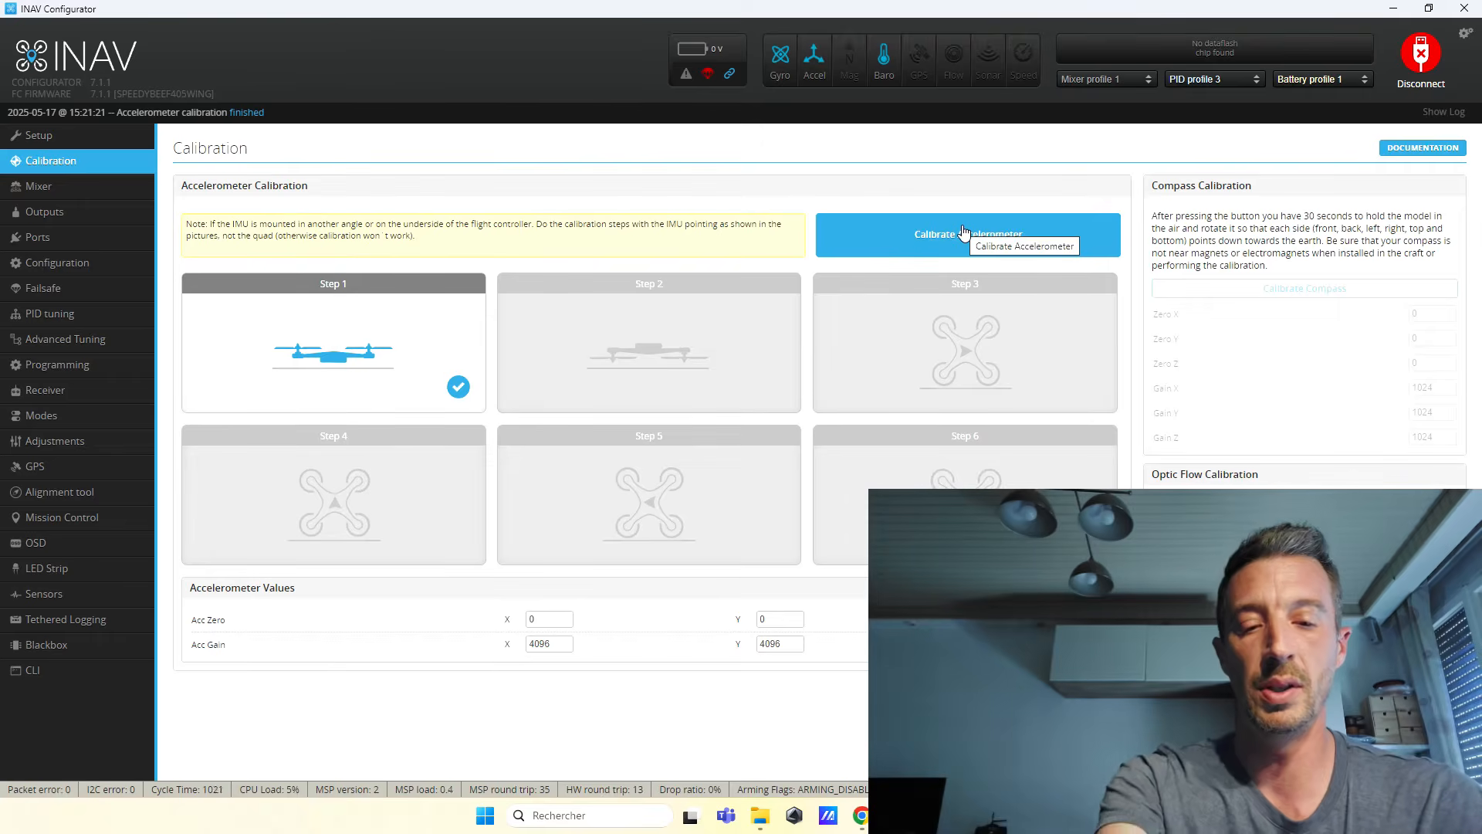
pyautogui.click(962, 241)
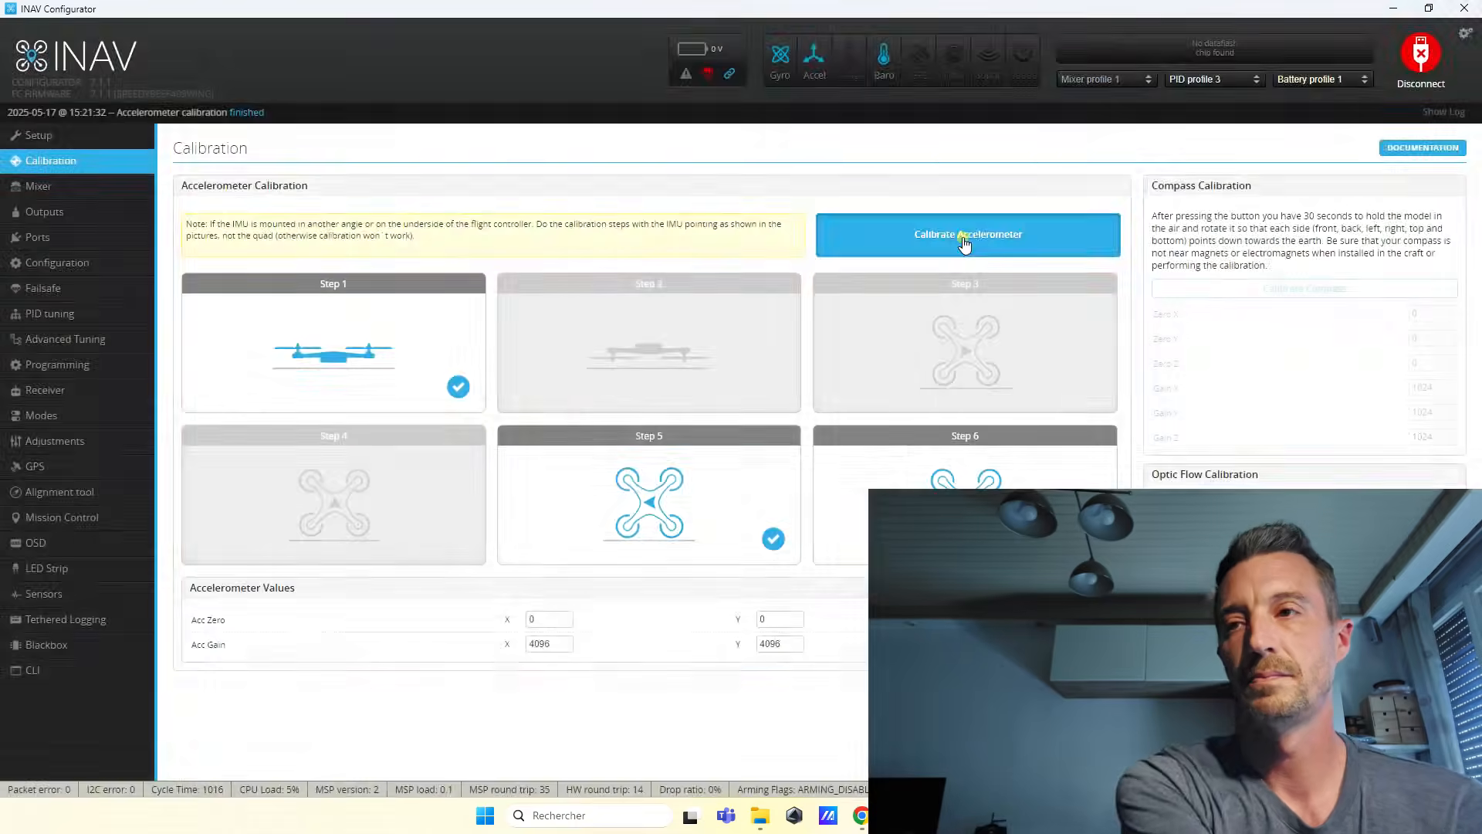
pyautogui.click(962, 237)
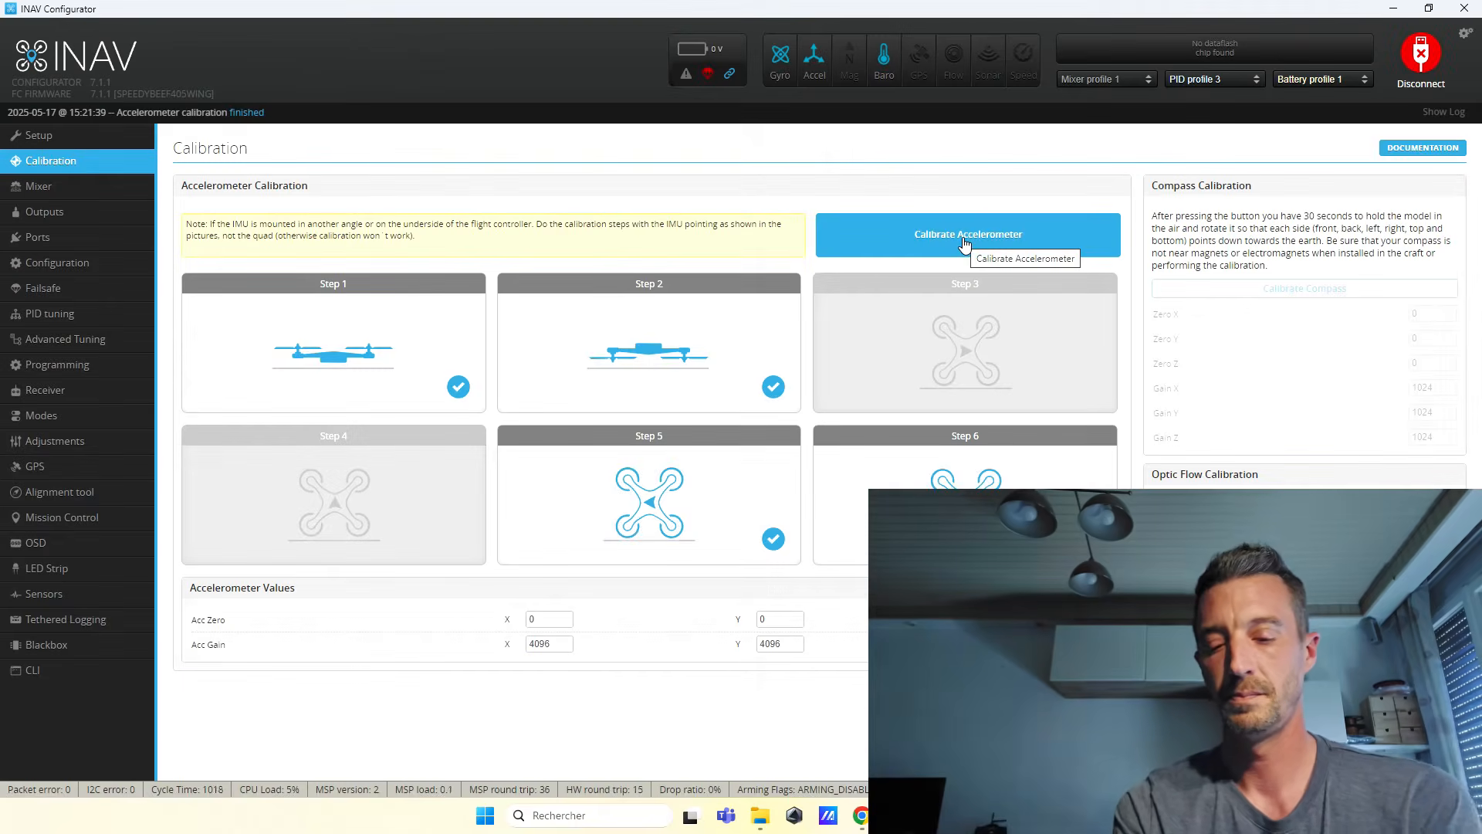
pyautogui.click(962, 237)
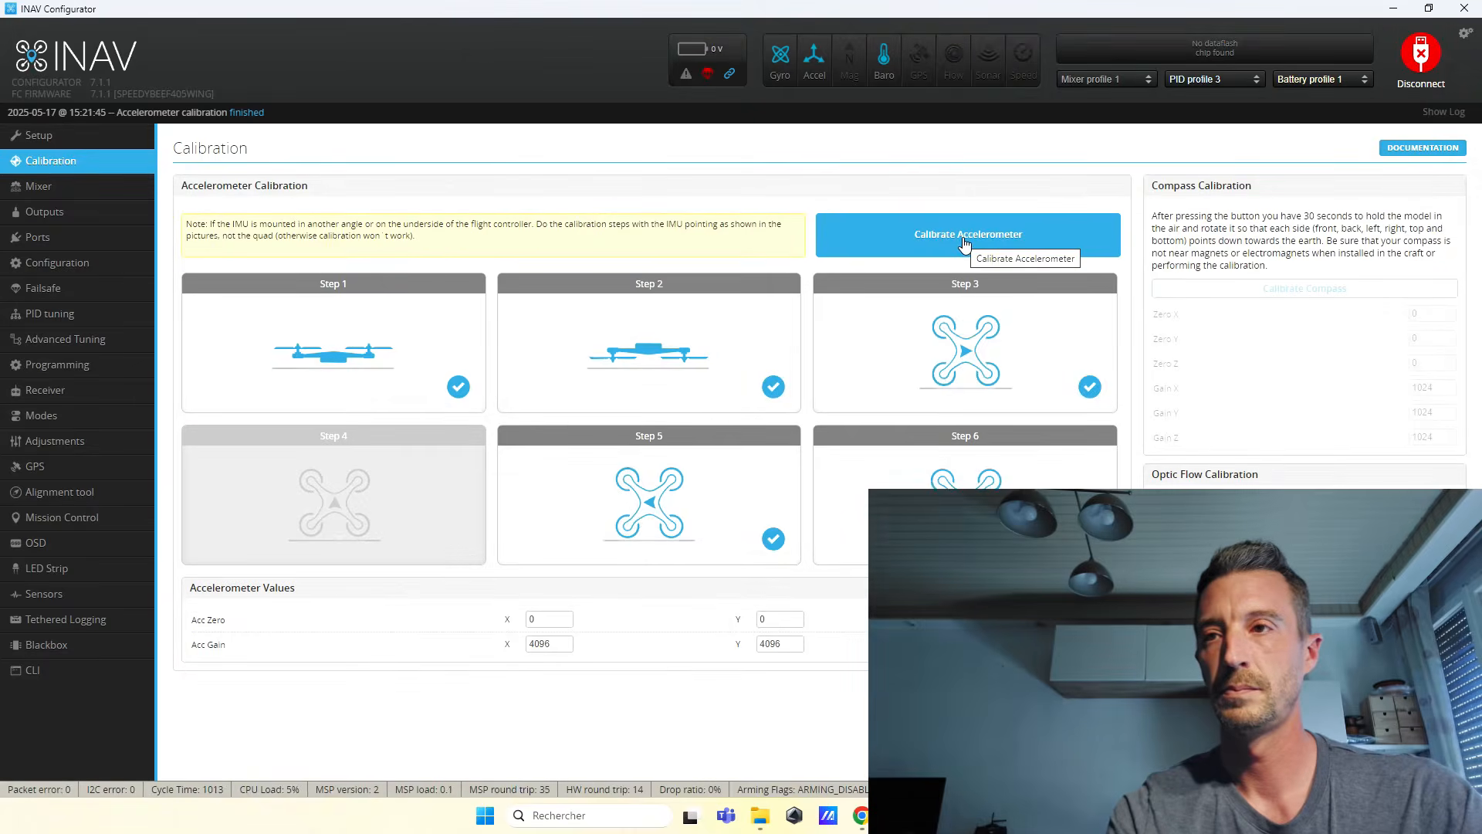
pyautogui.click(964, 242)
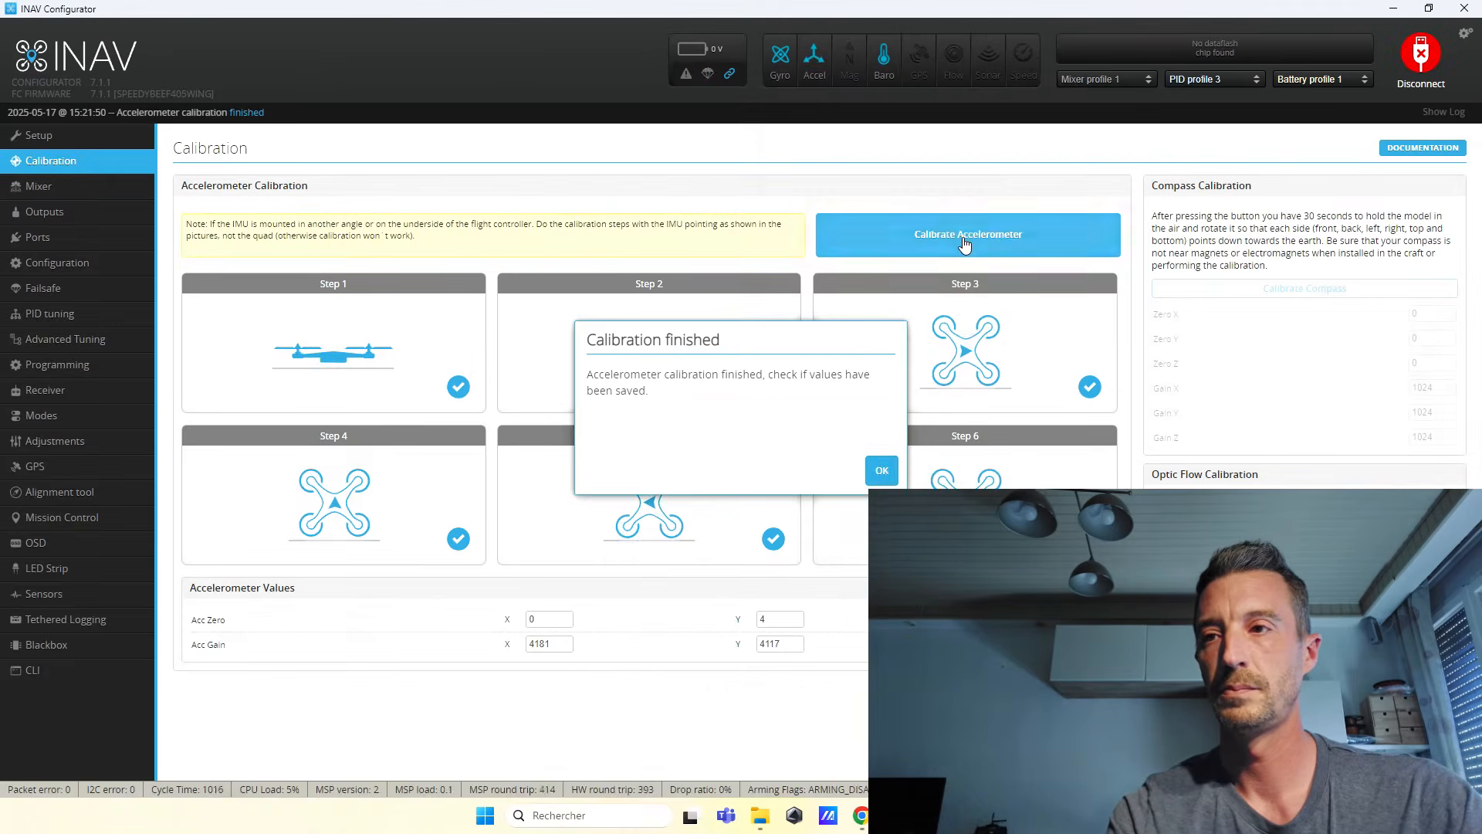
pyautogui.click(882, 471)
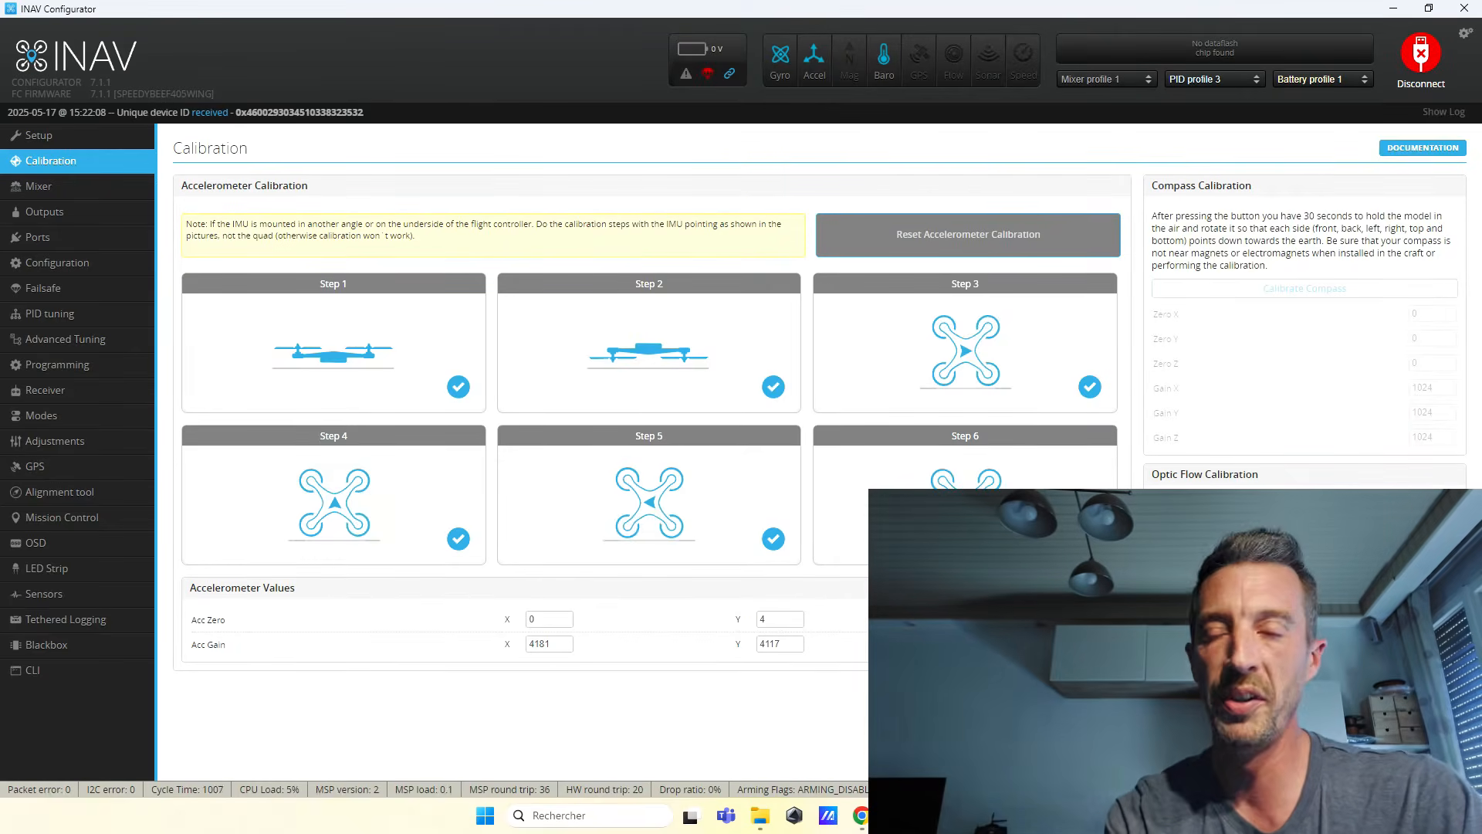
pyautogui.click(35, 137)
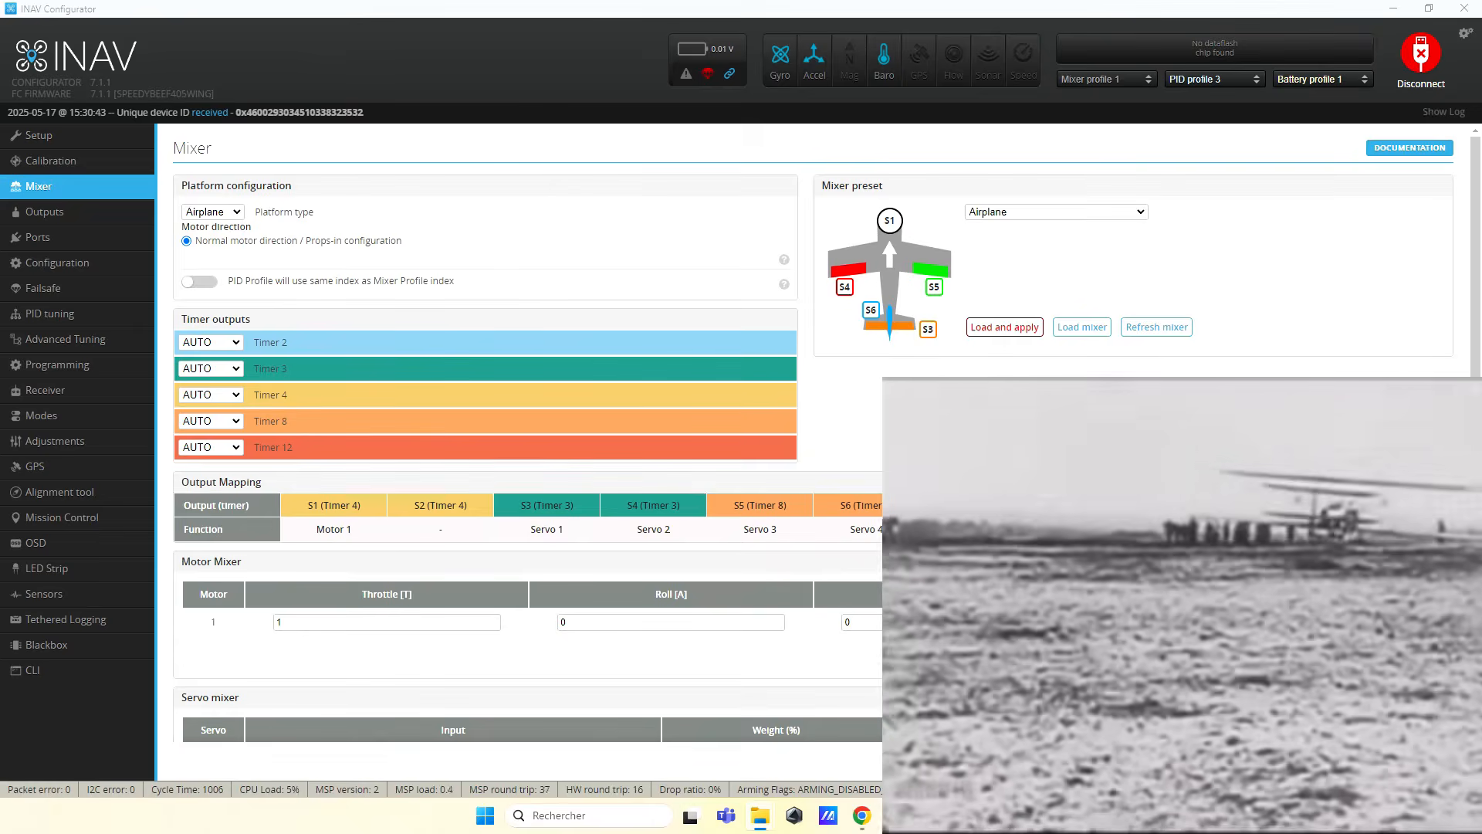
# Choose the Airplane mixer preset, then load and apply it
pyautogui.click(1139, 212)
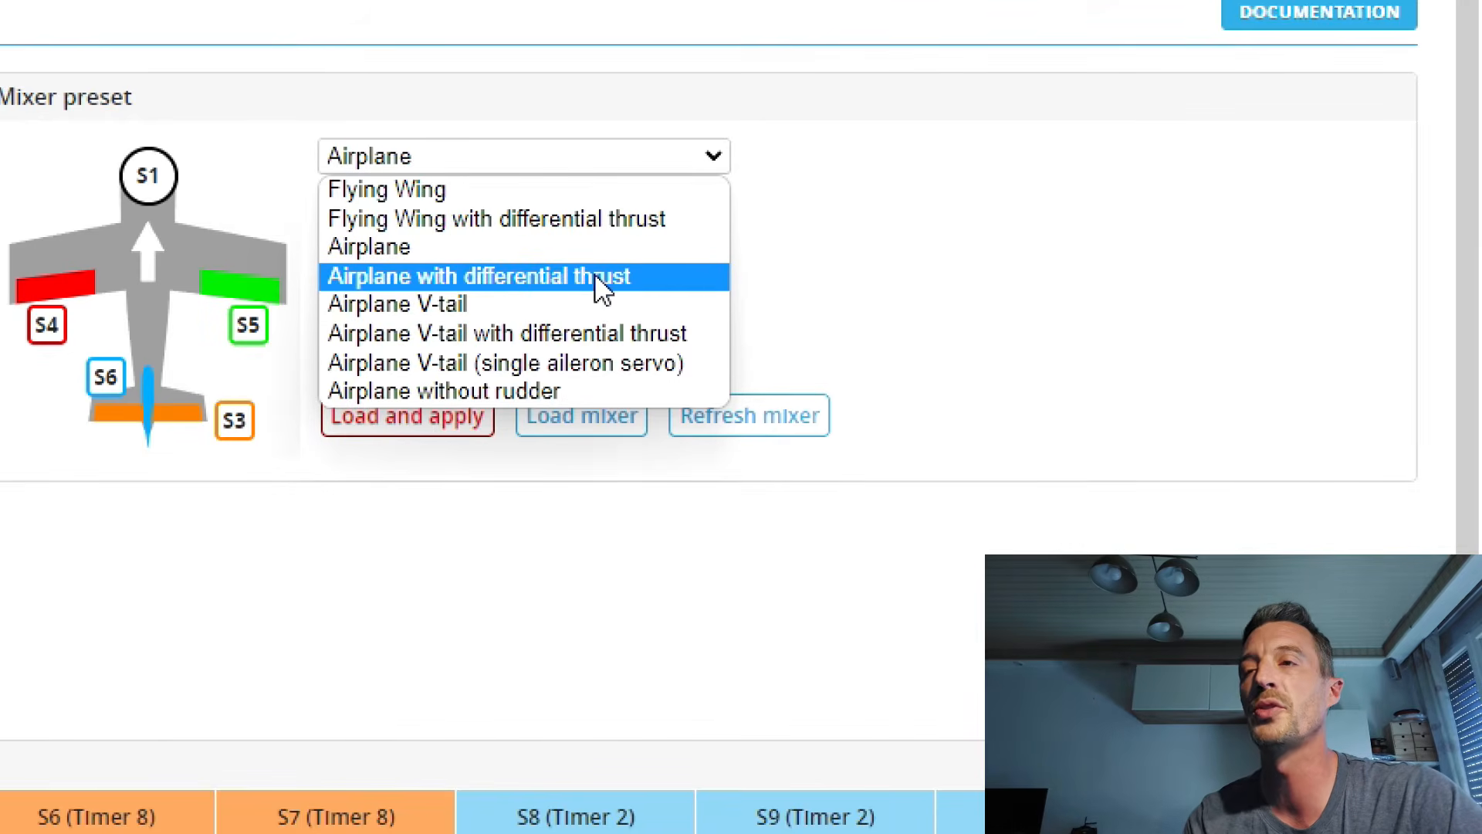
pyautogui.click(368, 247)
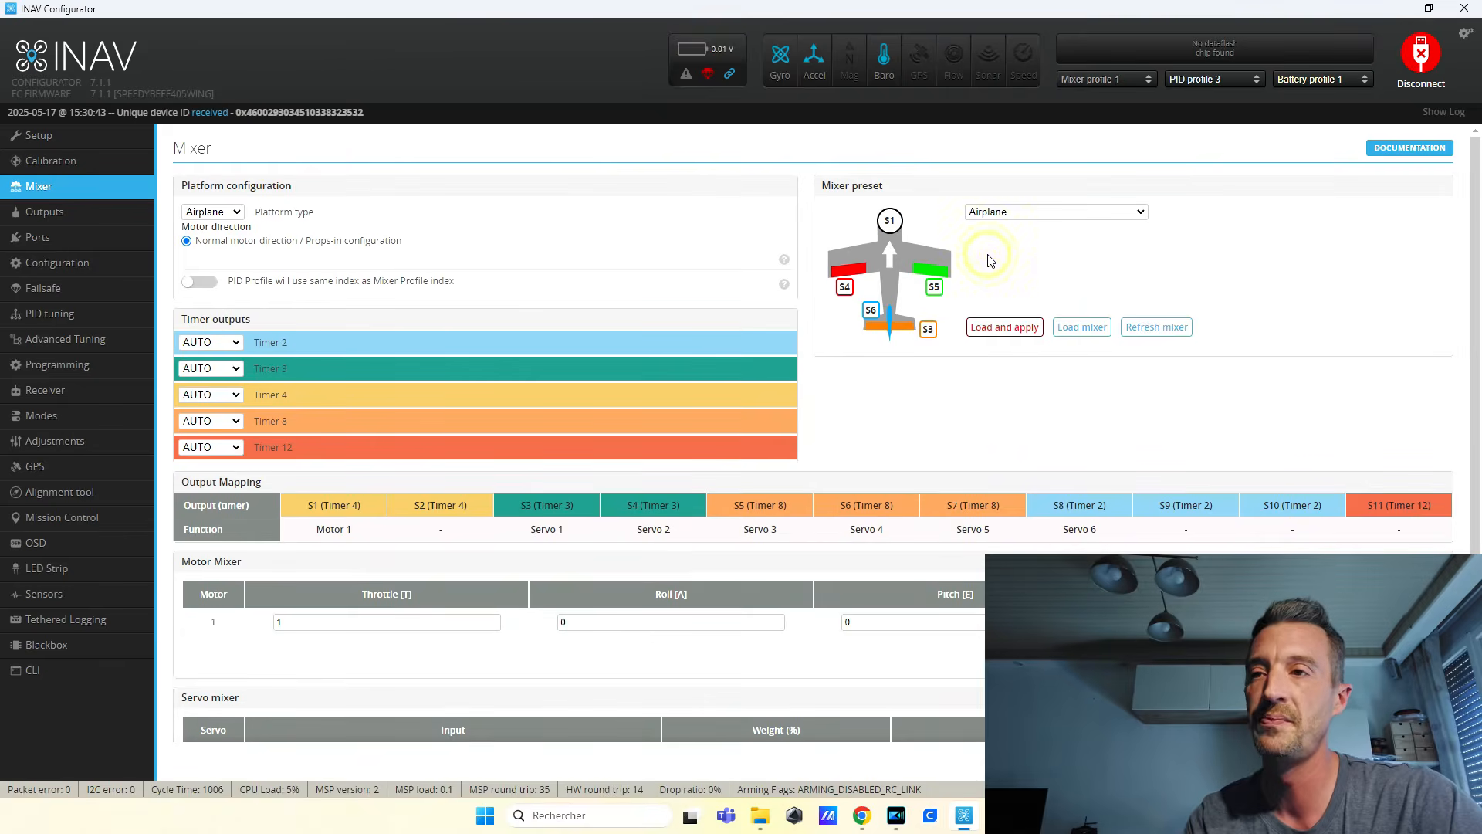
pyautogui.click(1010, 330)
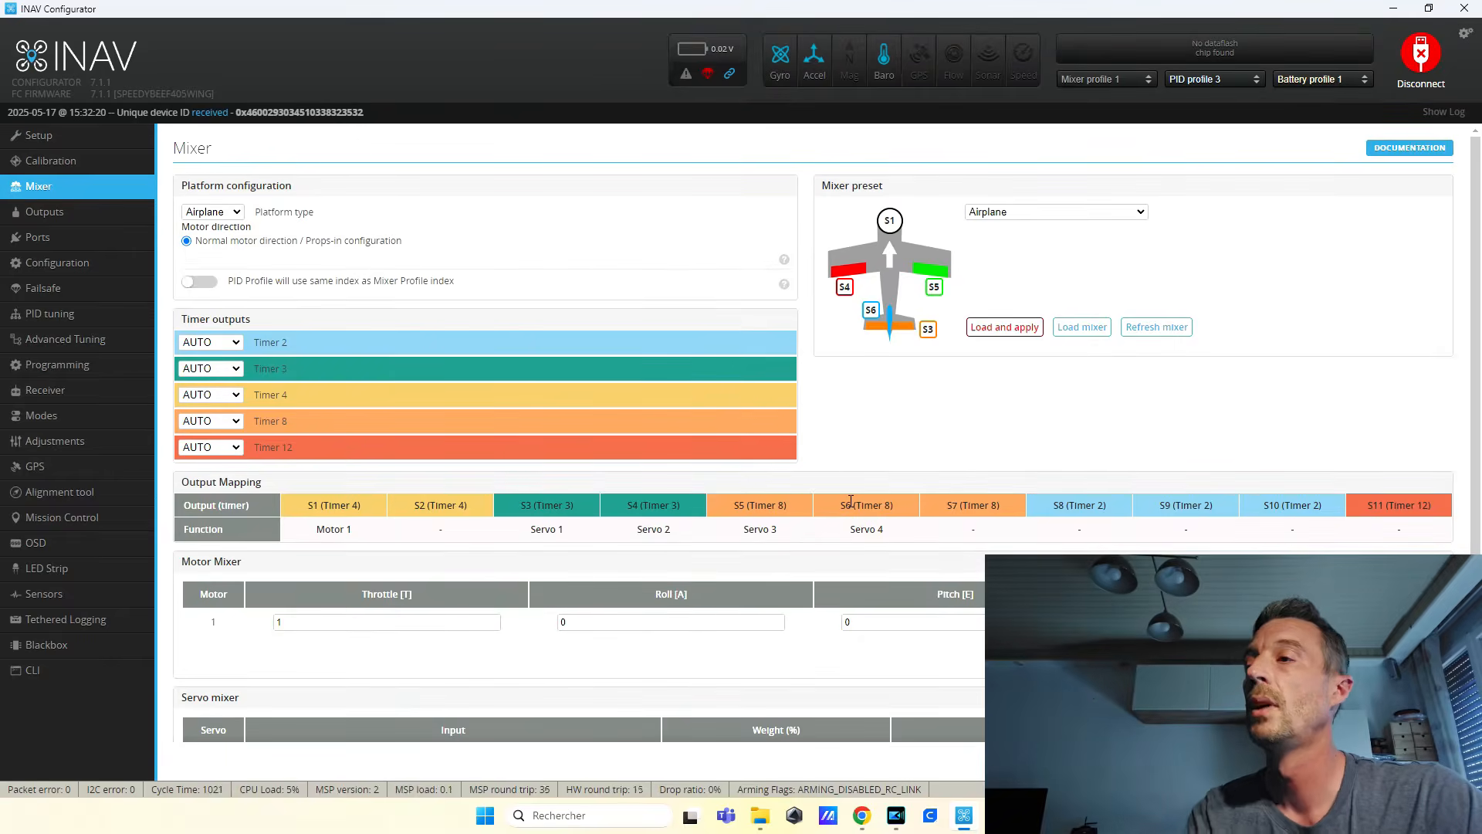
# Add a servo mixer rule for servo 5 with RC Channel 7 as its input
pyautogui.scroll(-3, 767, 519)
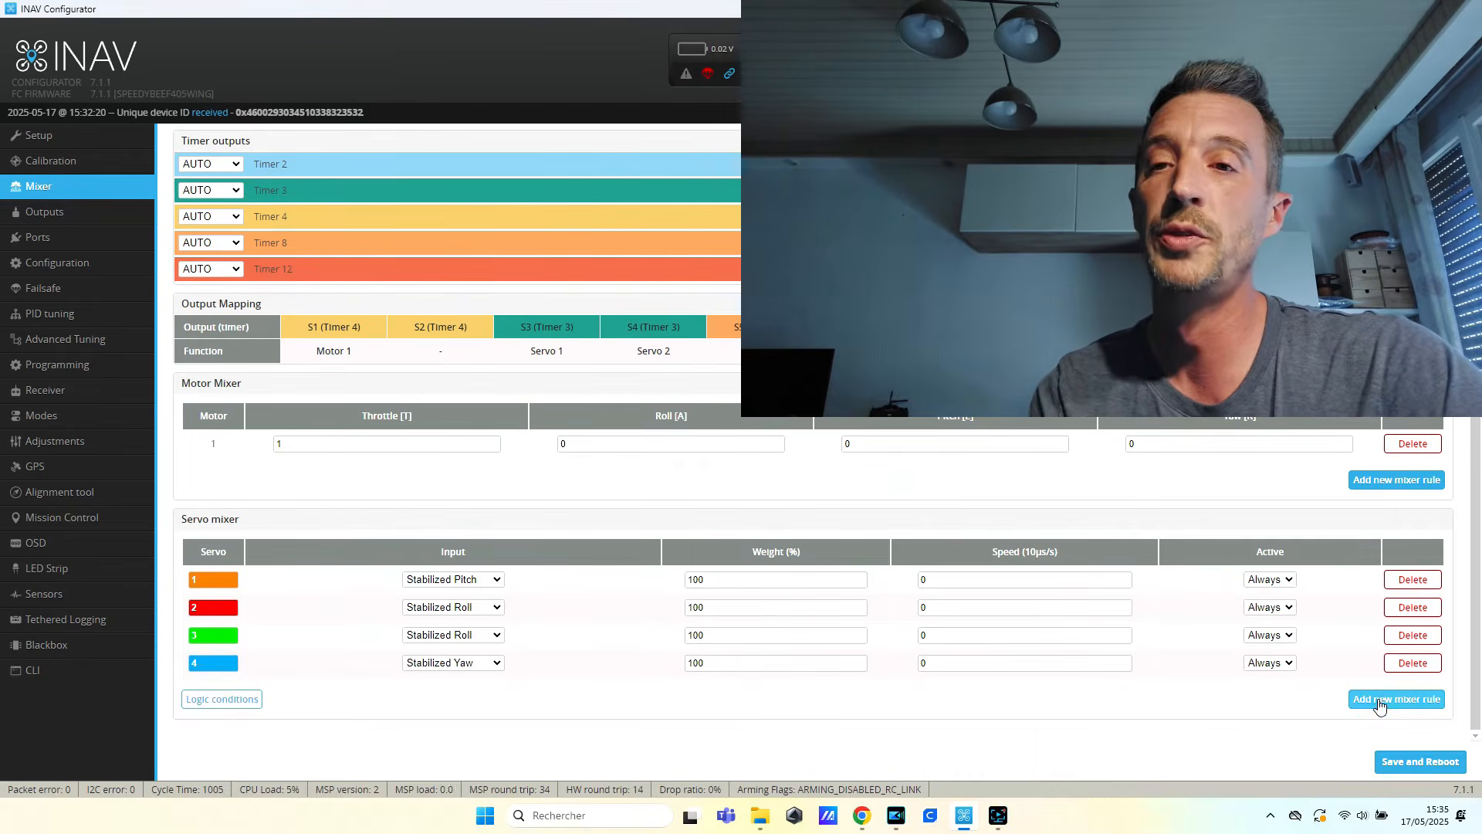
pyautogui.click(1380, 704)
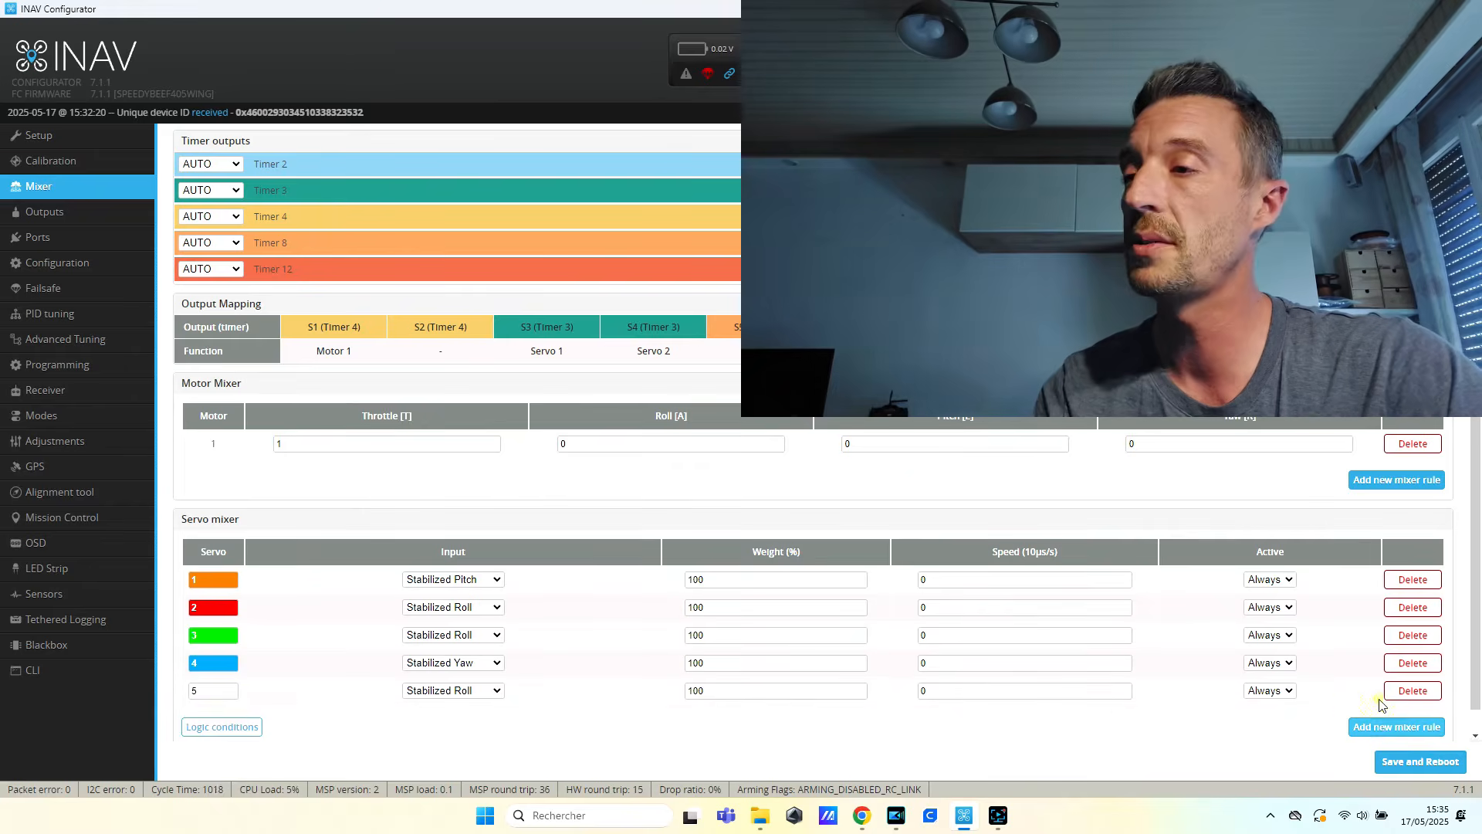
pyautogui.scroll(-1, 1080, 680)
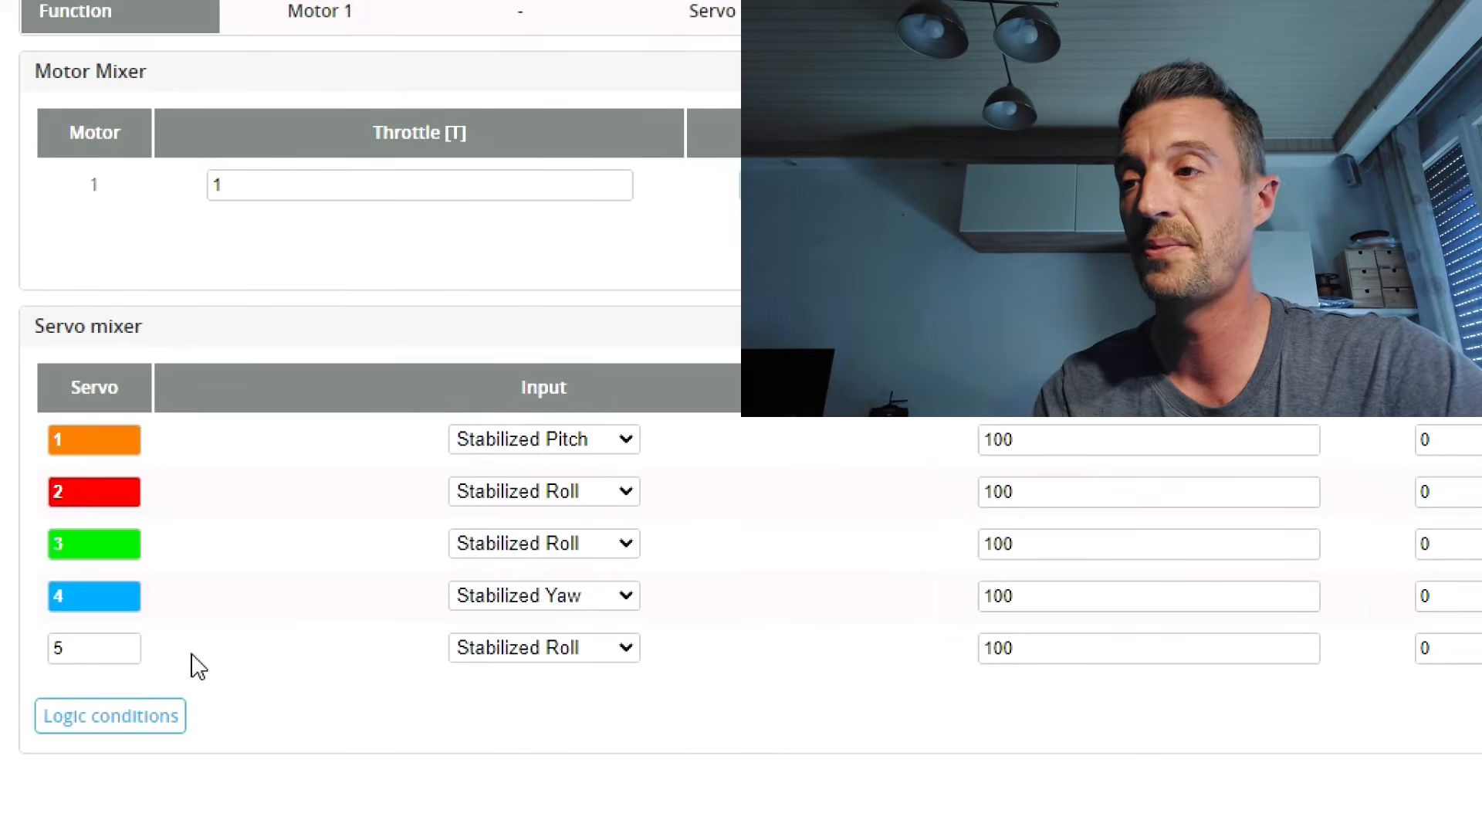
pyautogui.click(550, 658)
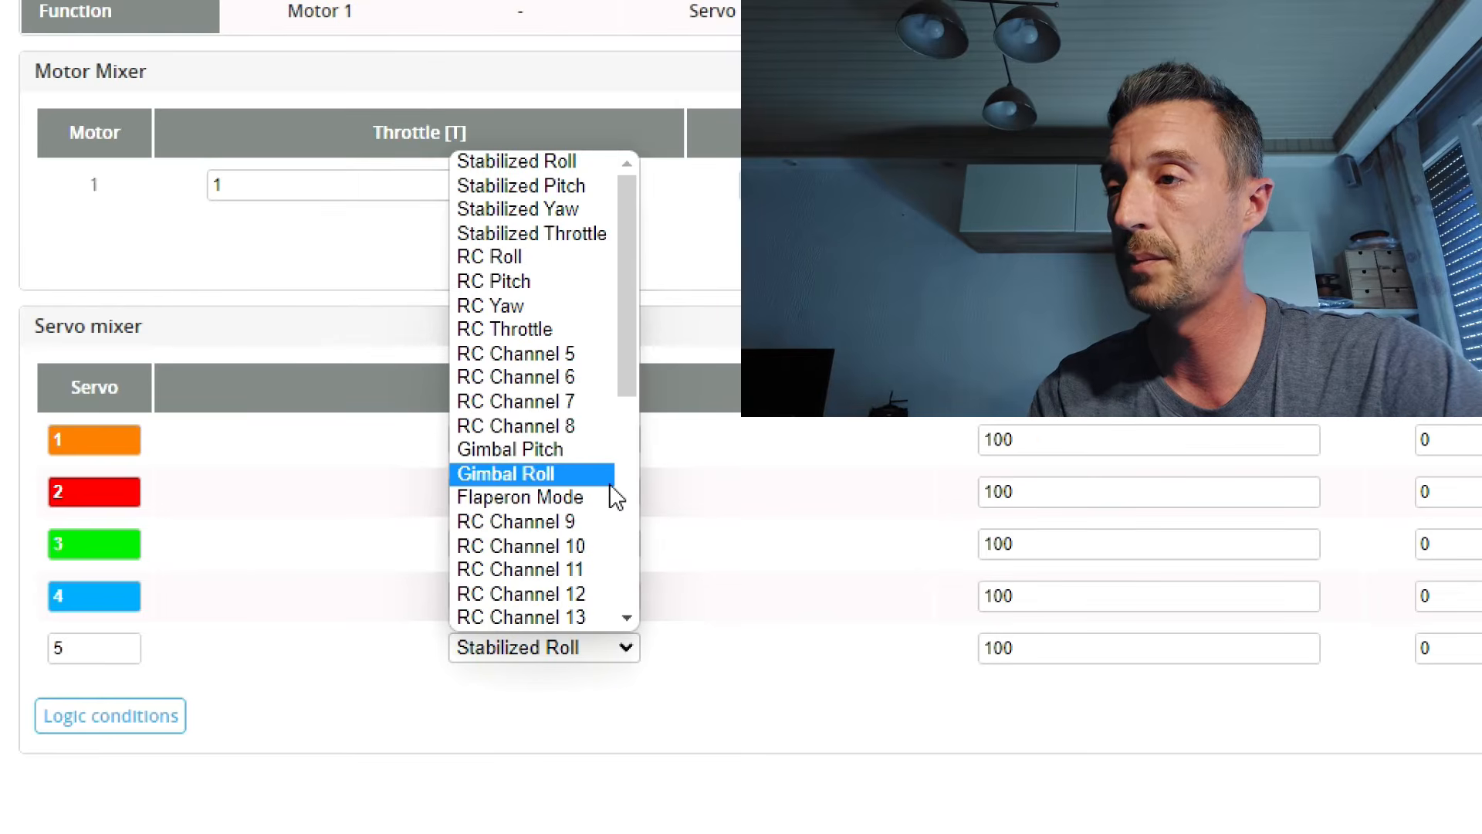
pyautogui.click(575, 410)
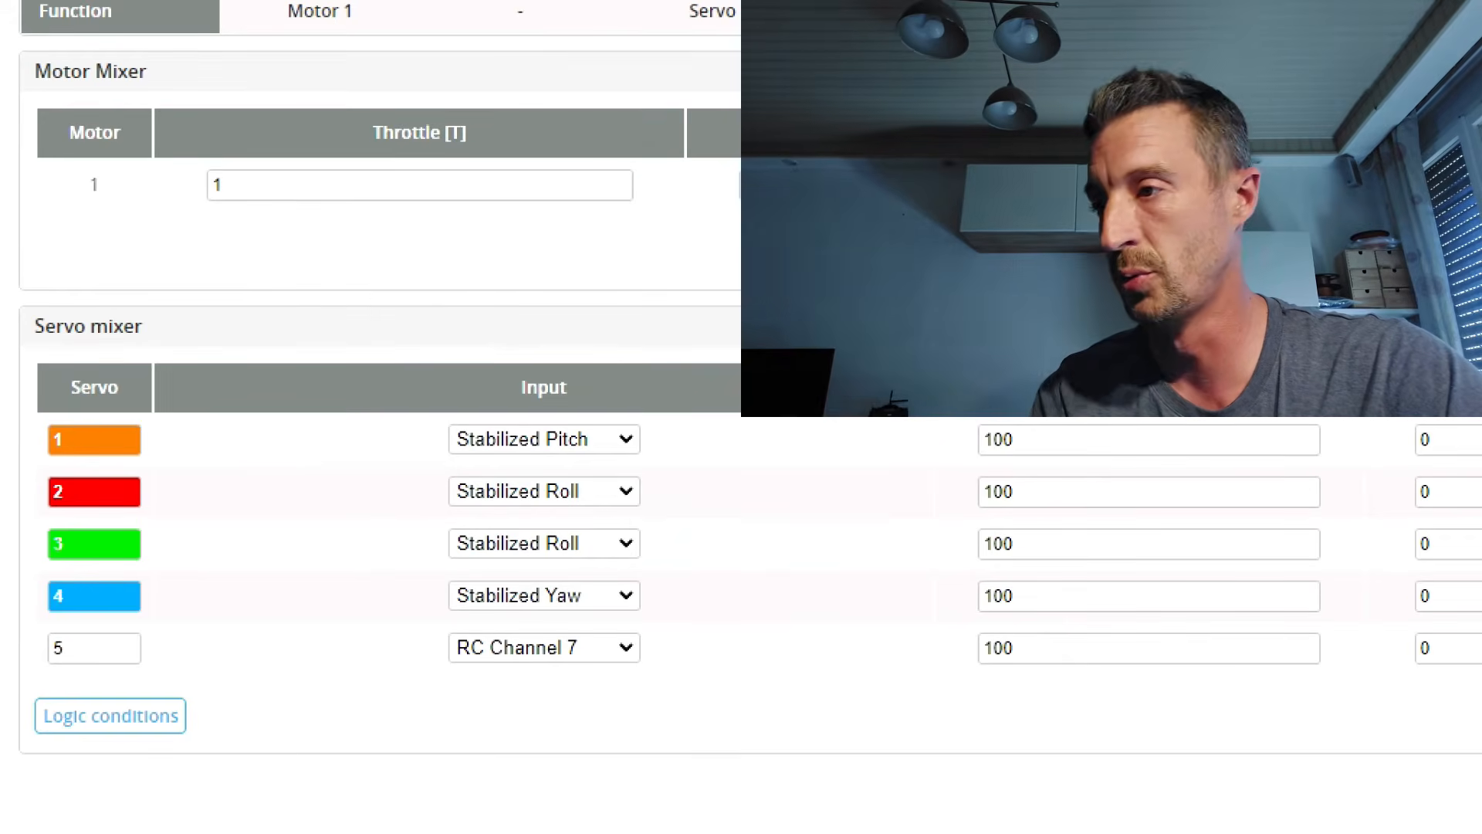
# Add a servo mixer rule for servo 6 with RC Channel 6 as its input
pyautogui.click(1467, 387)
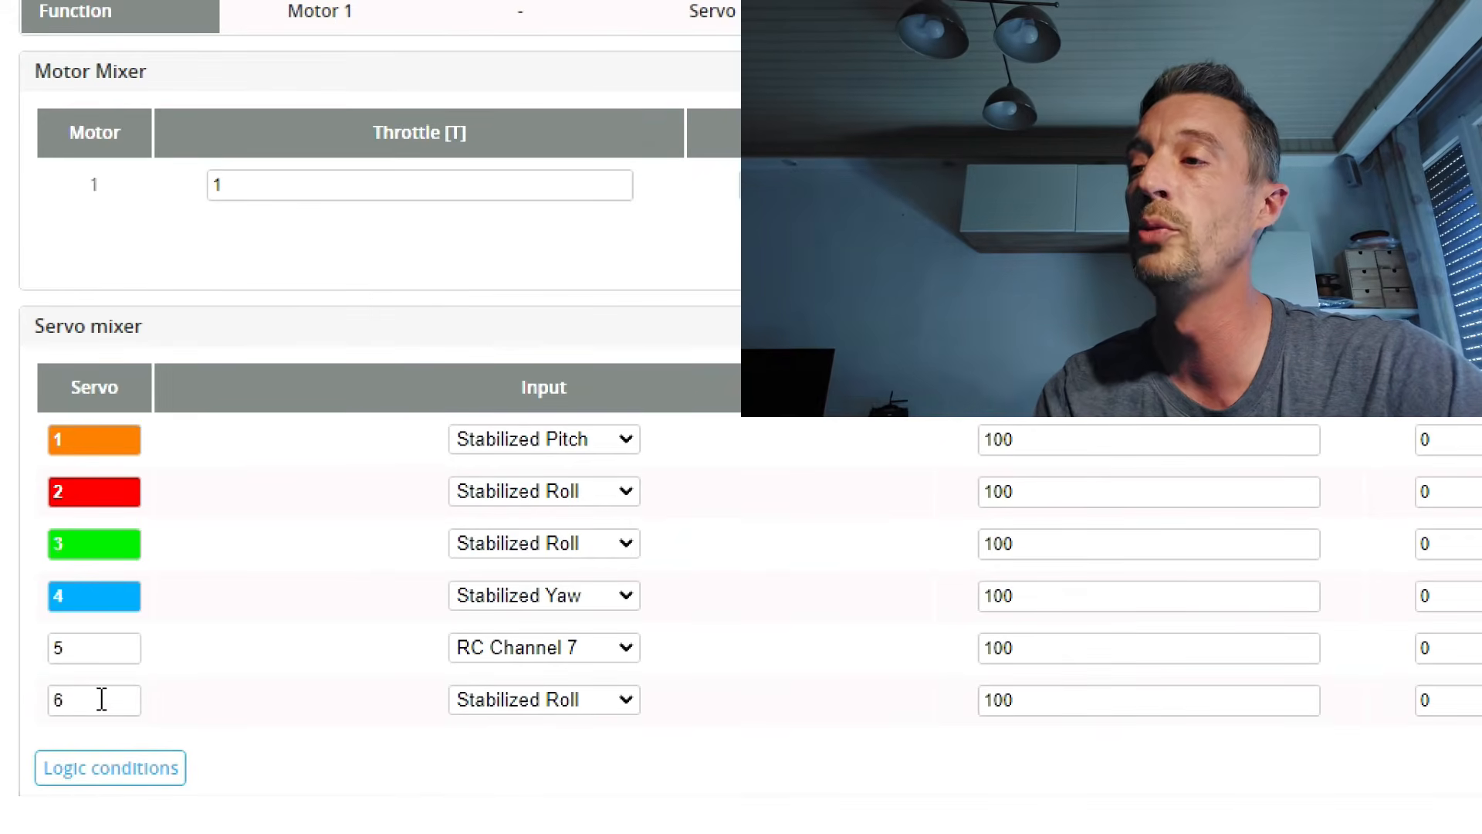
pyautogui.click(528, 698)
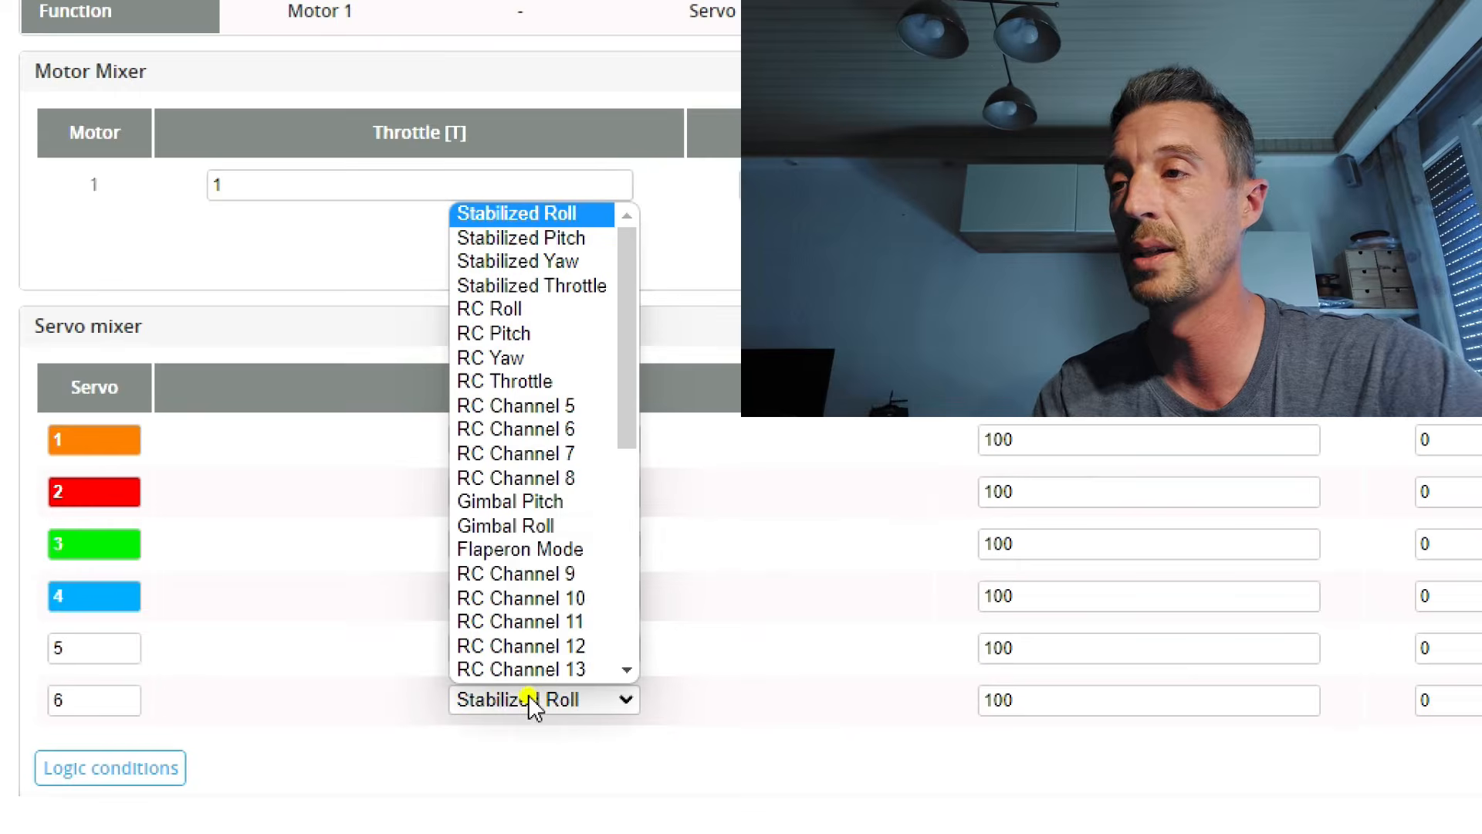
pyautogui.click(567, 430)
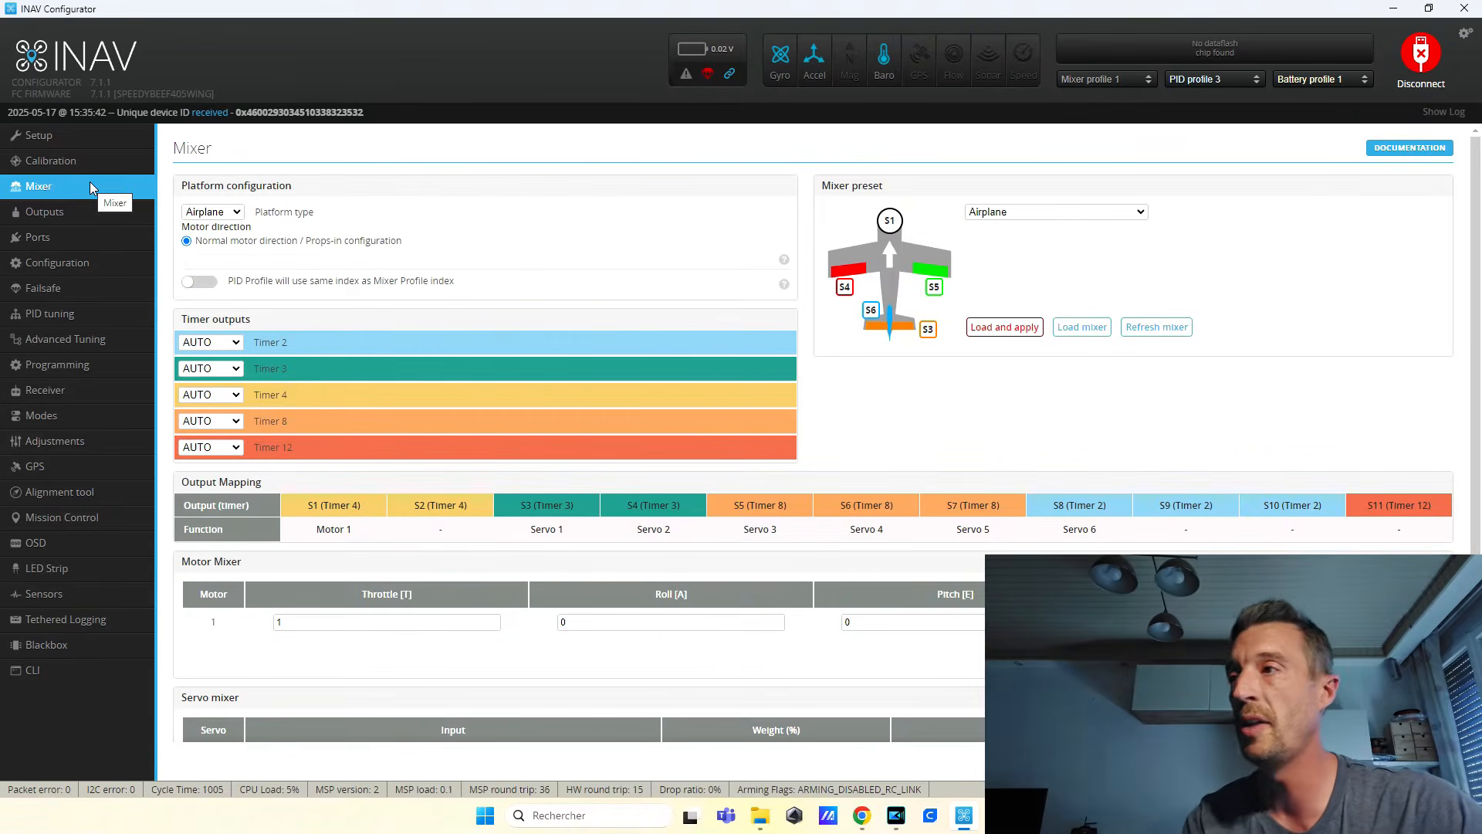
# Enable motor control in the Outputs settings by accepting the motor test risks, and try the master motor slider
pyautogui.click(47, 220)
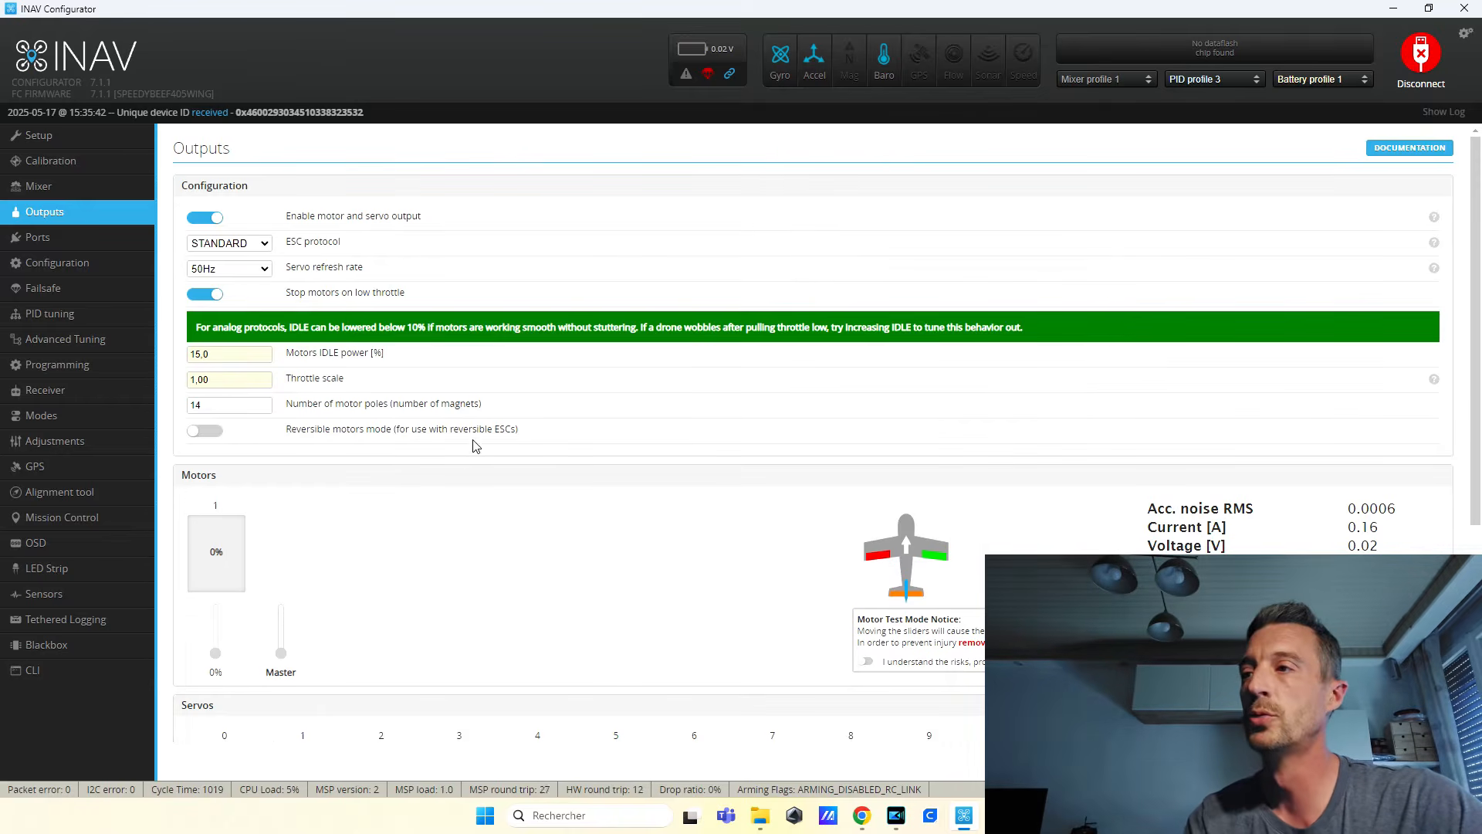
pyautogui.scroll(-3, 463, 436)
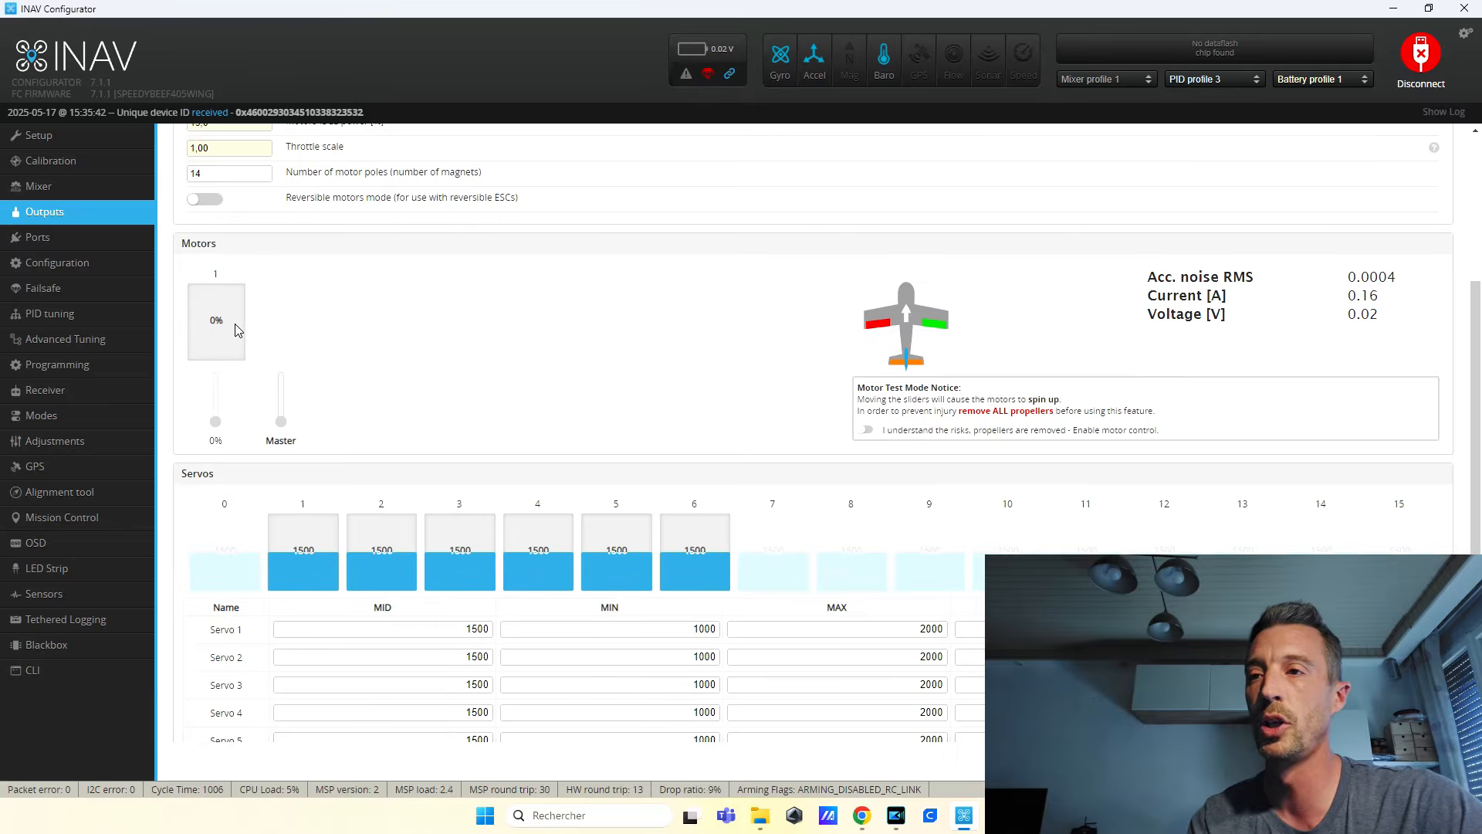
pyautogui.click(866, 431)
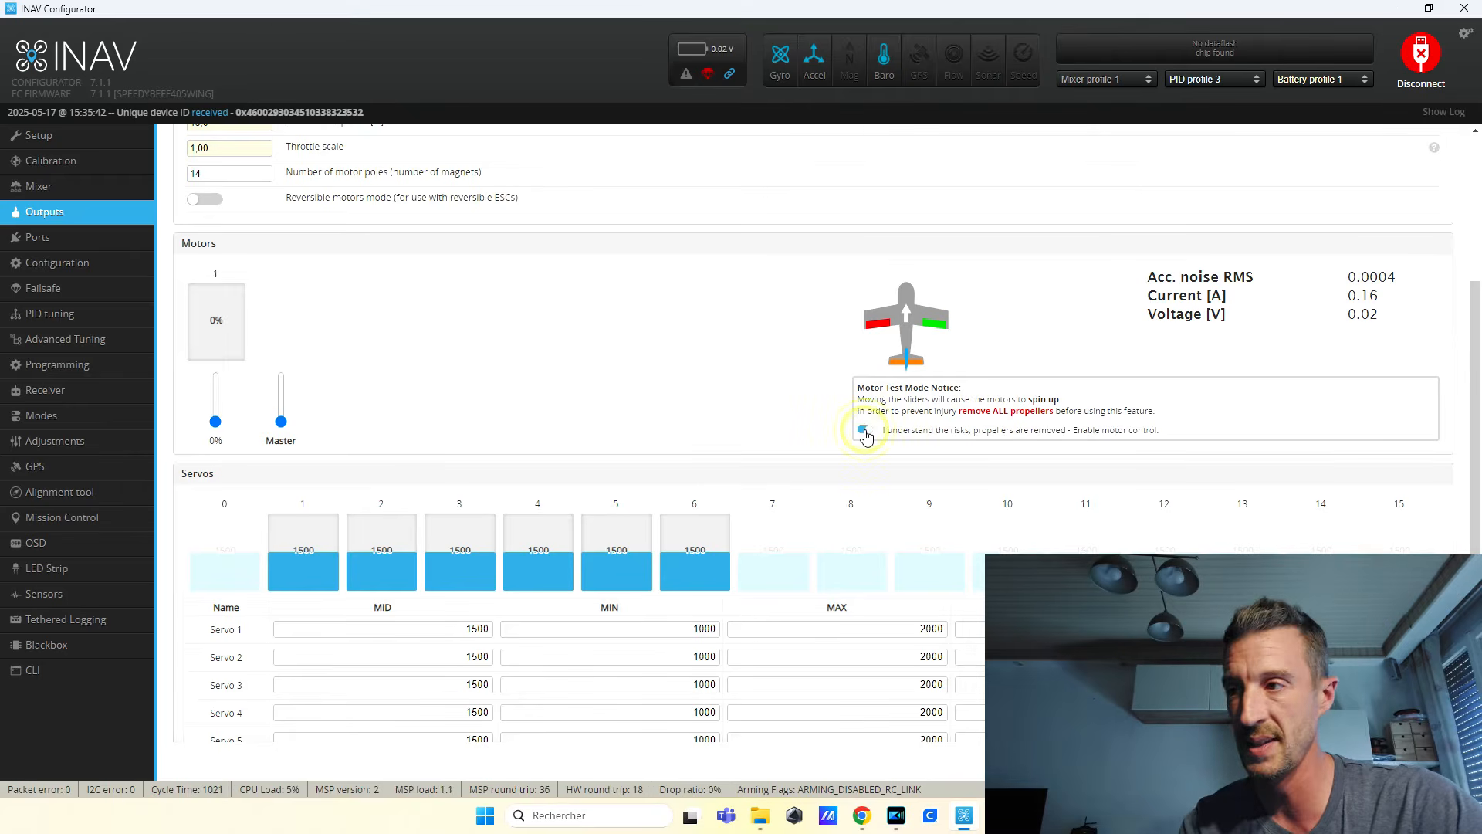
pyautogui.moveTo(281, 424)
pyautogui.mouseDown()
pyautogui.moveTo(281, 379)
pyautogui.moveTo(283, 424)
pyautogui.mouseUp()
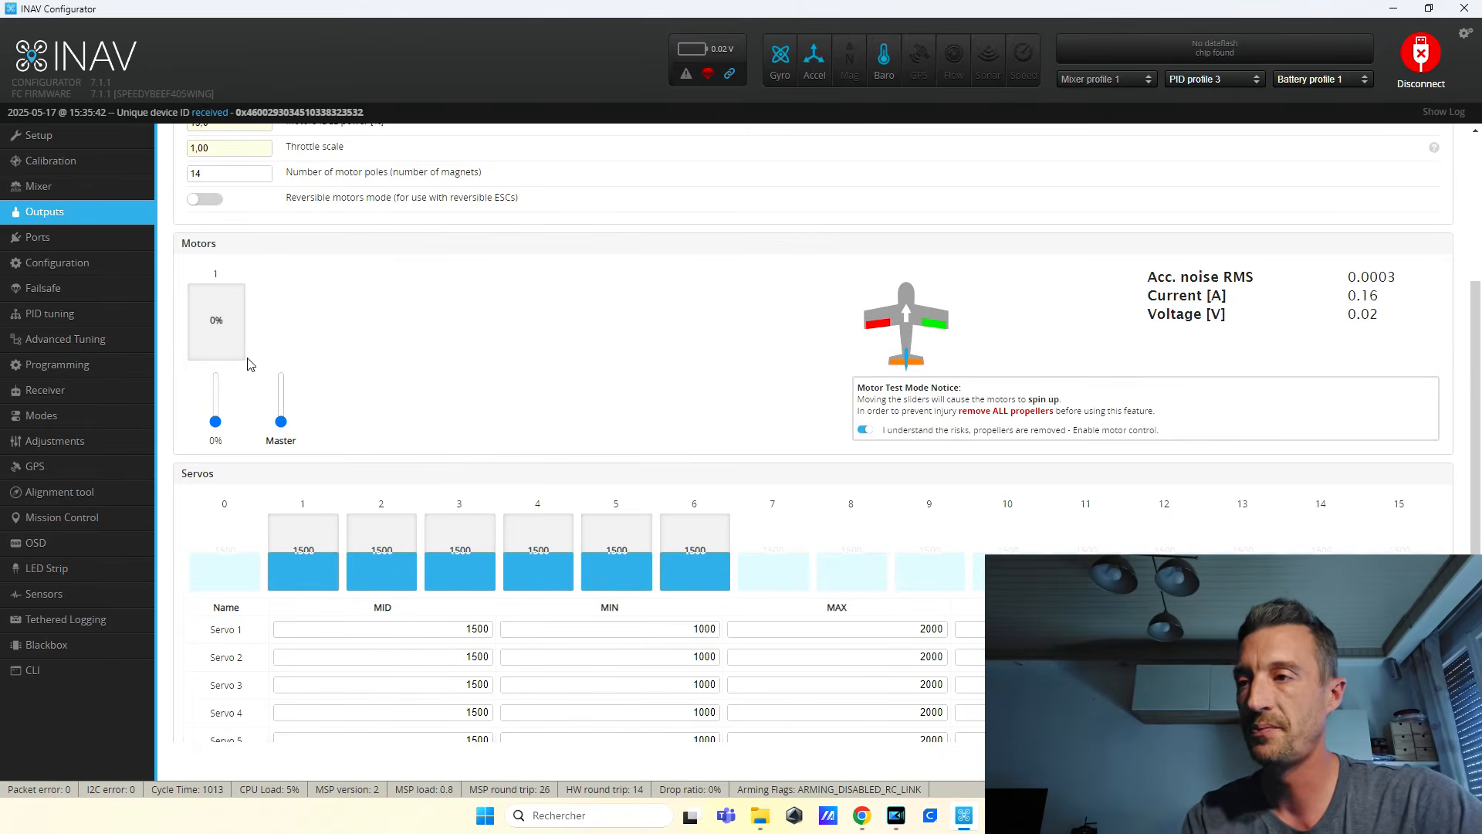
# Try reversing Servo 1 in the servo output settings and switch the reversal back off
pyautogui.scroll(-2, 524, 440)
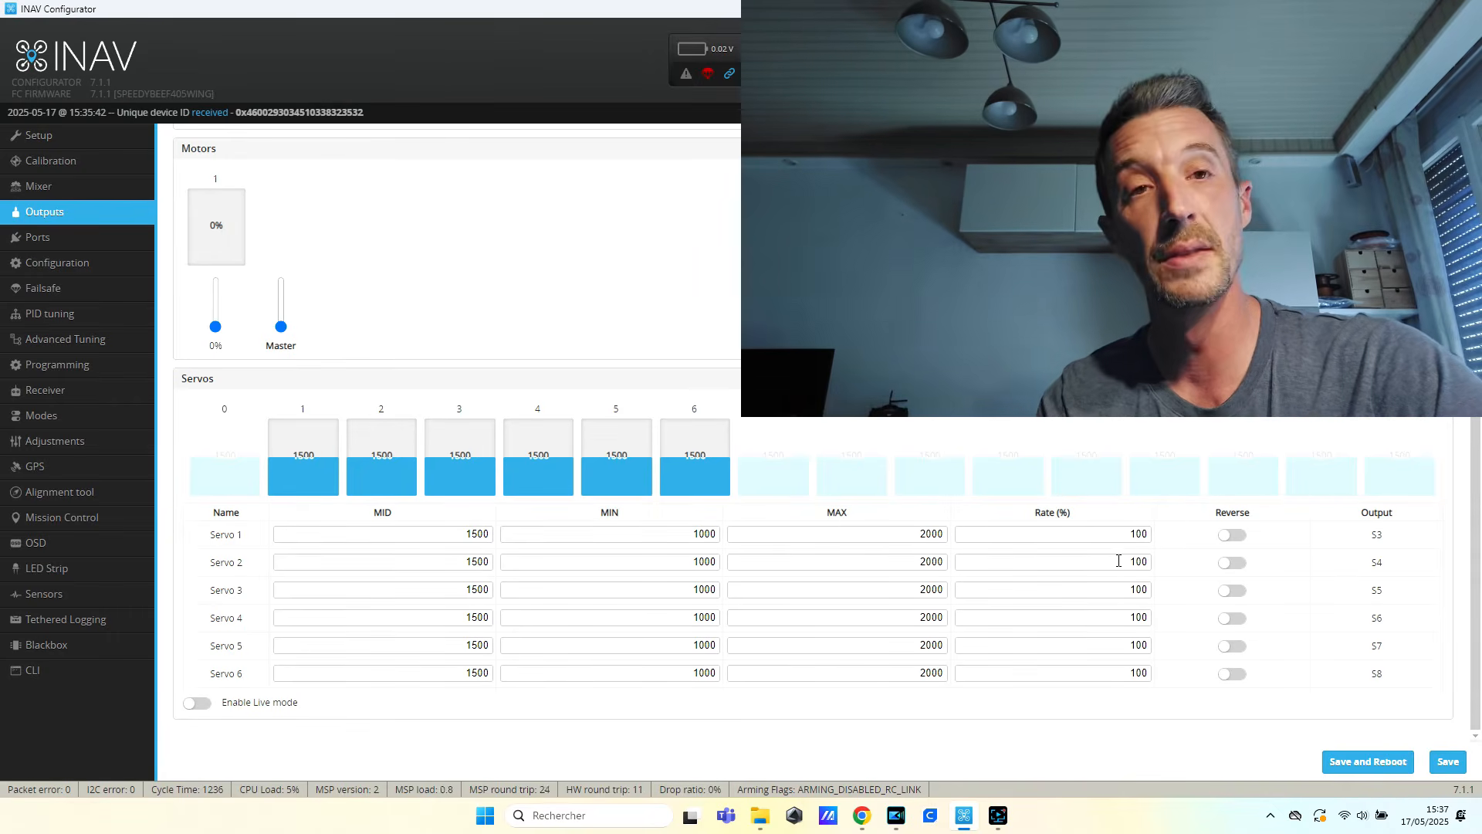
pyautogui.click(1228, 538)
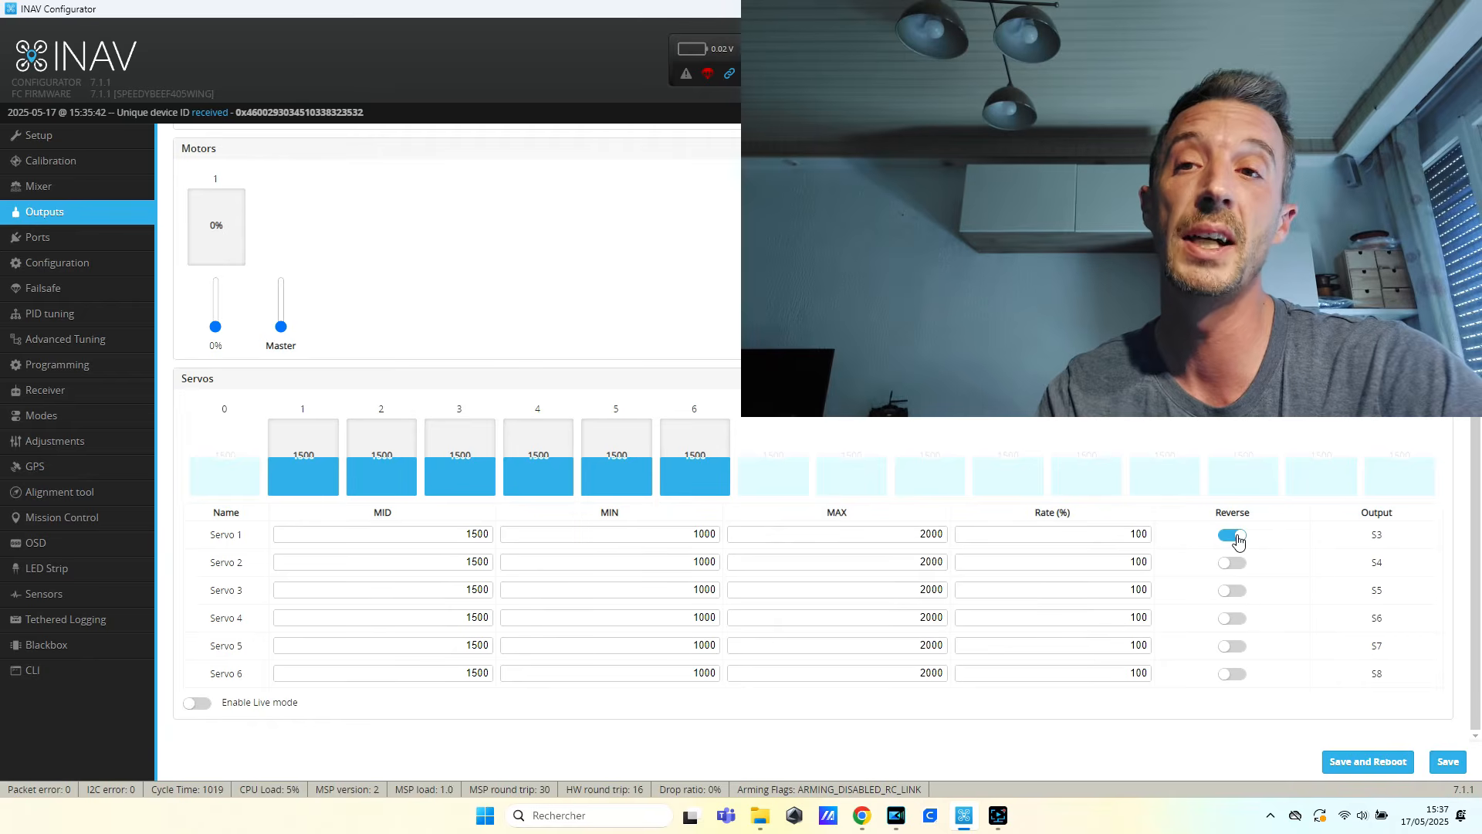
pyautogui.click(1236, 535)
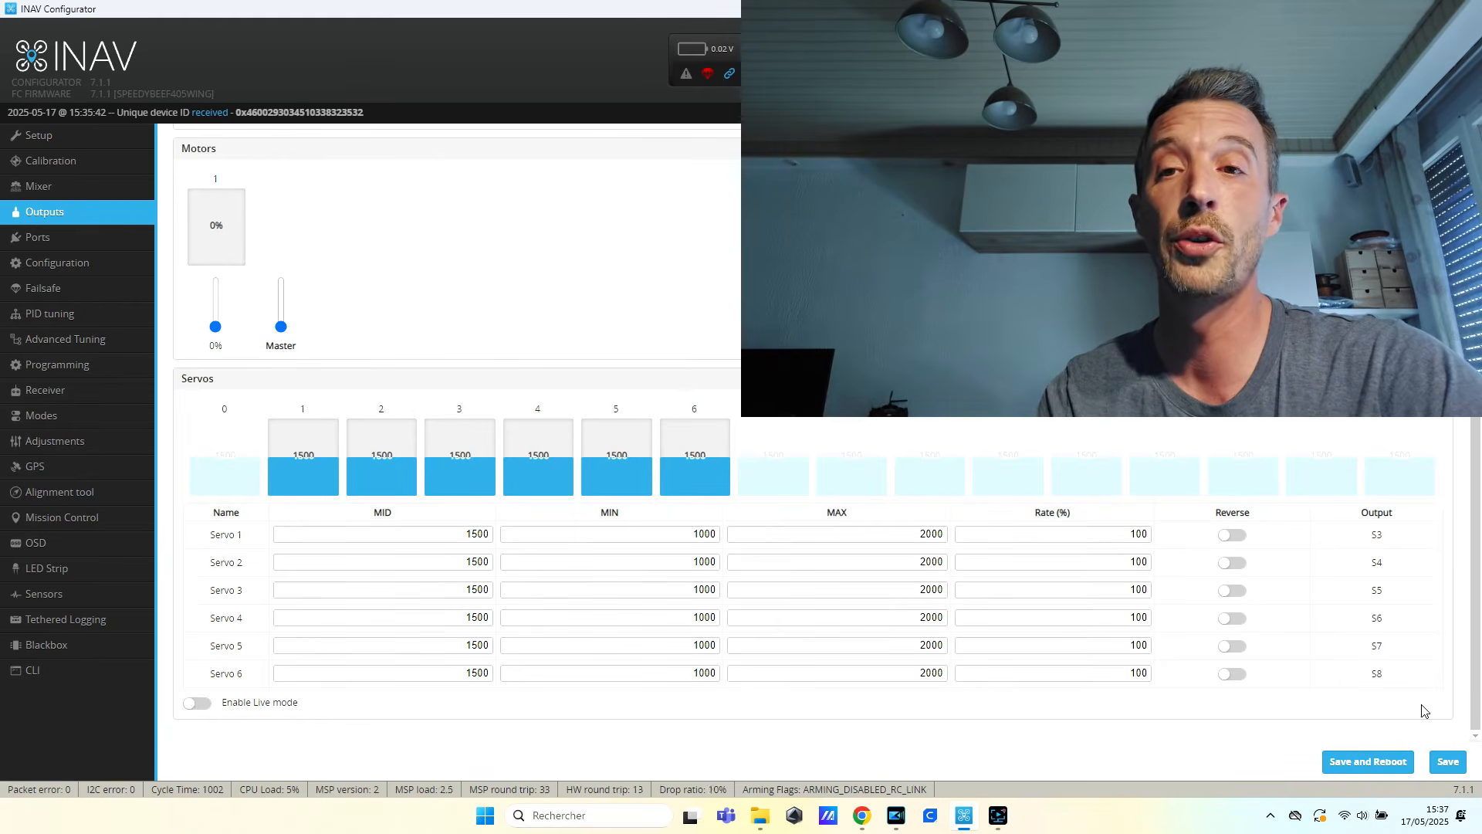
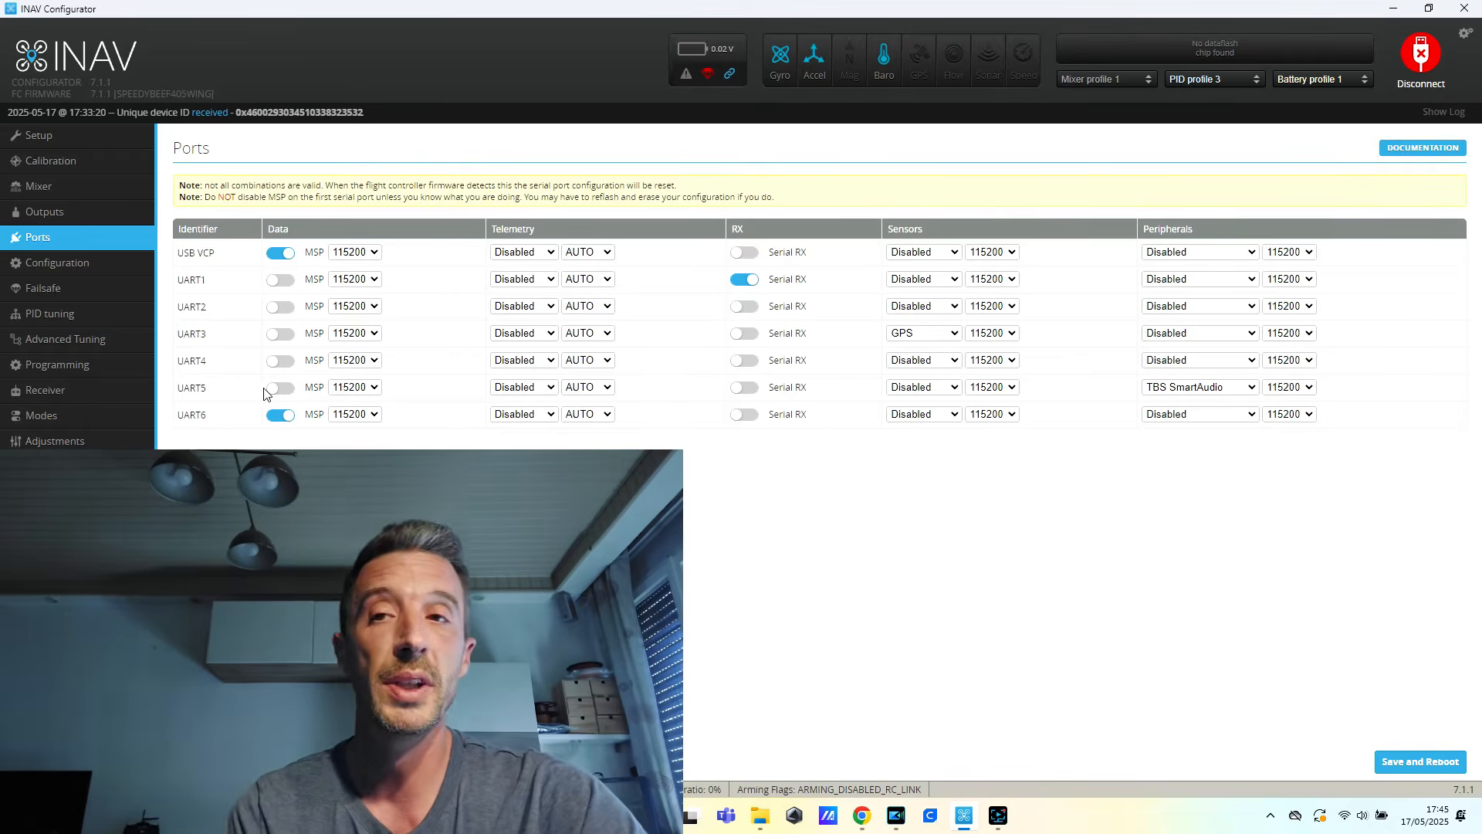
# Save the serial port settings with a reboot, and select ICM42605 as the accelerometer in the configuration
pyautogui.click(1419, 762)
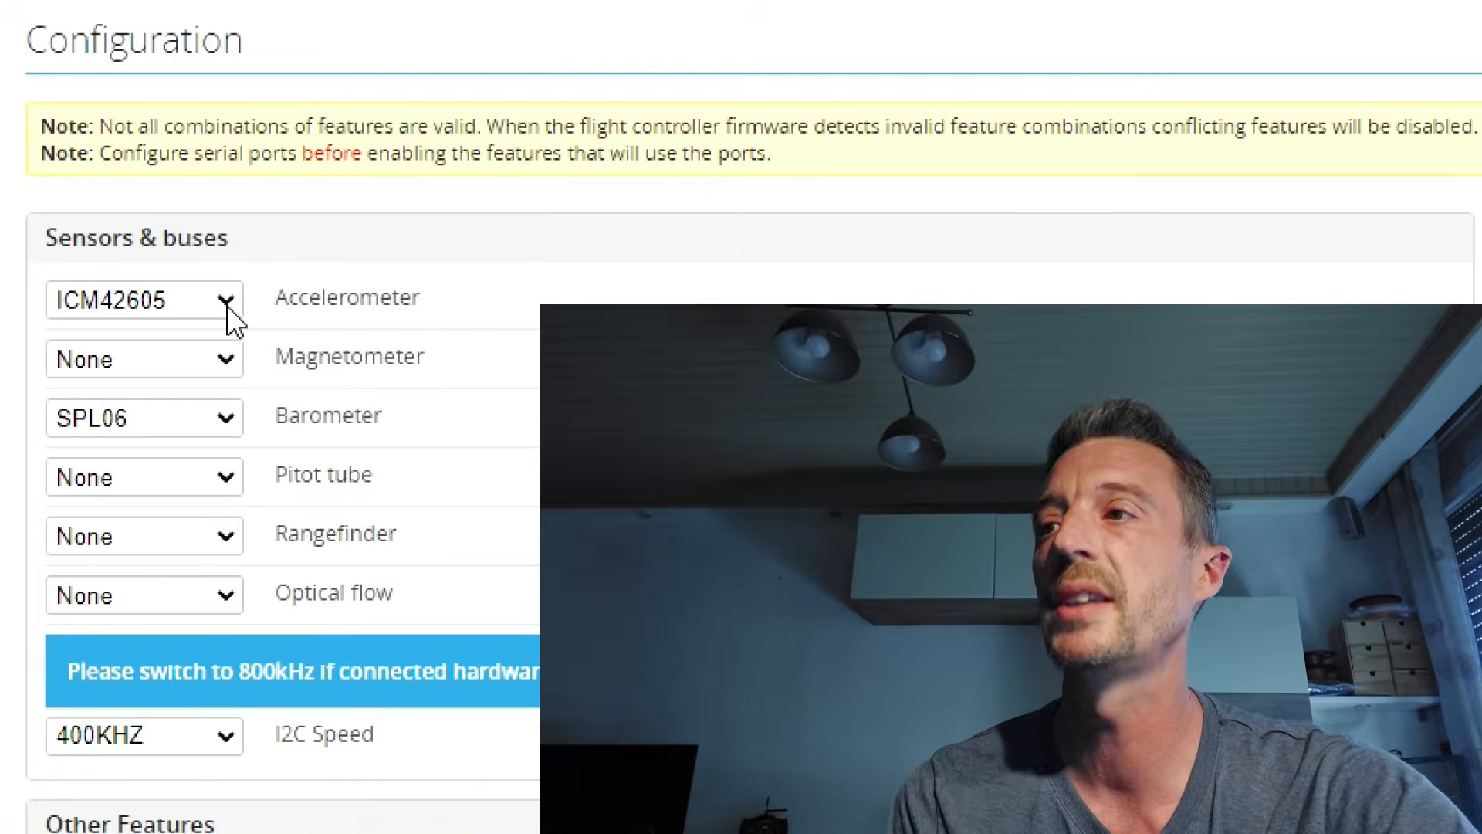
pyautogui.click(227, 304)
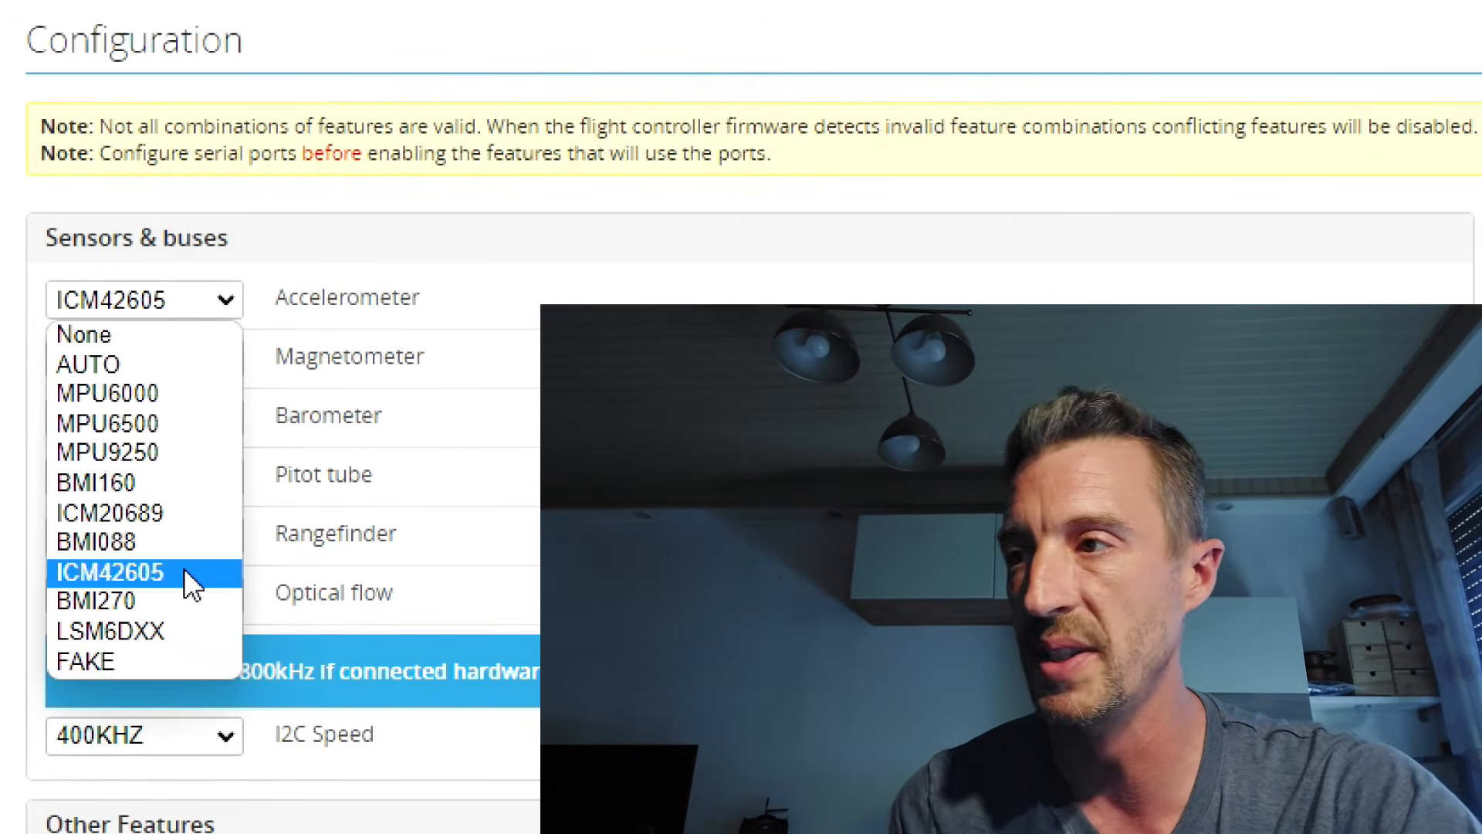
pyautogui.click(128, 572)
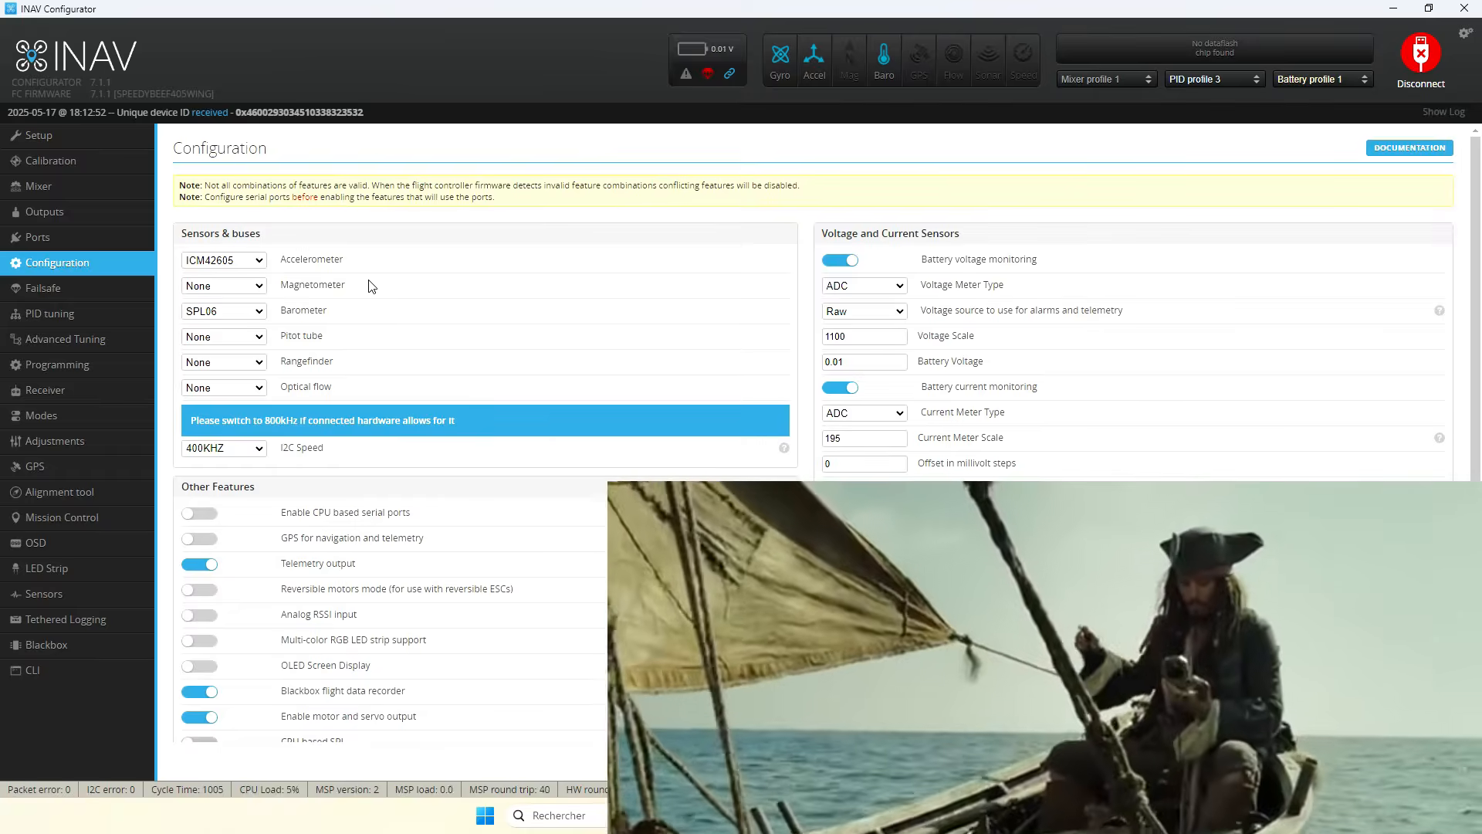
# Review the magnetometer options without choosing another one, and enable GPS for navigation and telemetry
pyautogui.click(260, 288)
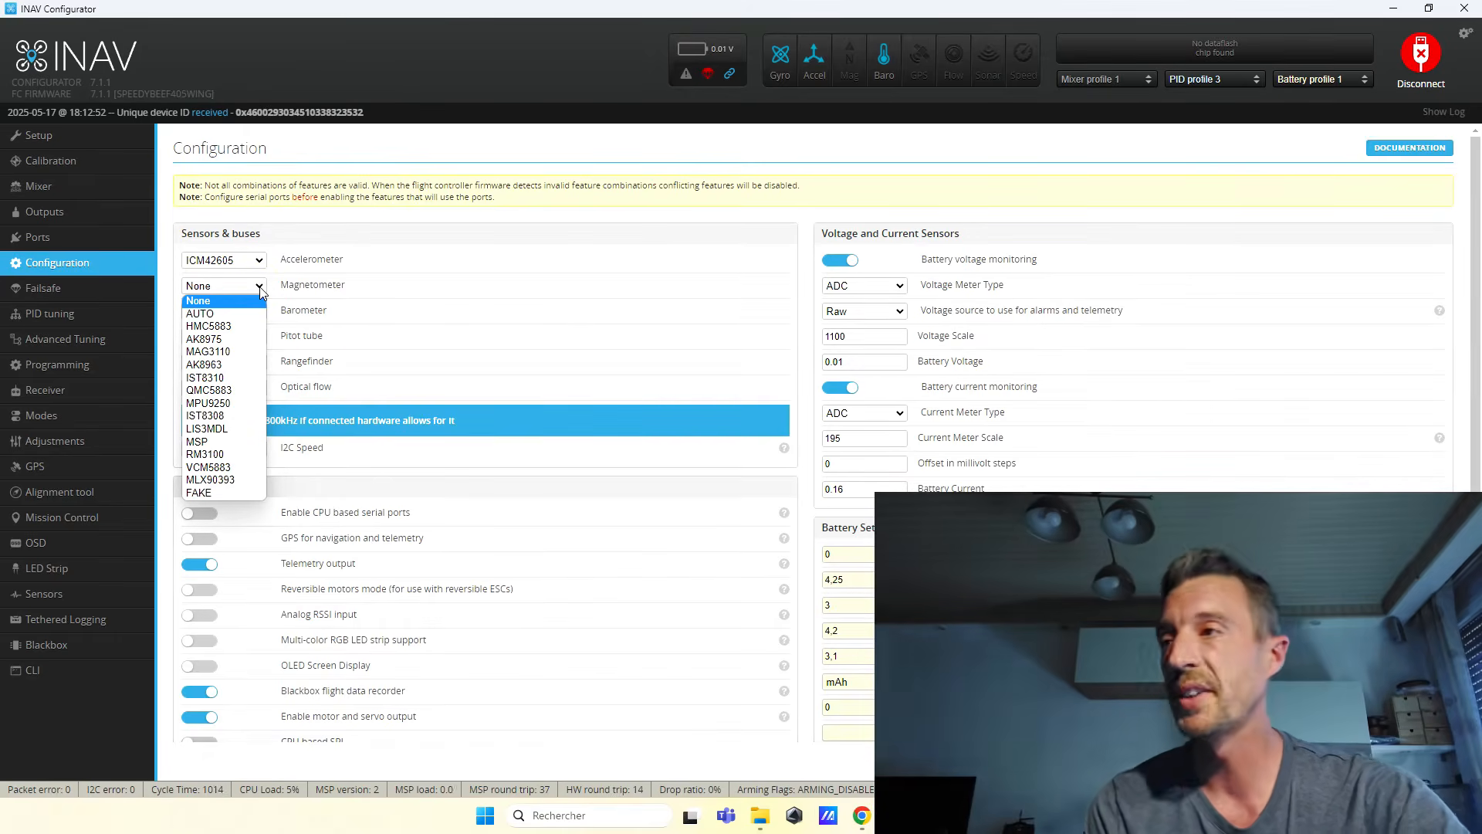
pyautogui.click(260, 287)
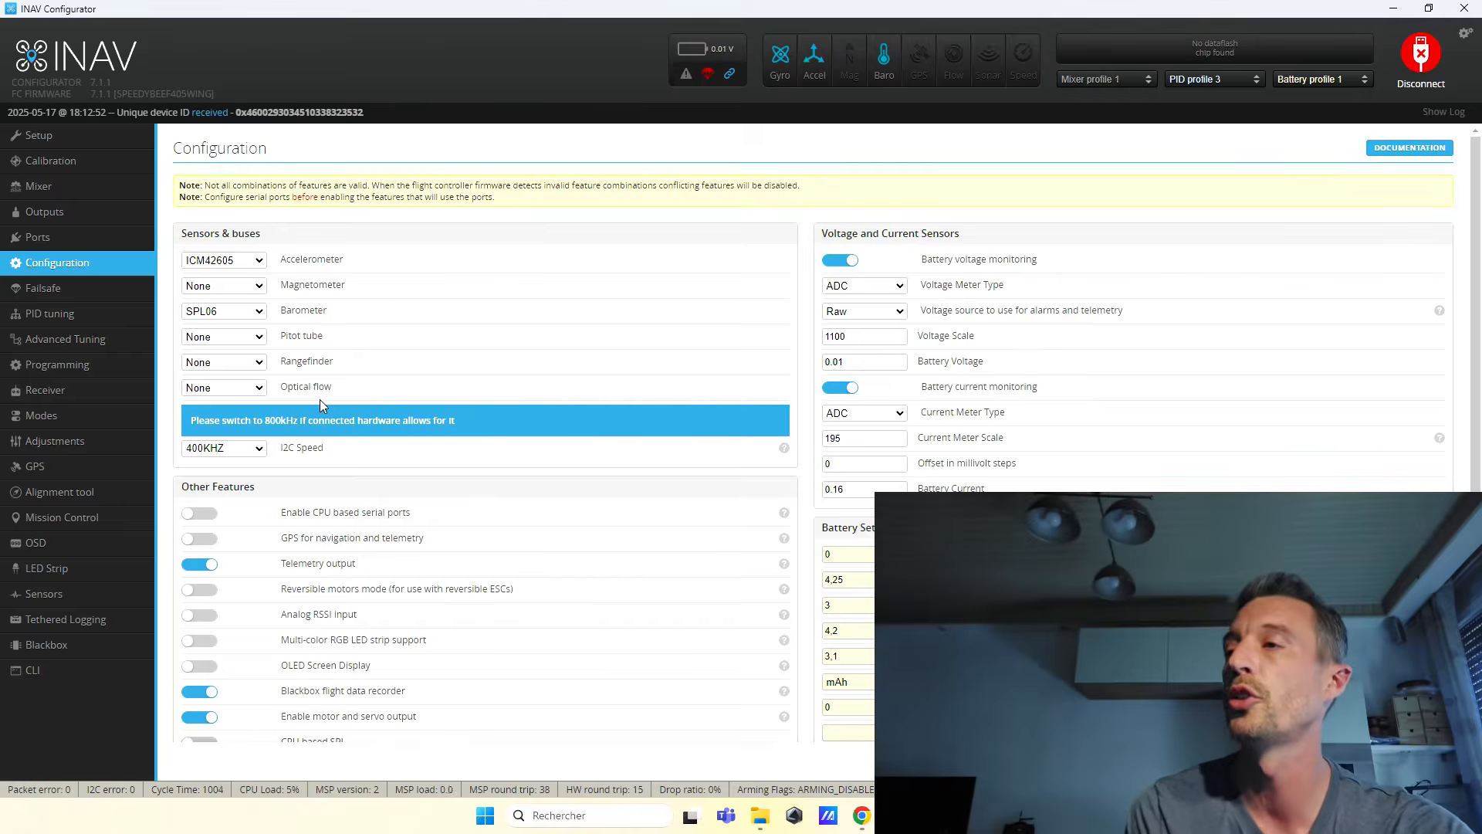
pyautogui.scroll(-3, 294, 452)
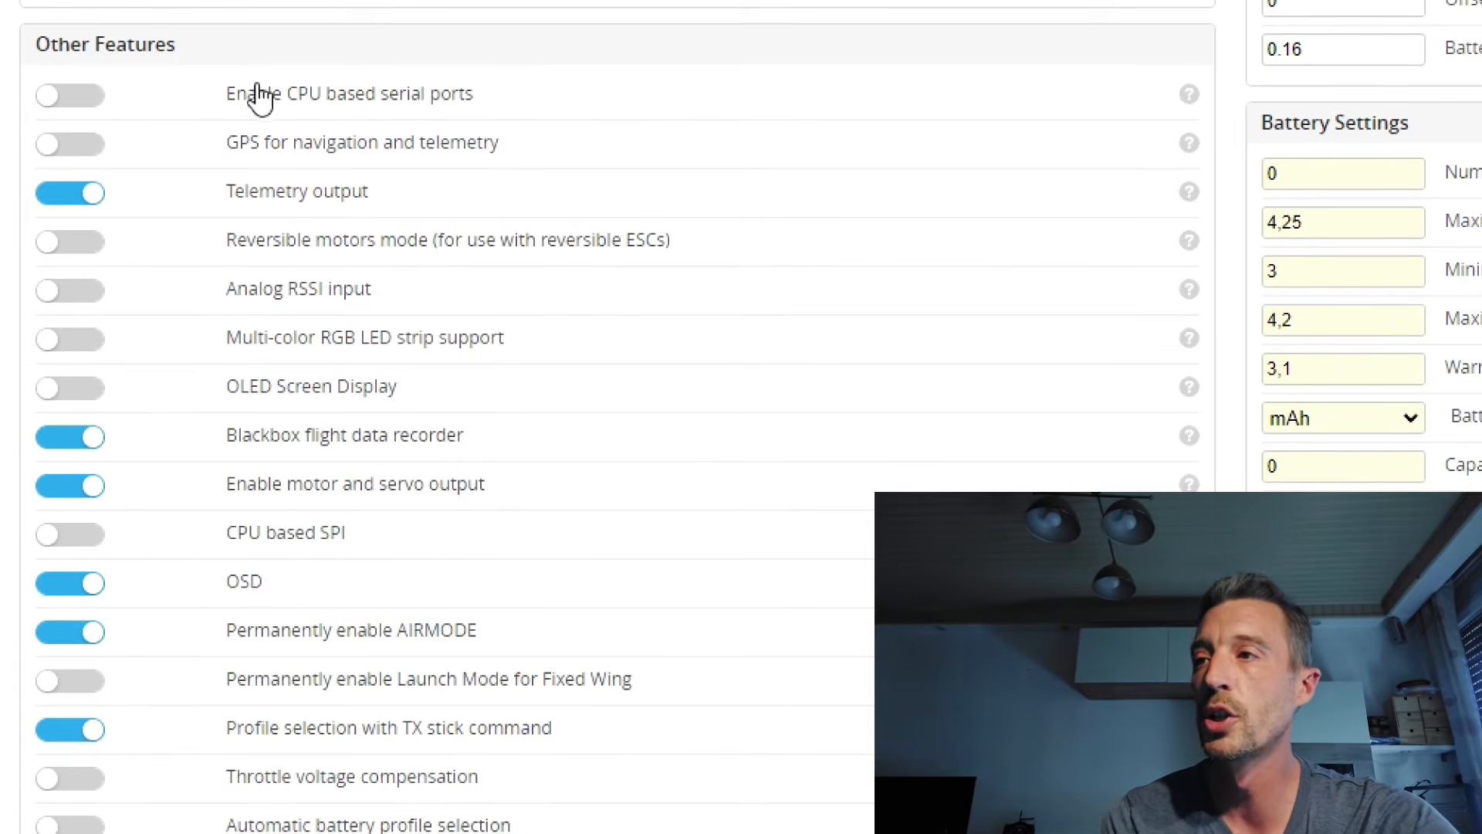
pyautogui.click(68, 153)
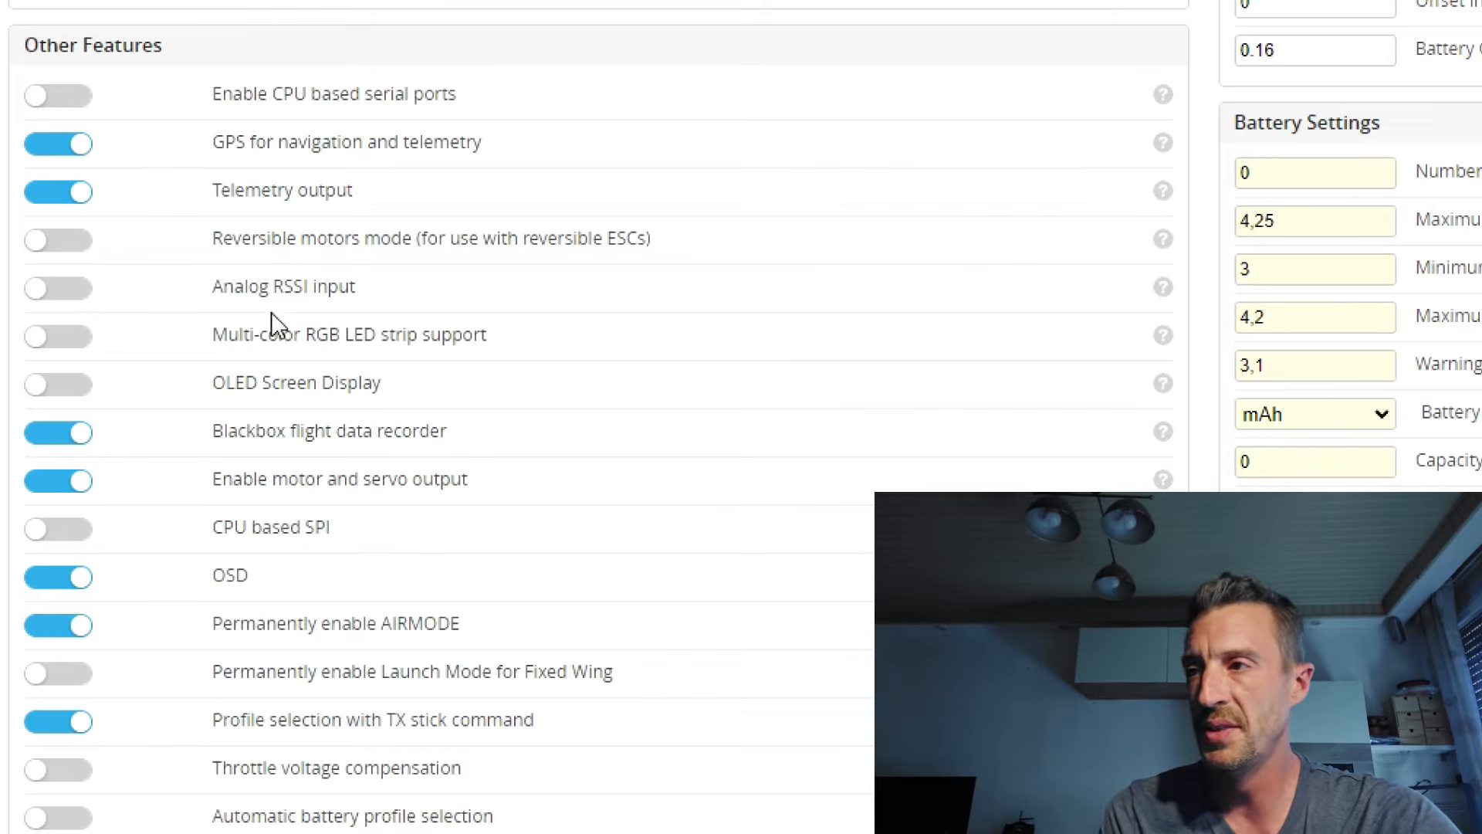
# Disable the Blackbox flight data recorder, and enable automatic battery profile selection and continuous servo trimming on fixed wing
pyautogui.click(67, 437)
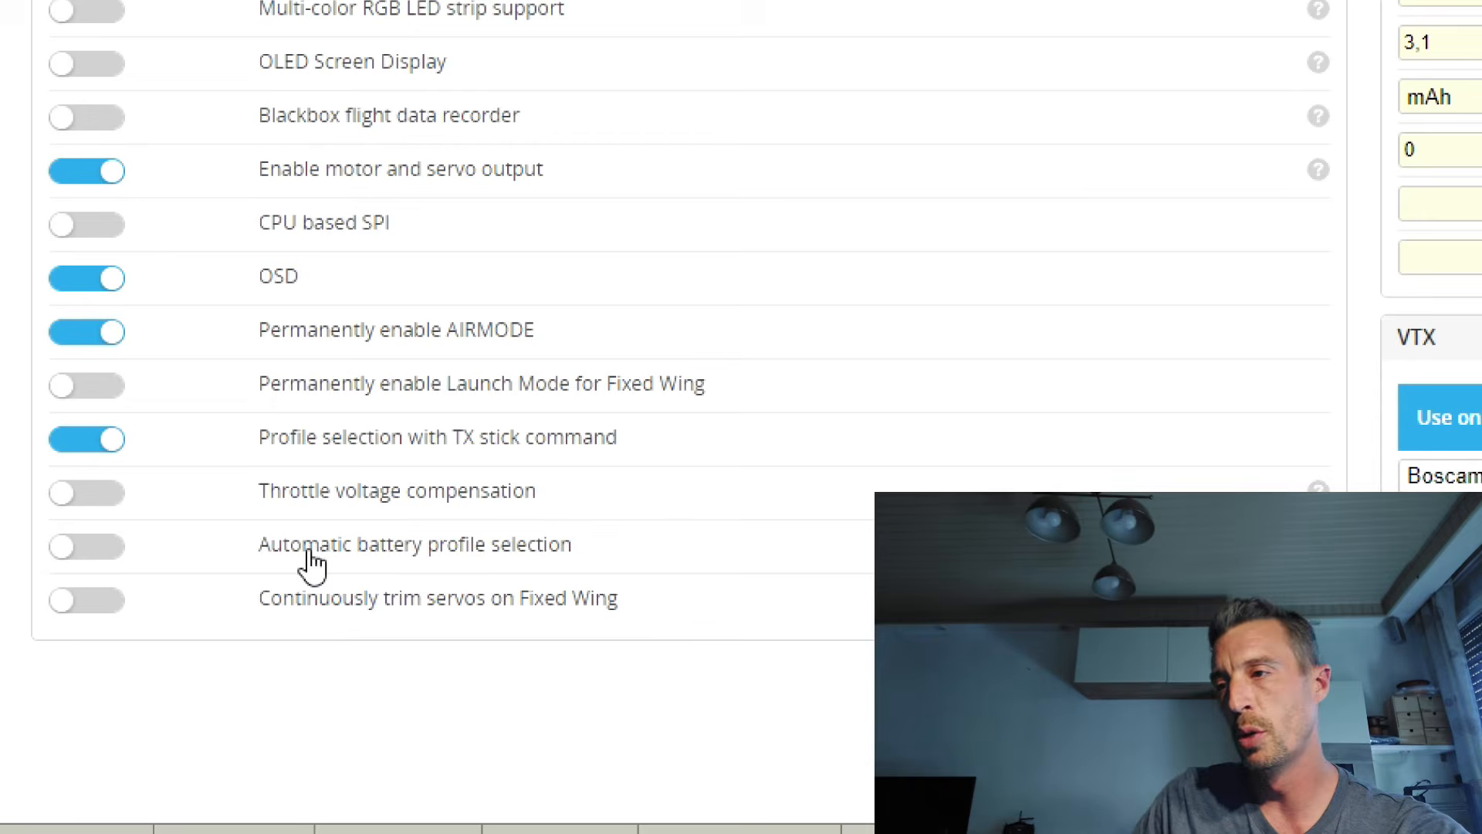
pyautogui.click(87, 548)
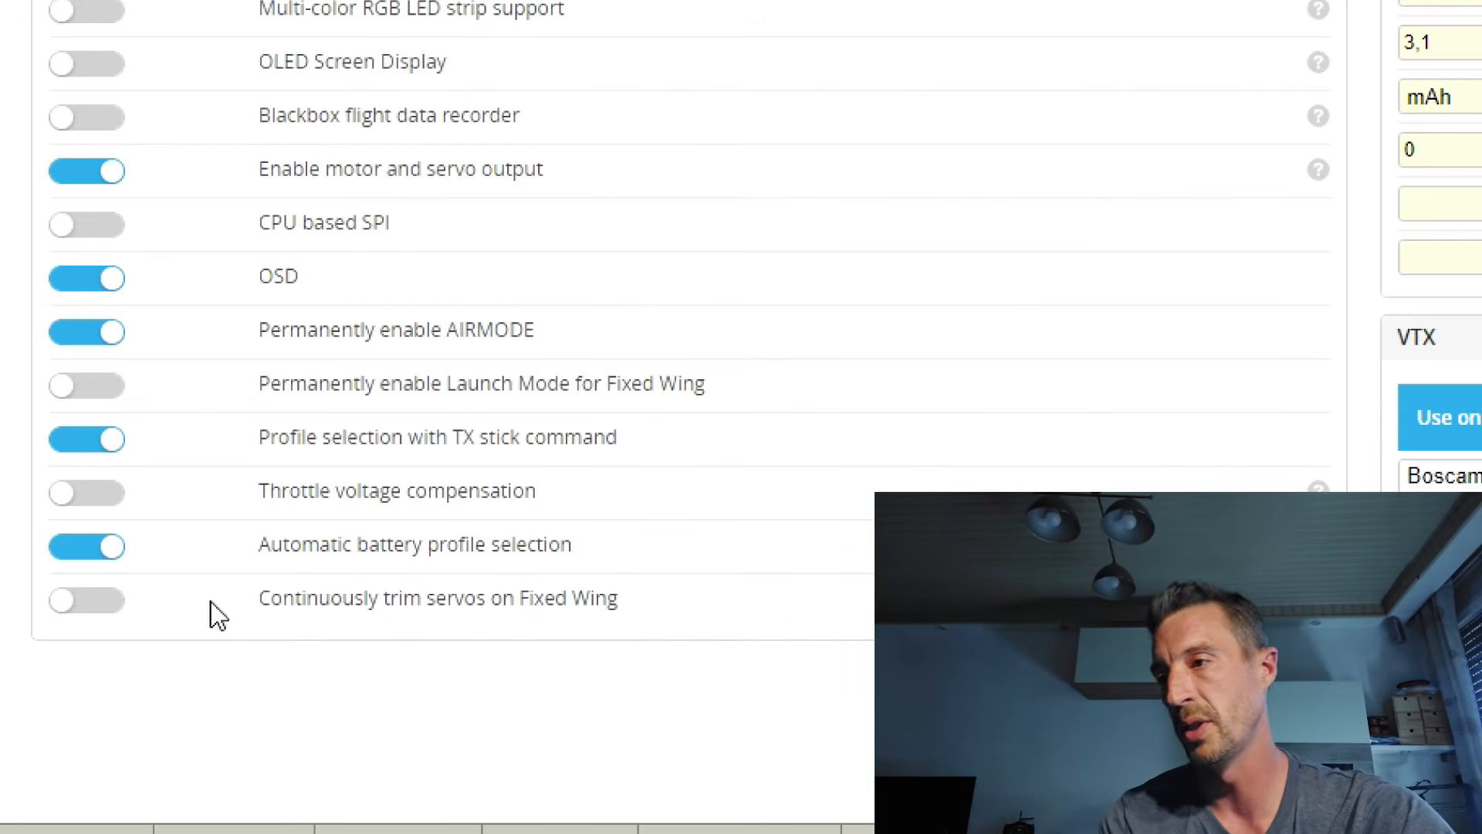
pyautogui.click(75, 605)
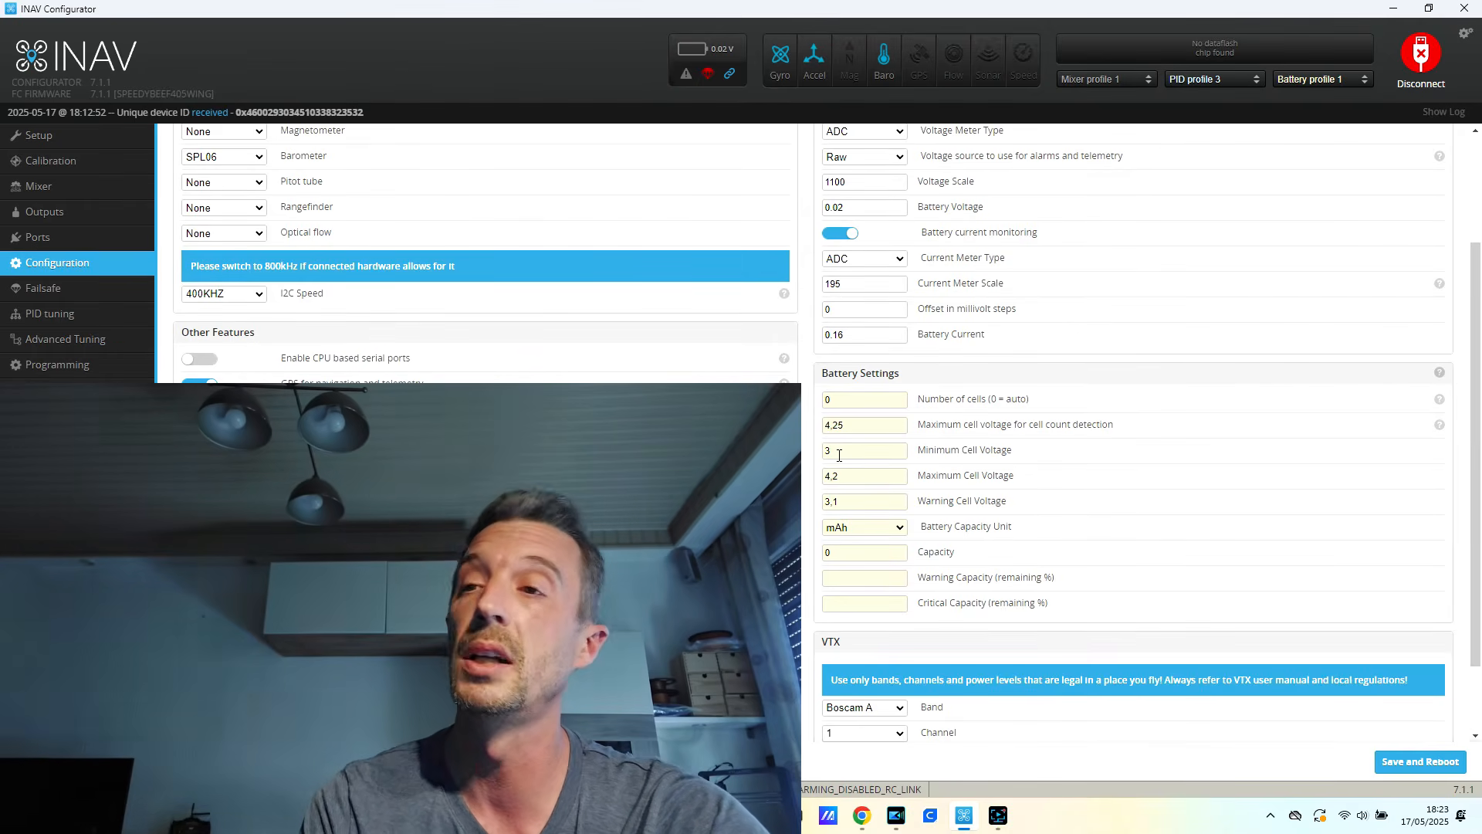
# Set the VTX band to Boscam B and choose a VTX channel in the configuration
pyautogui.scroll(-1, 835, 495)
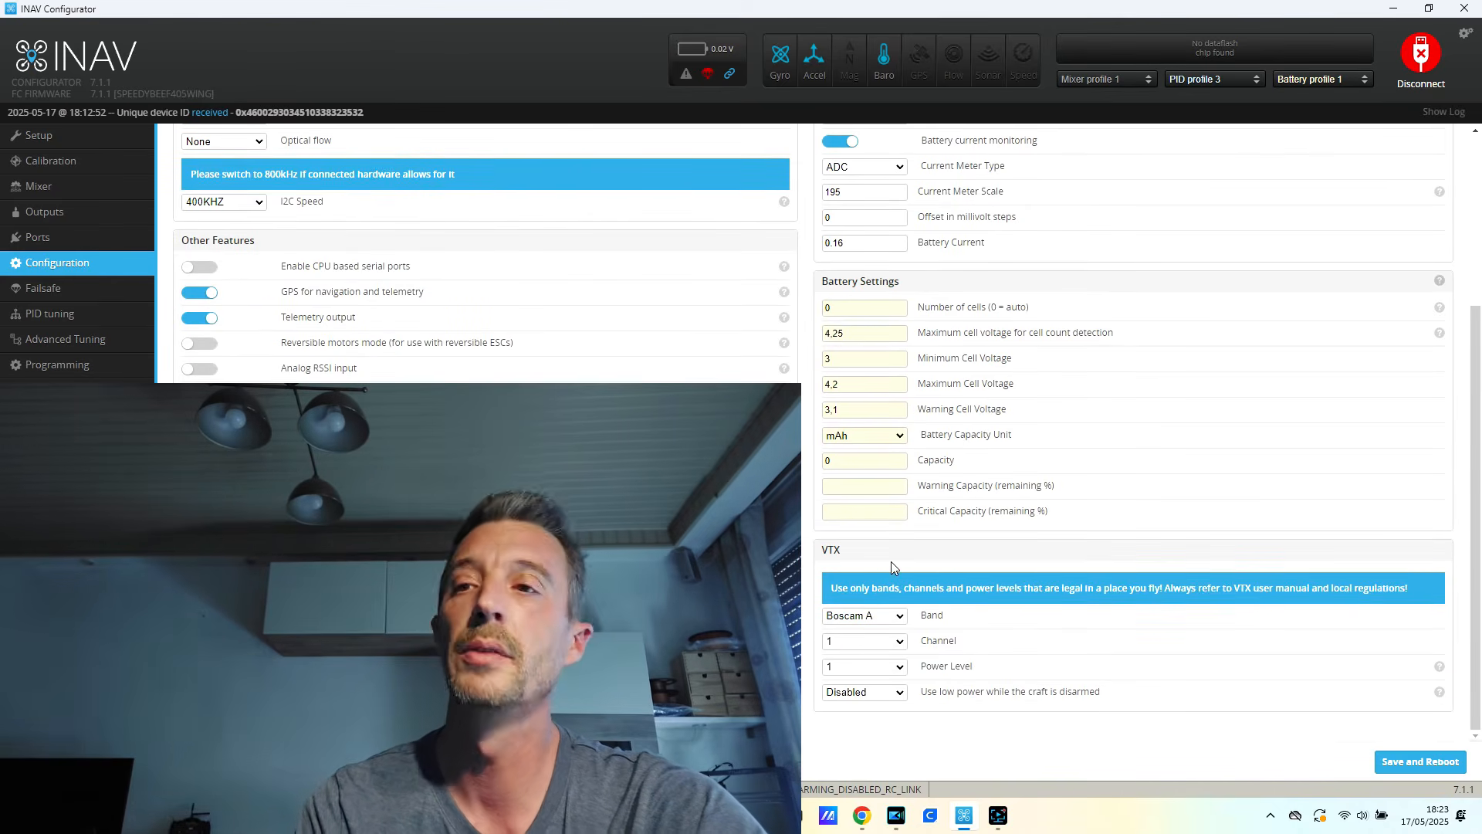
pyautogui.click(898, 617)
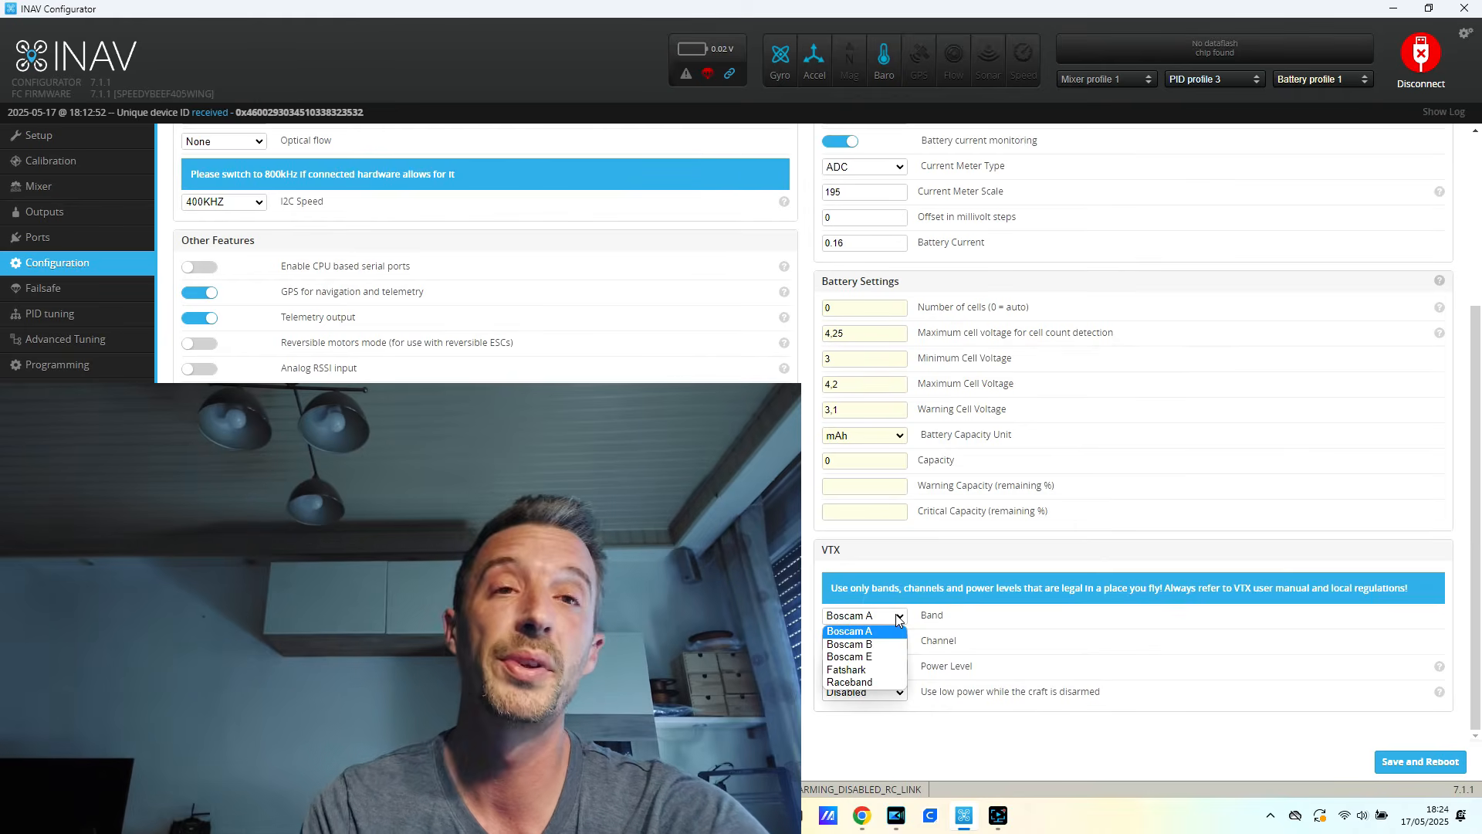
pyautogui.click(900, 645)
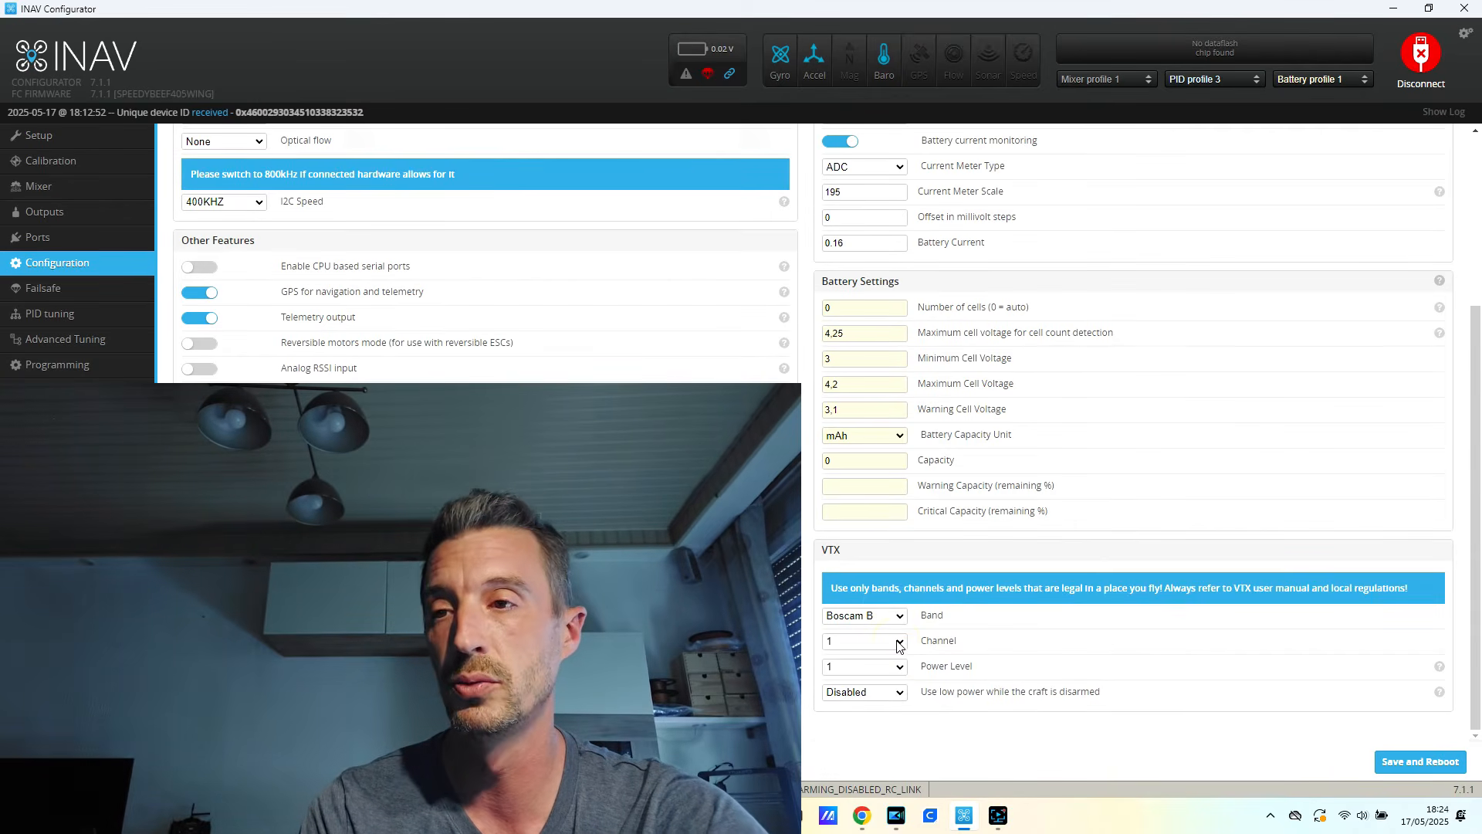
pyautogui.click(899, 642)
pyautogui.click(871, 760)
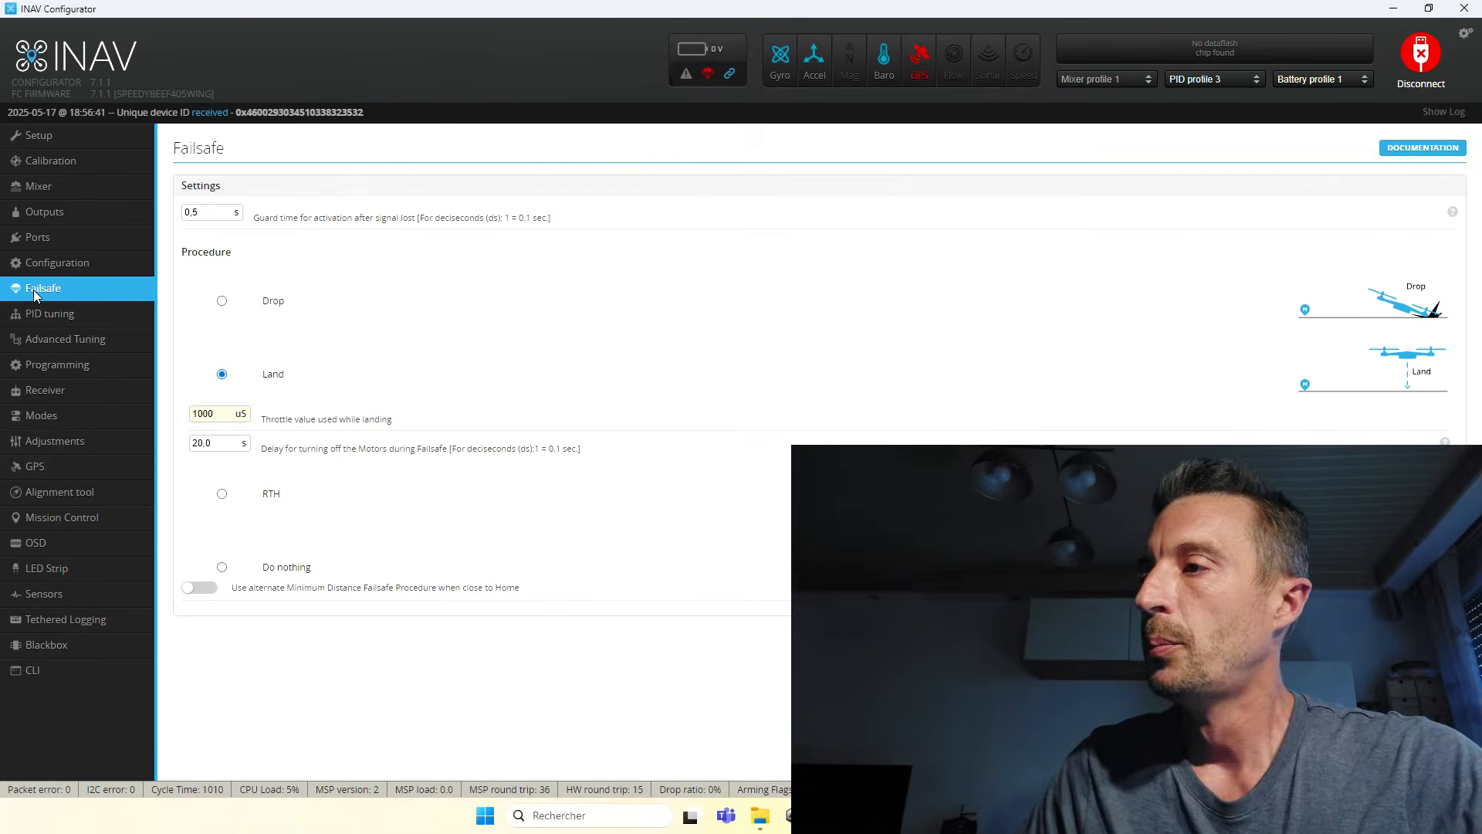
# Select RTH as the failsafe procedure
pyautogui.click(221, 494)
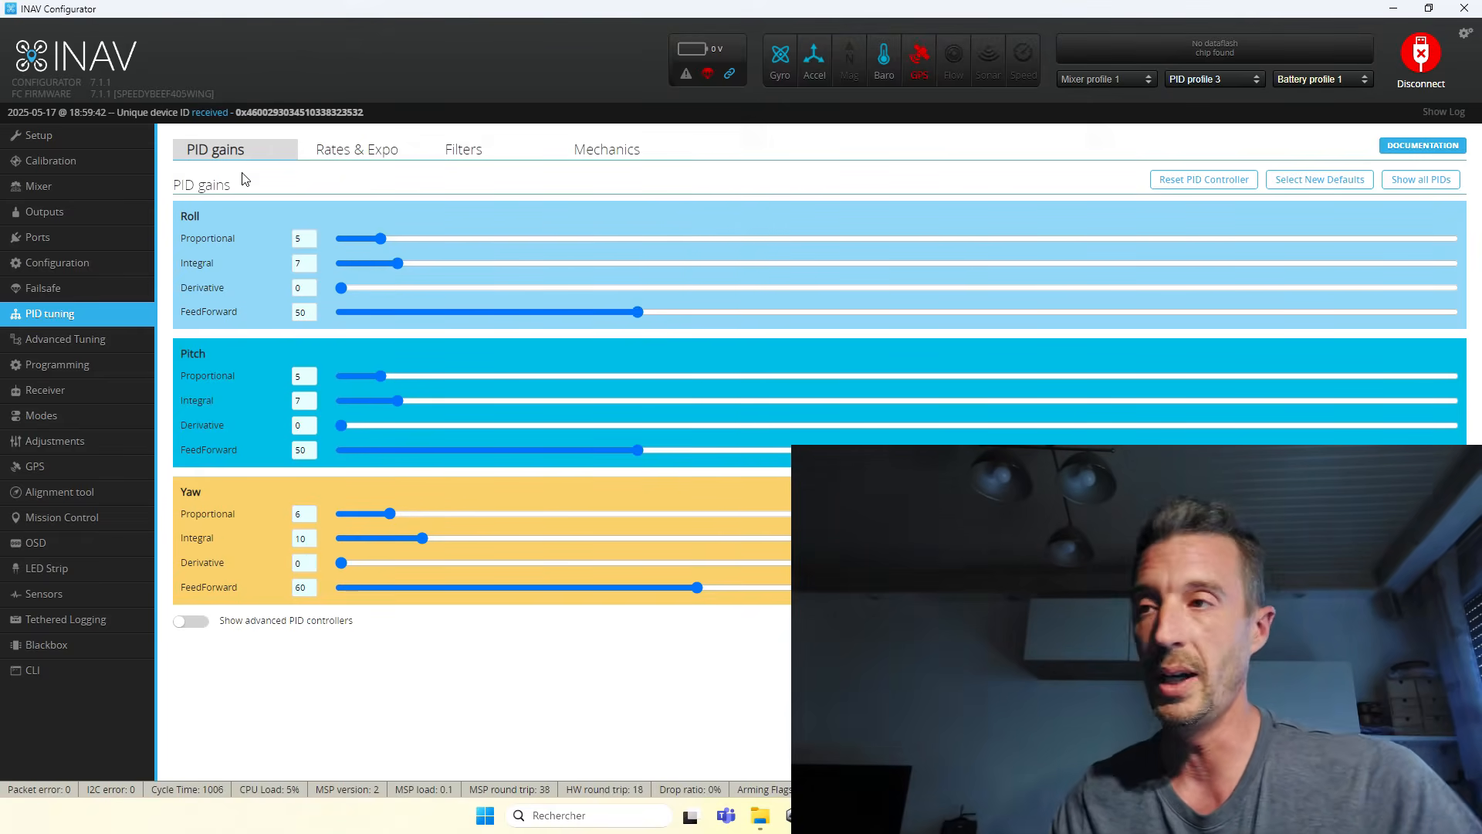
# In the Rates & Expo settings, set Max. ROLL angle to 45° and Max. PITCH angle to 60°
pyautogui.click(358, 152)
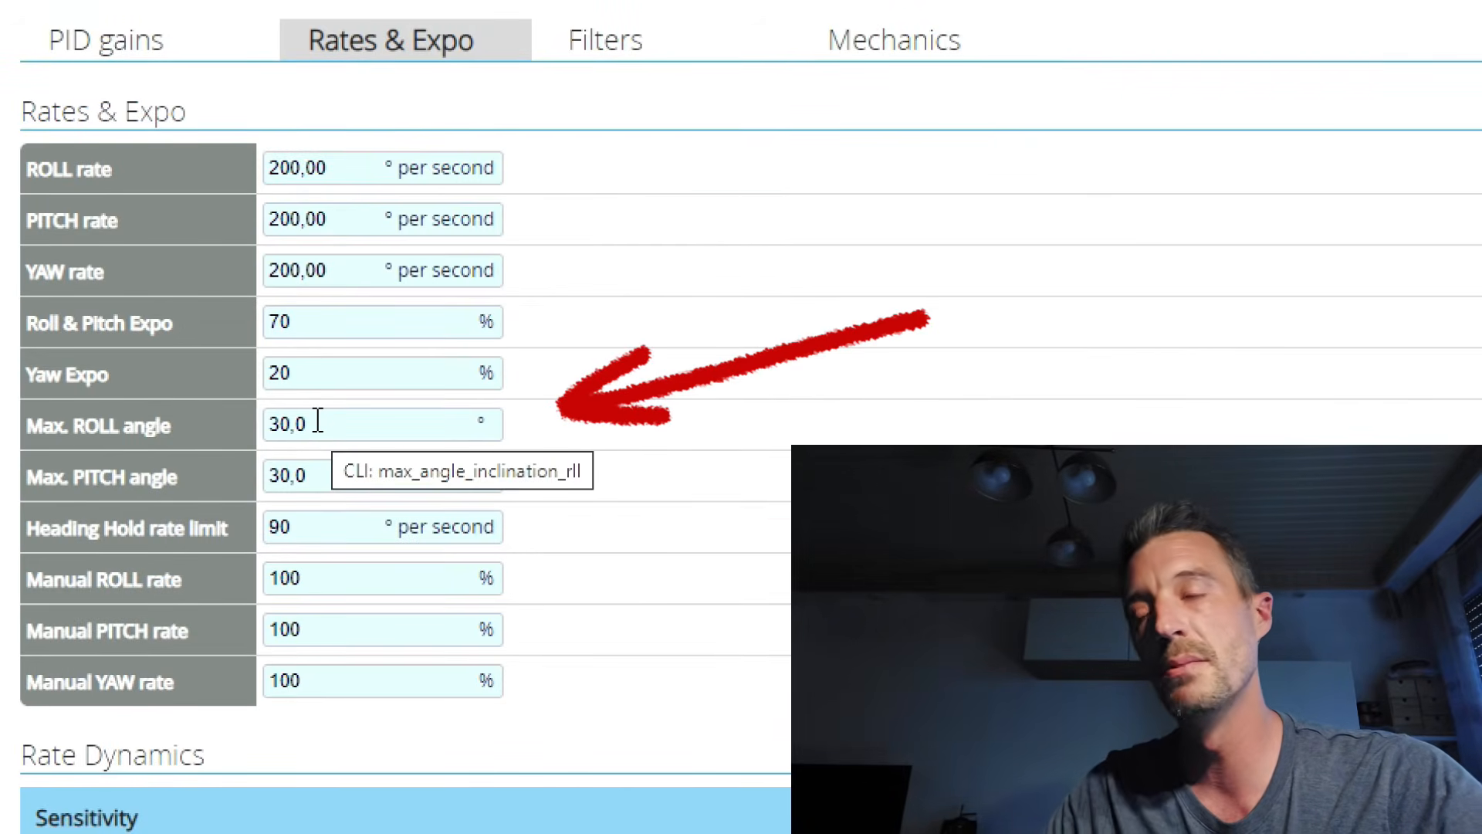
pyautogui.click(284, 423)
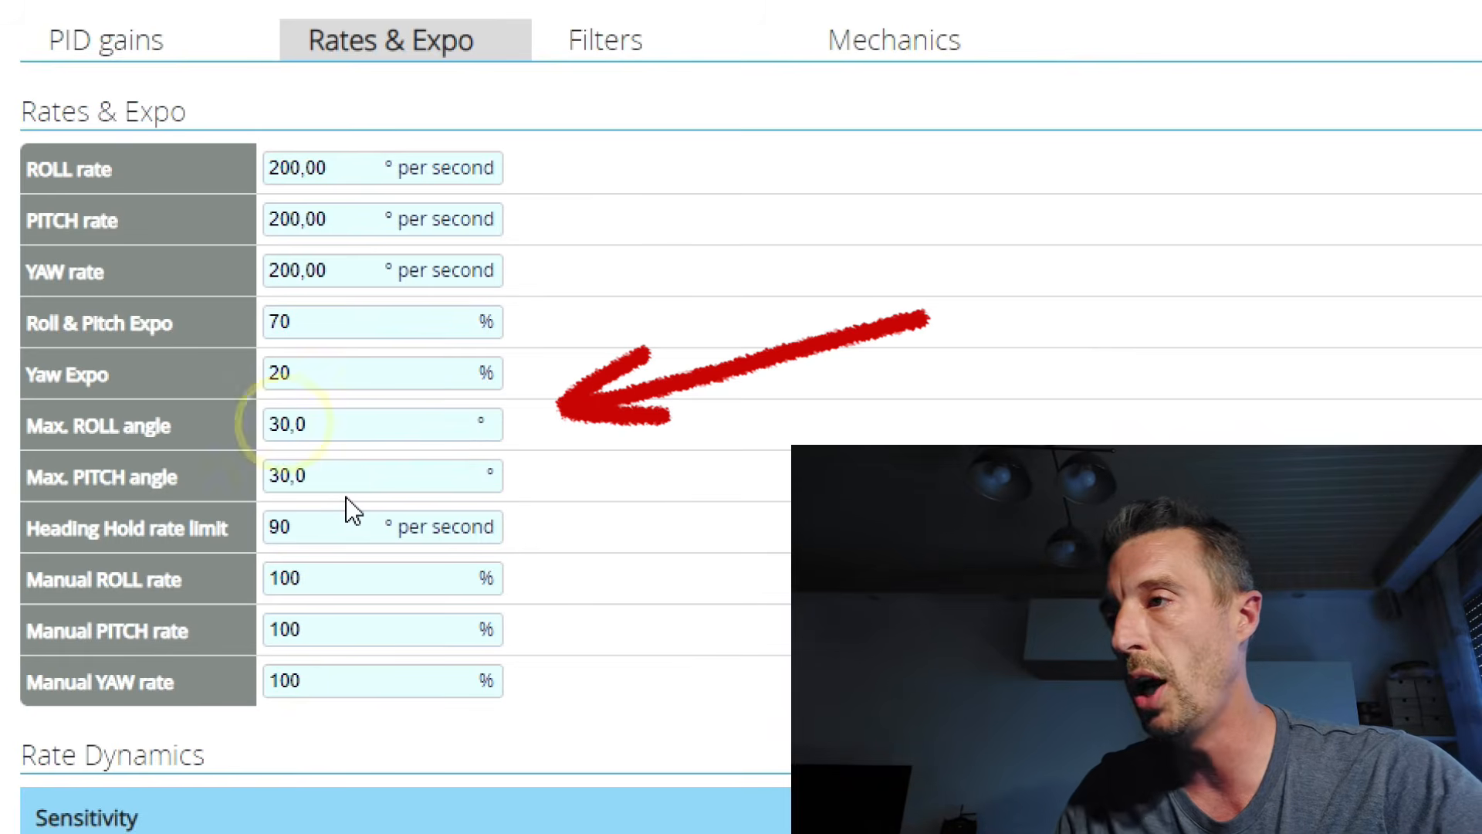
pyautogui.press('Right')
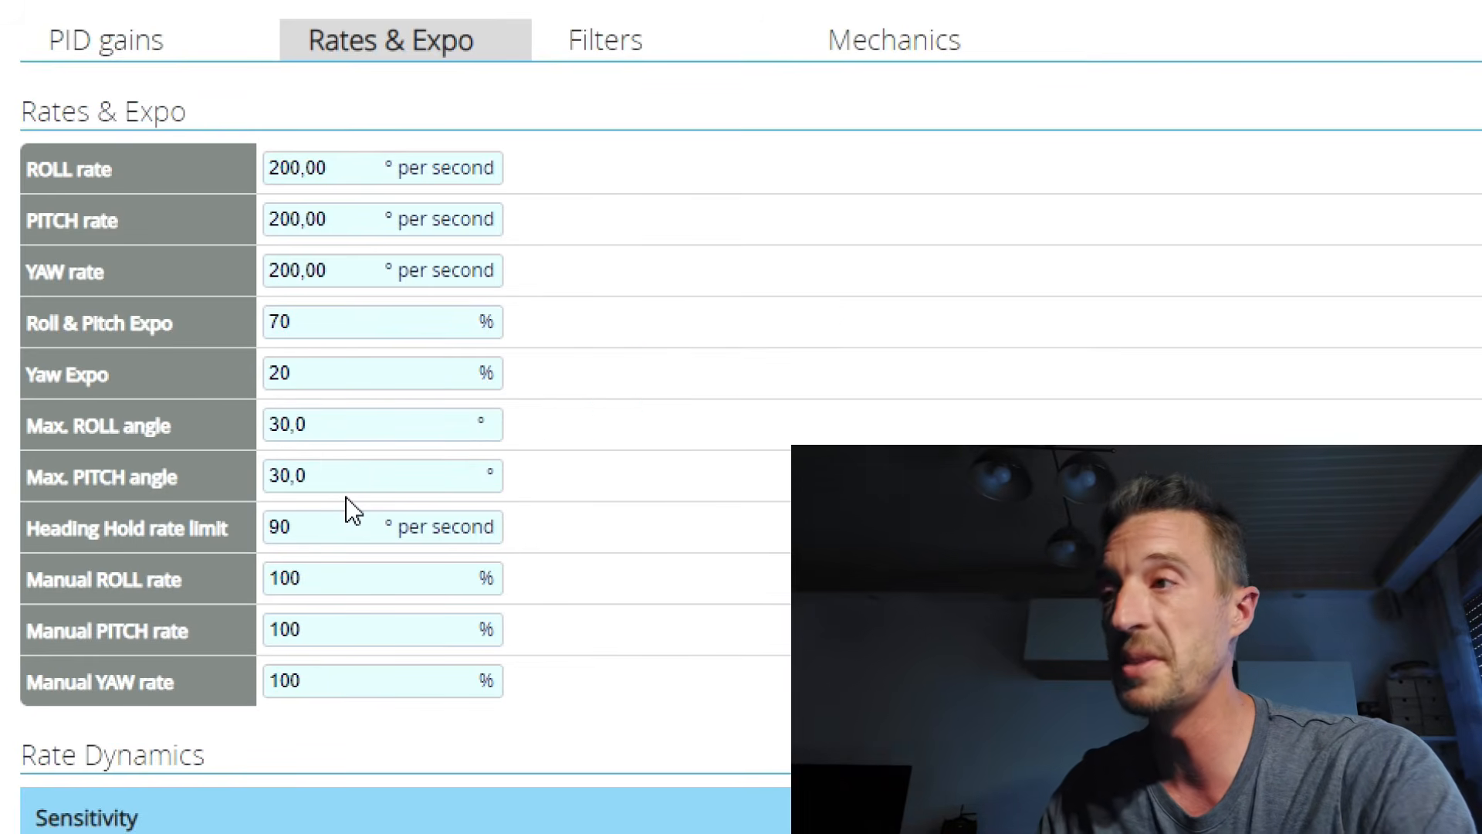
pyautogui.press('BackSpace')
pyautogui.press('BackSpace')
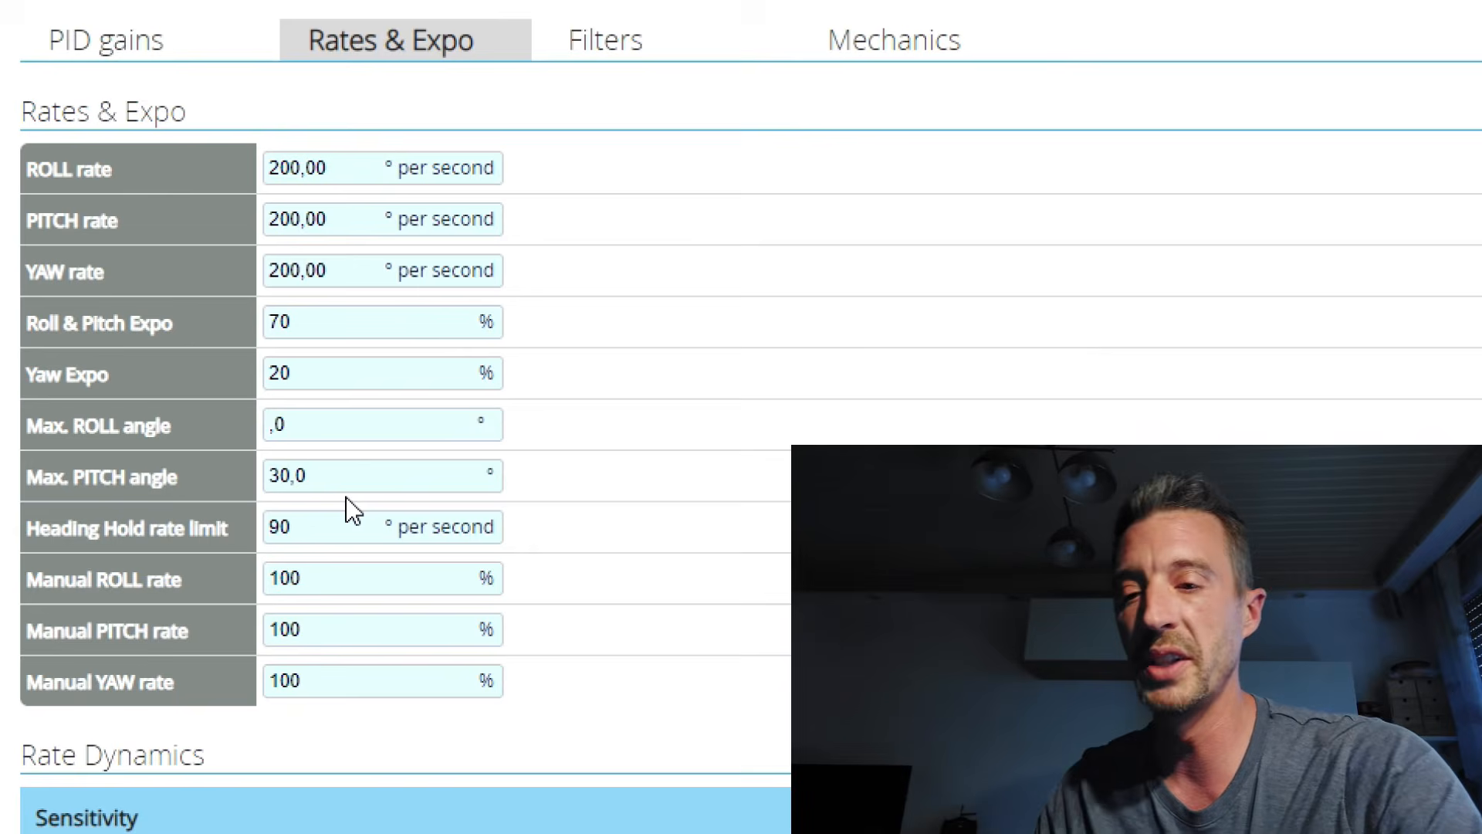
pyautogui.write('45')
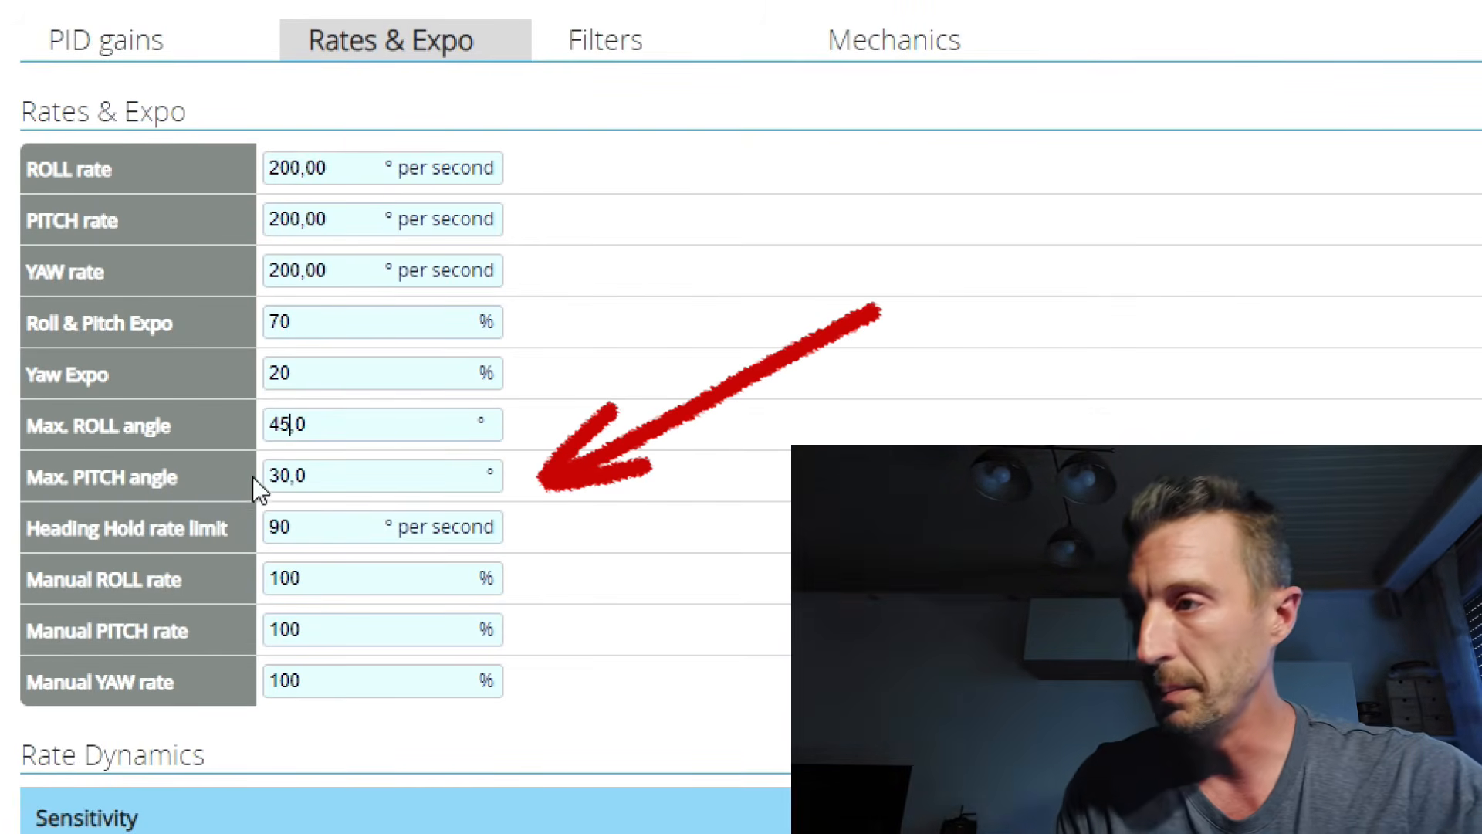
pyautogui.click(283, 471)
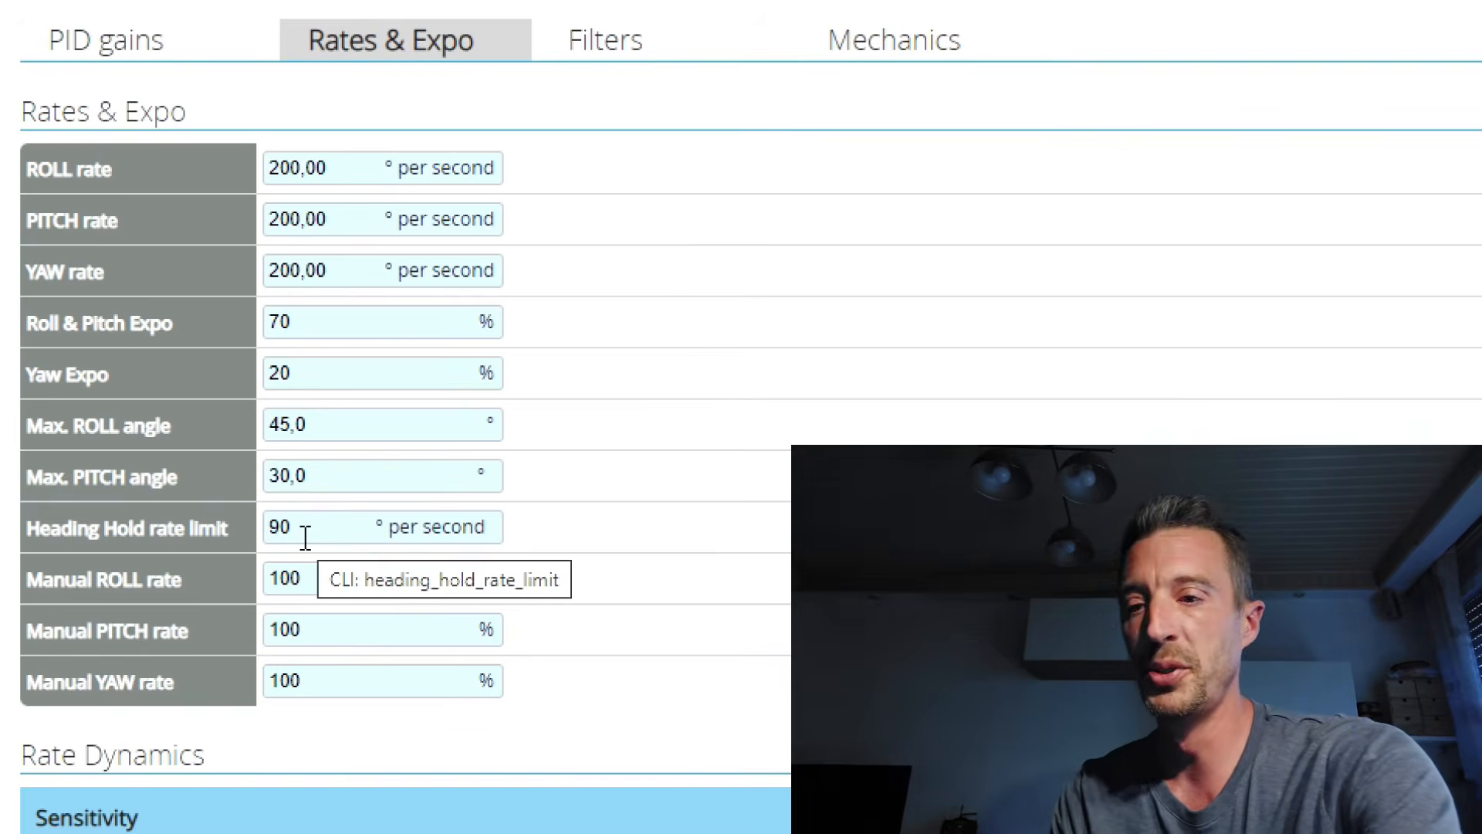
pyautogui.press('BackSpace')
pyautogui.write('6')
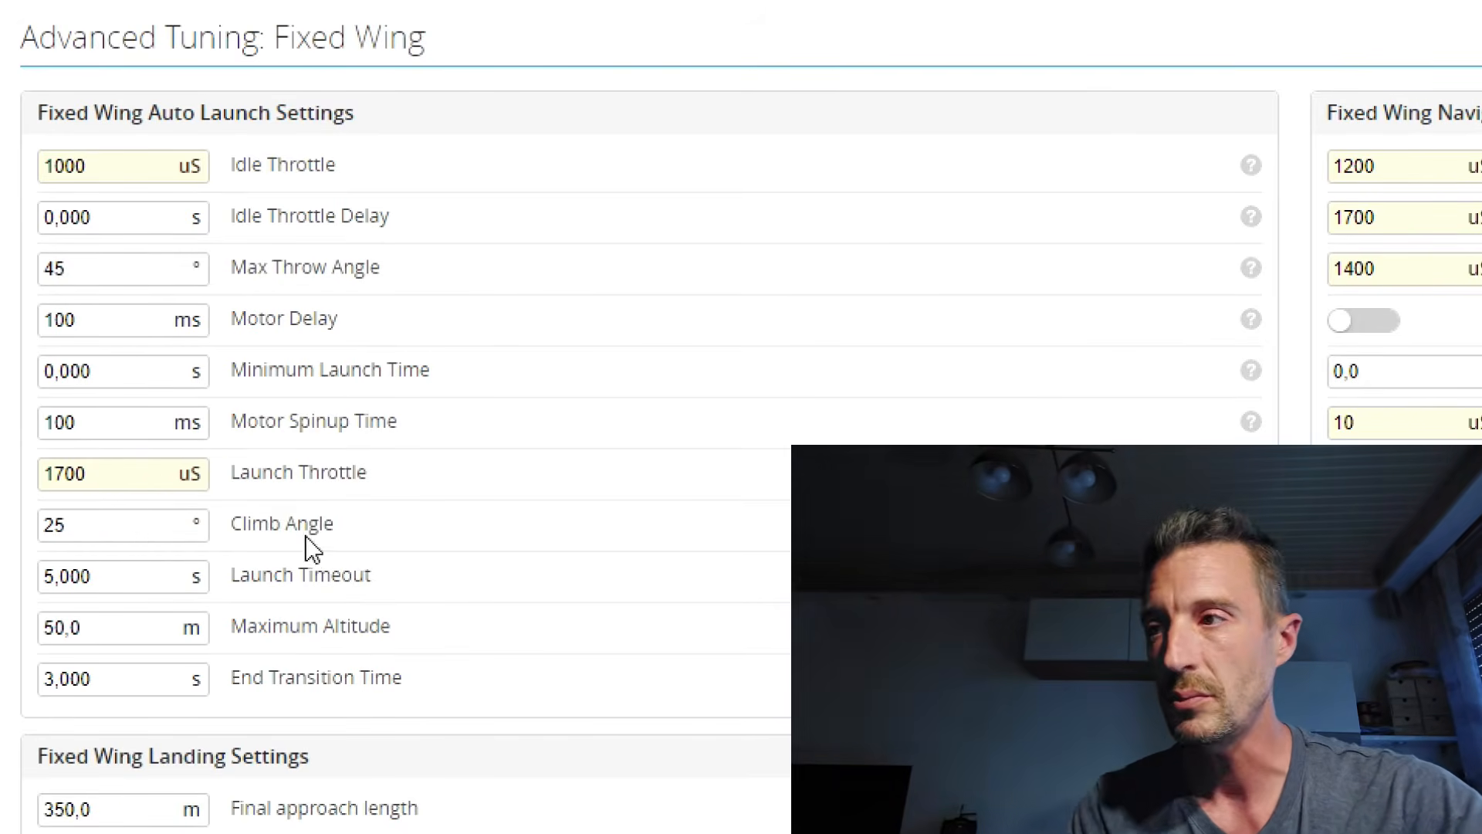
# Set the Climb Angle to 18° in the Fixed Wing Auto Launch settings
pyautogui.click(77, 533)
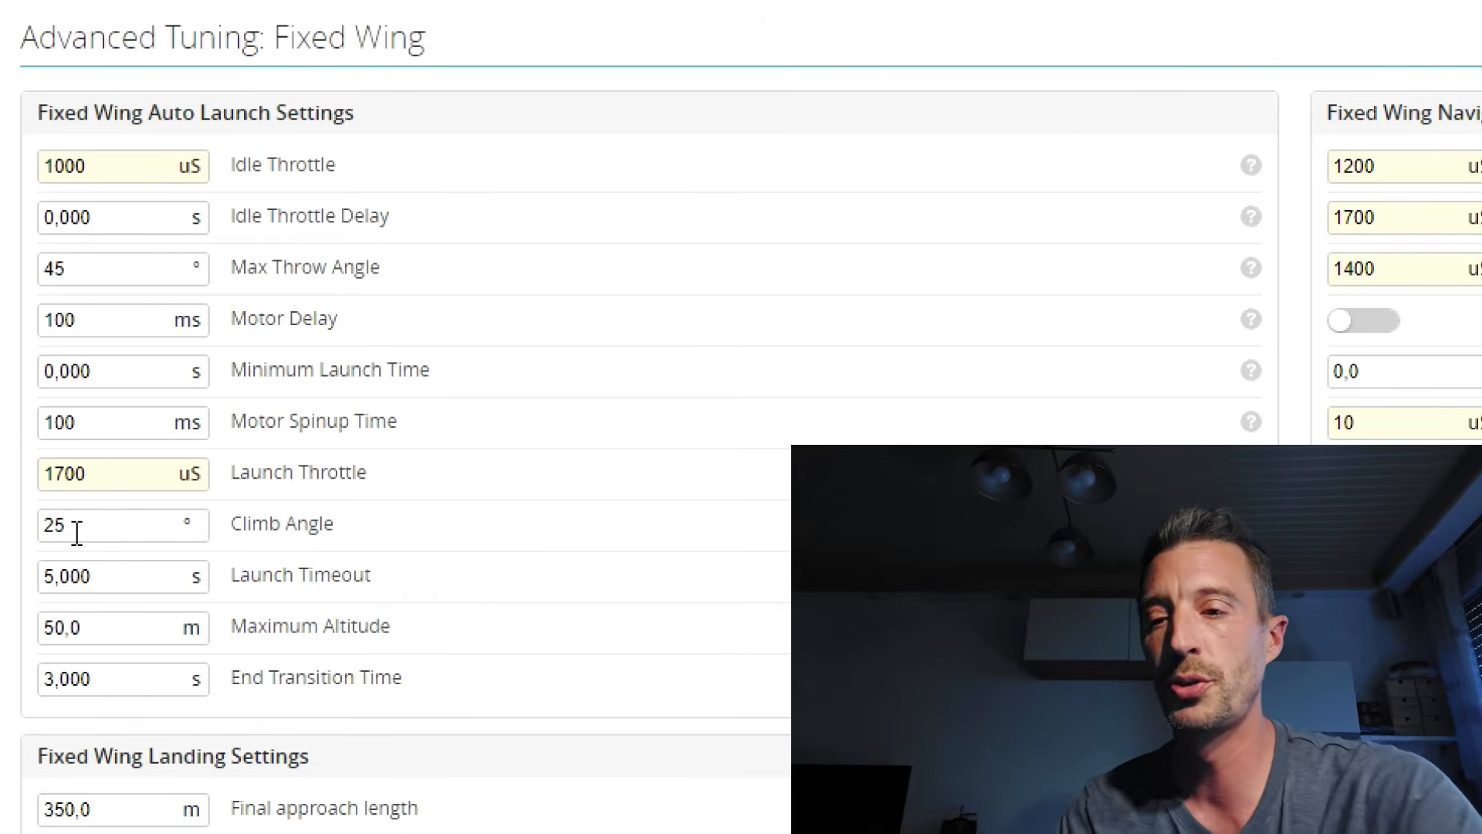
pyautogui.press('BackSpace')
pyautogui.press('BackSpace')
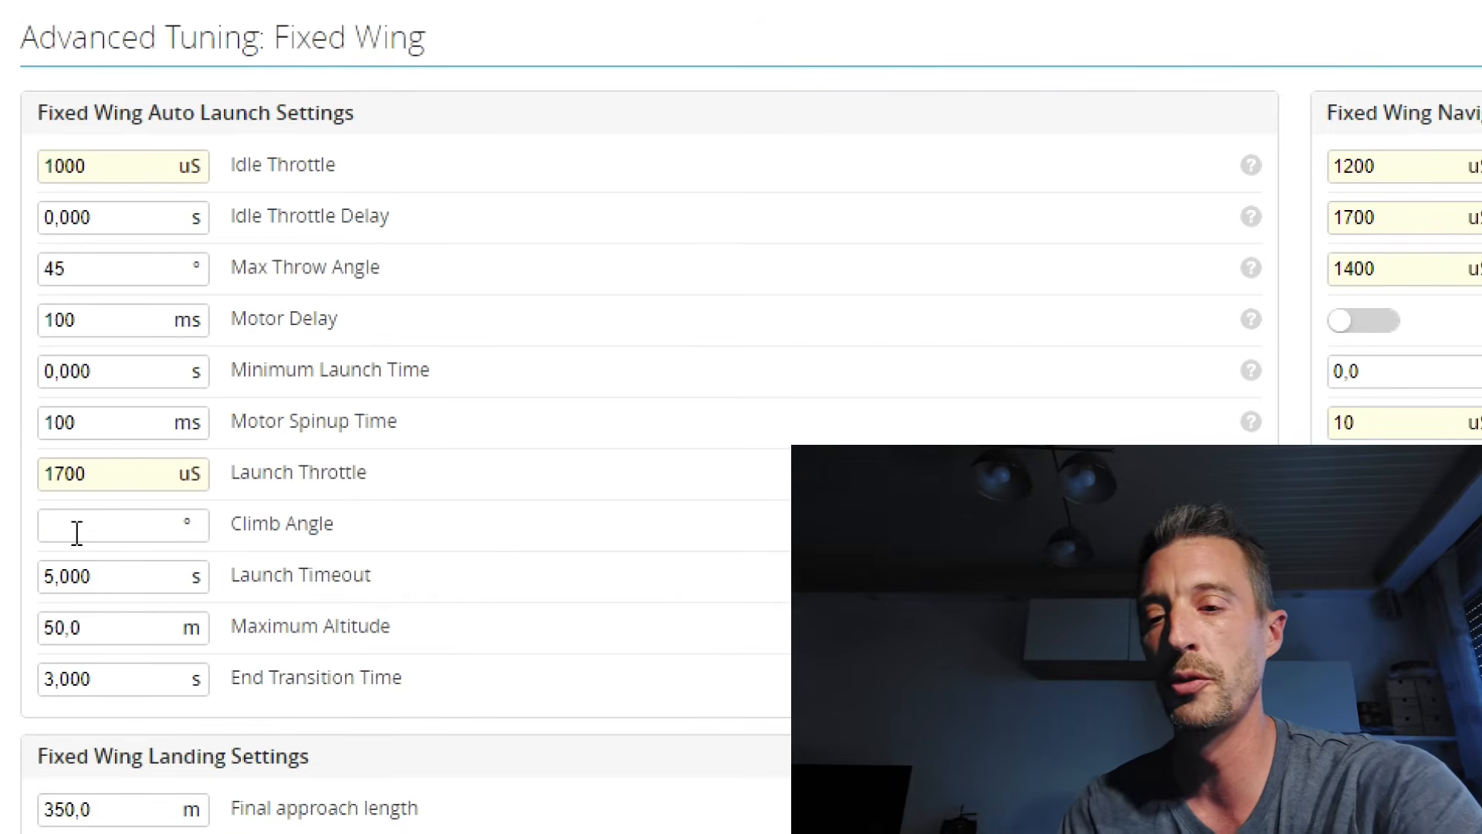
pyautogui.write('18')
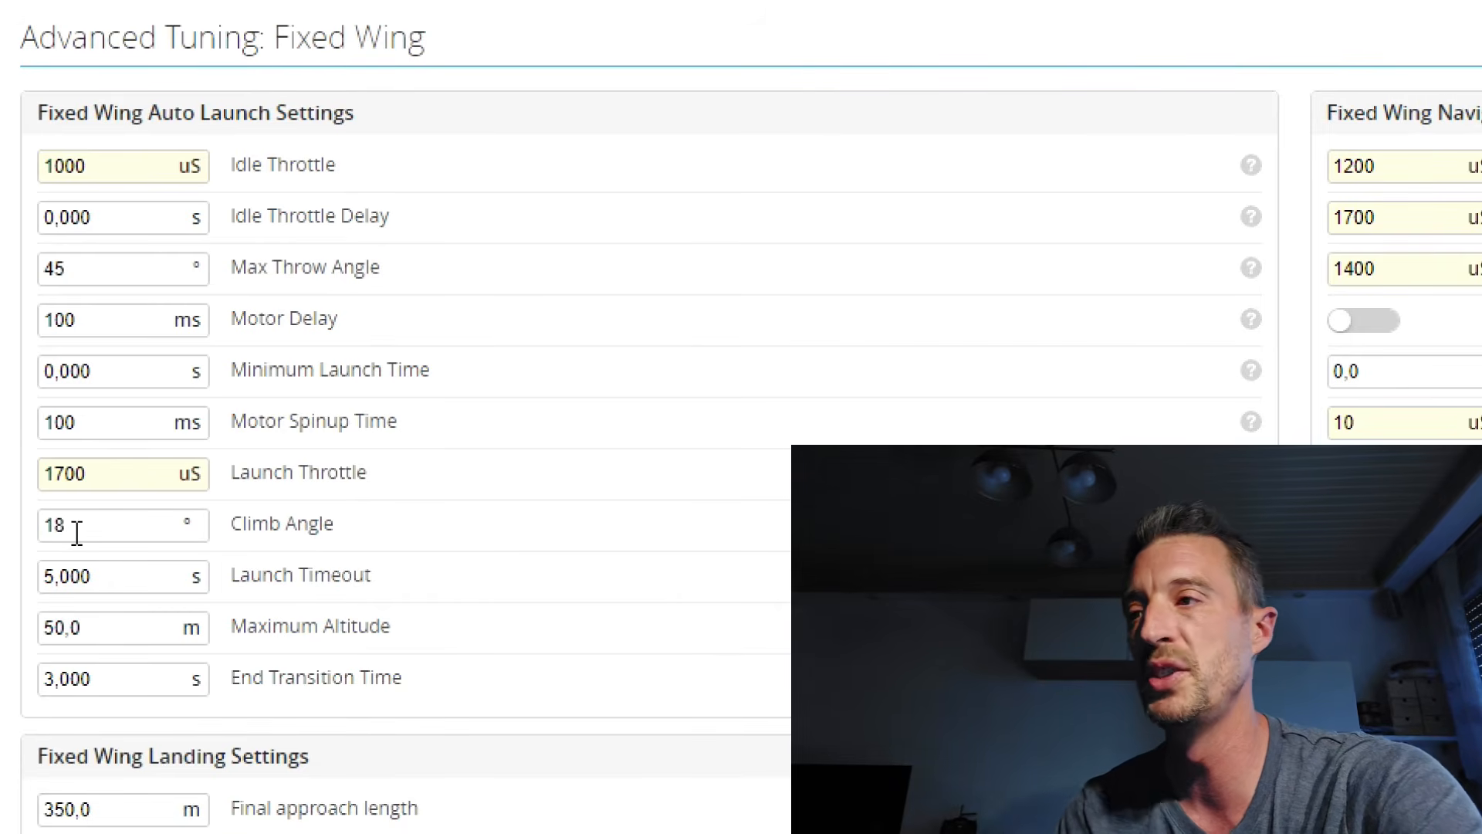
pyautogui.click(472, 530)
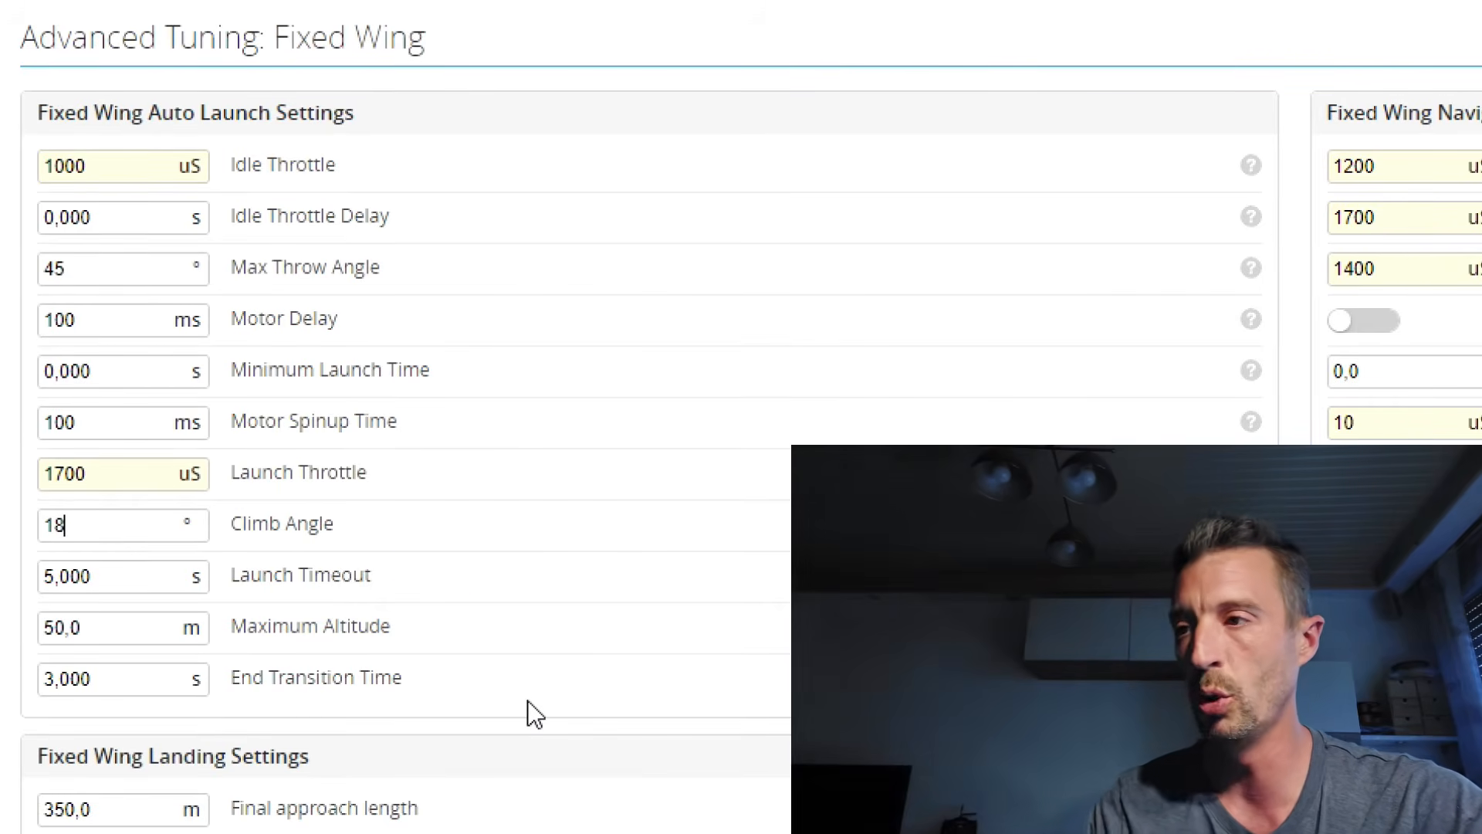
# Set the RTH altitude to 60 m and review the remaining RTH settings
pyautogui.scroll(-4, 542, 679)
pyautogui.scroll(-4, 155, 652)
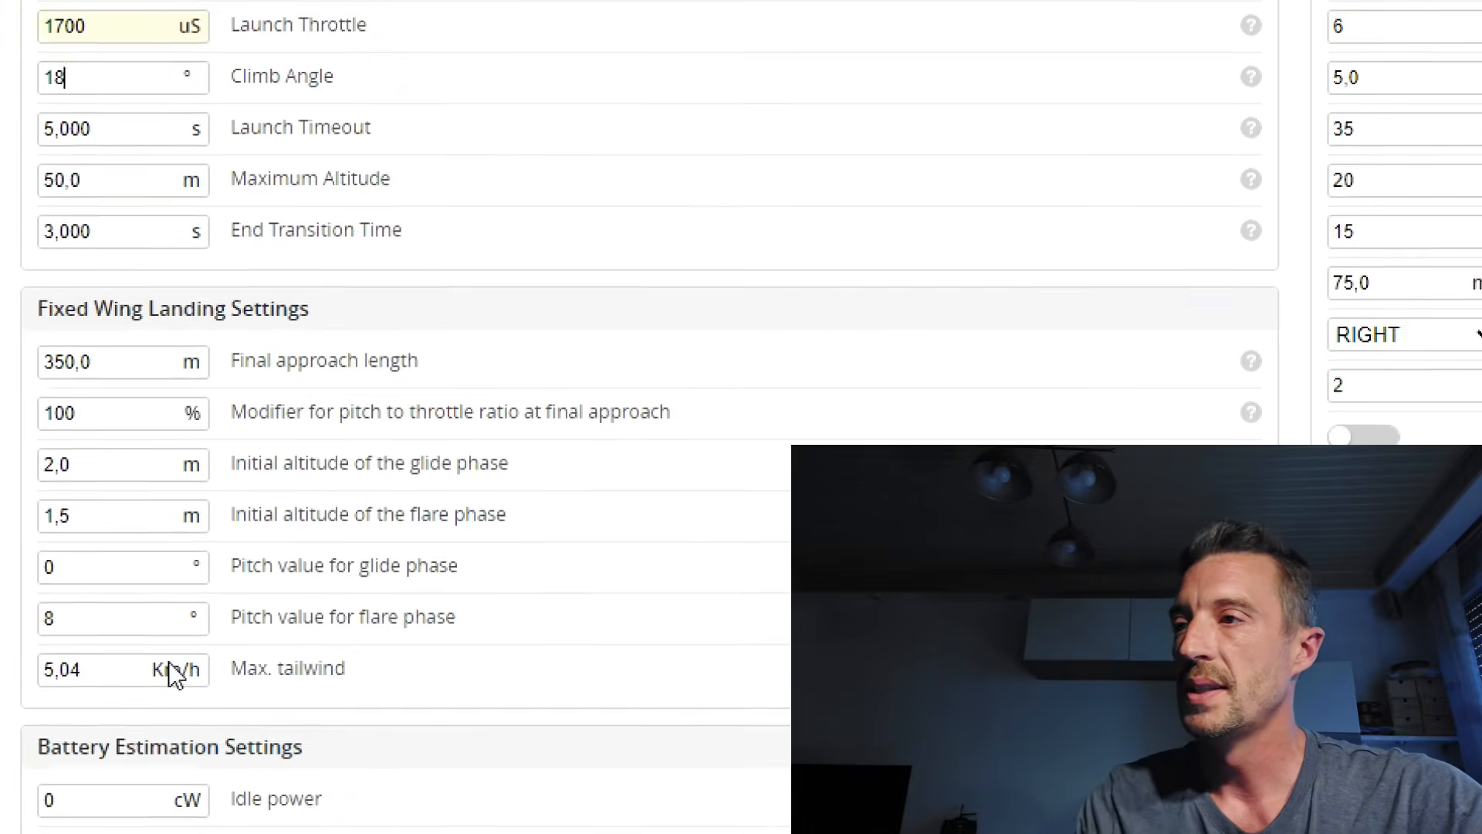
pyautogui.scroll(-5, 386, 610)
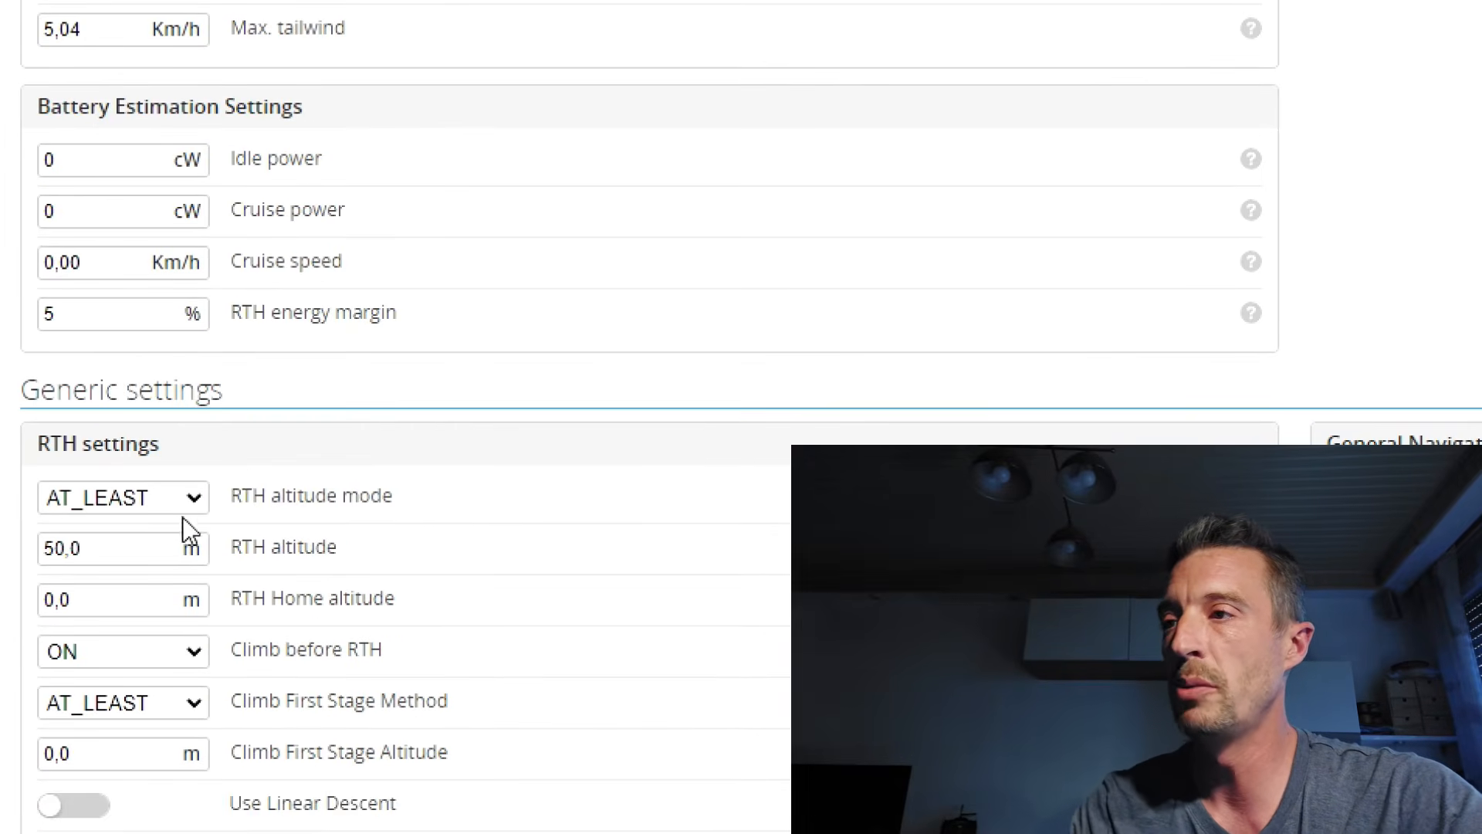
pyautogui.click(50, 550)
pyautogui.press('BackSpace')
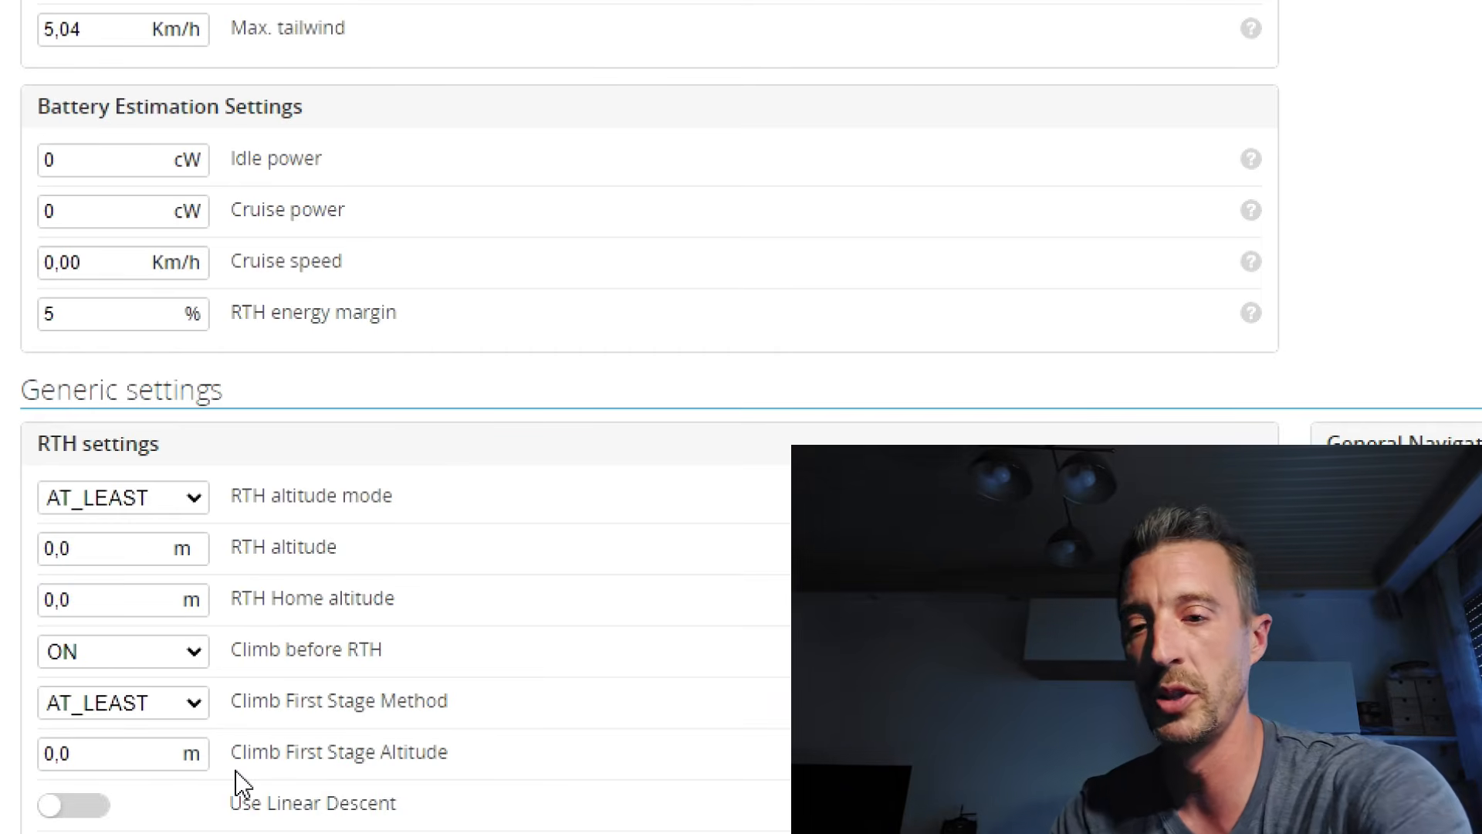
pyautogui.write('6')
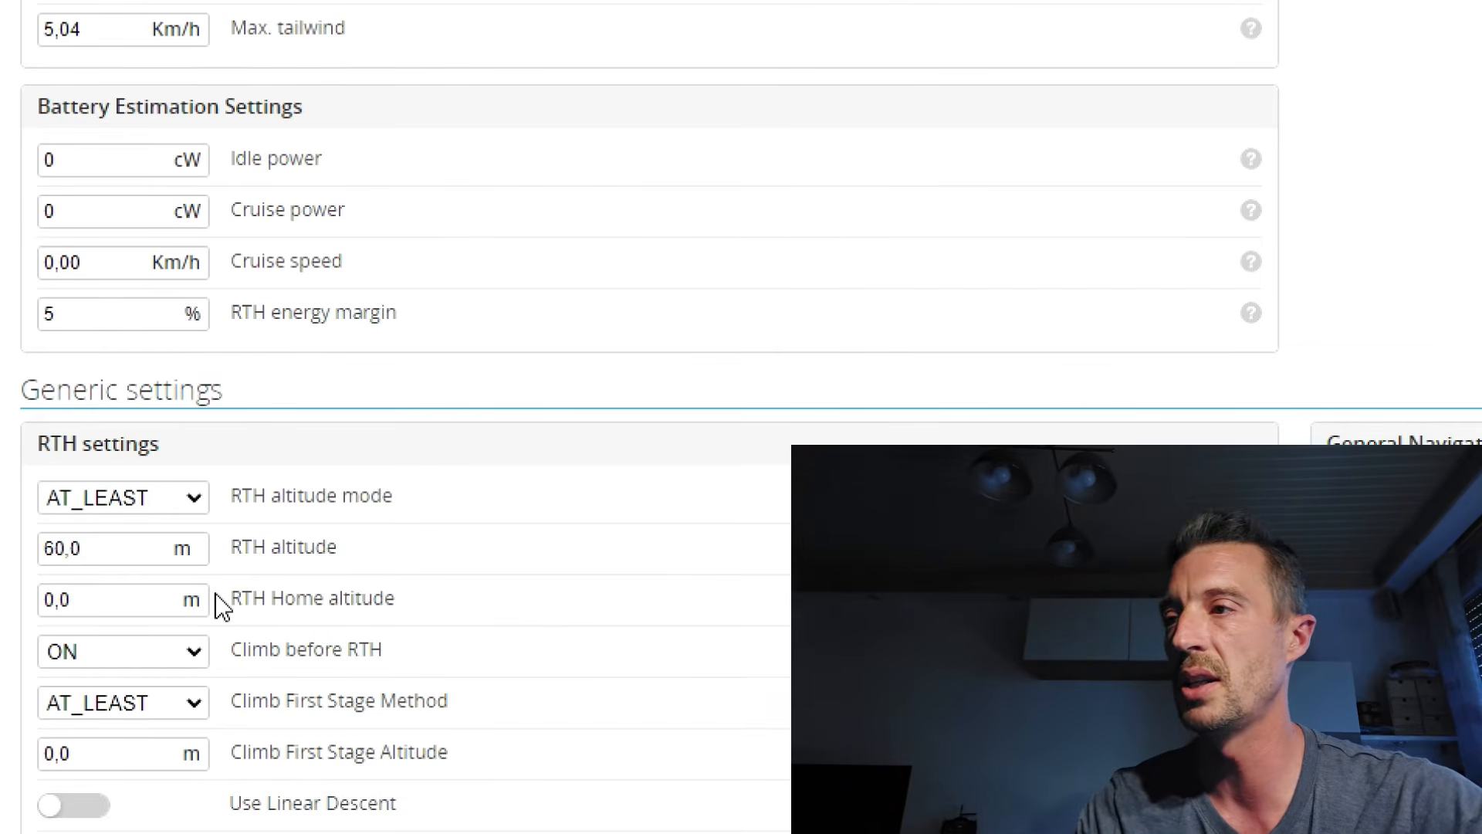
pyautogui.scroll(-2, 479, 671)
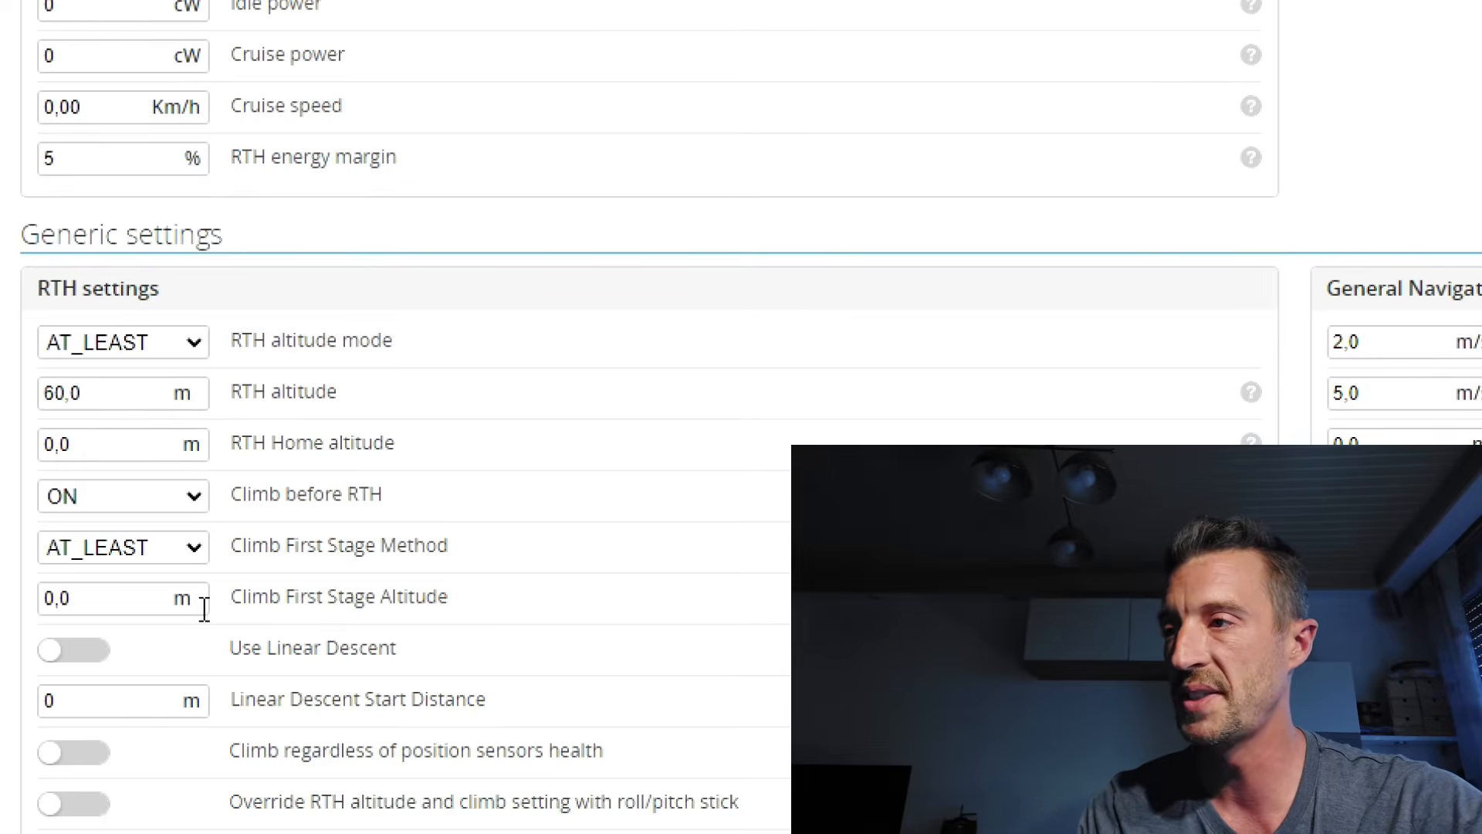
pyautogui.scroll(-2, 364, 752)
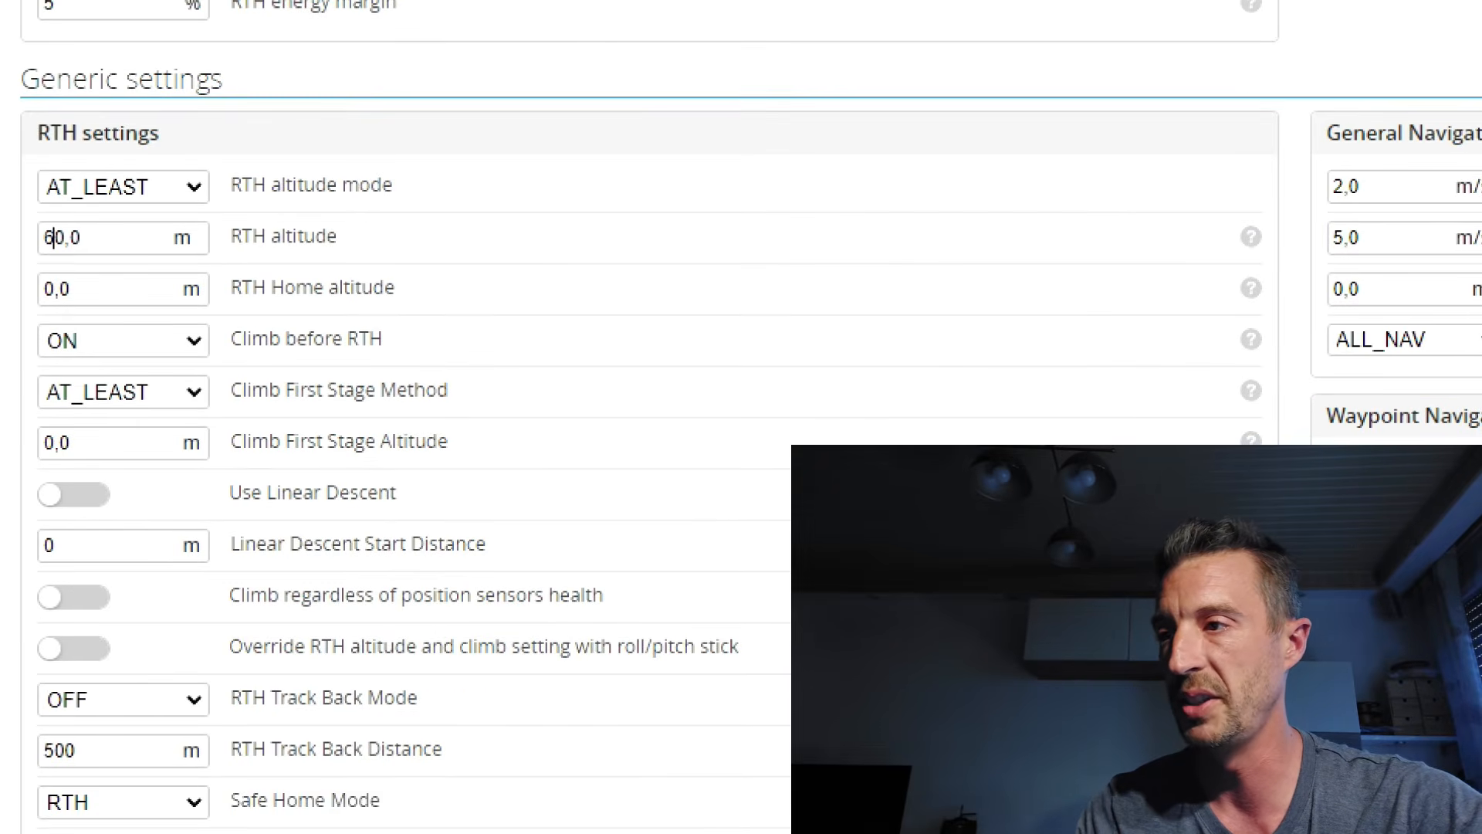
# Set Control Smoothness to 6 in the Fixed Wing Navigation Settings
pyautogui.scroll(9, 741, 417)
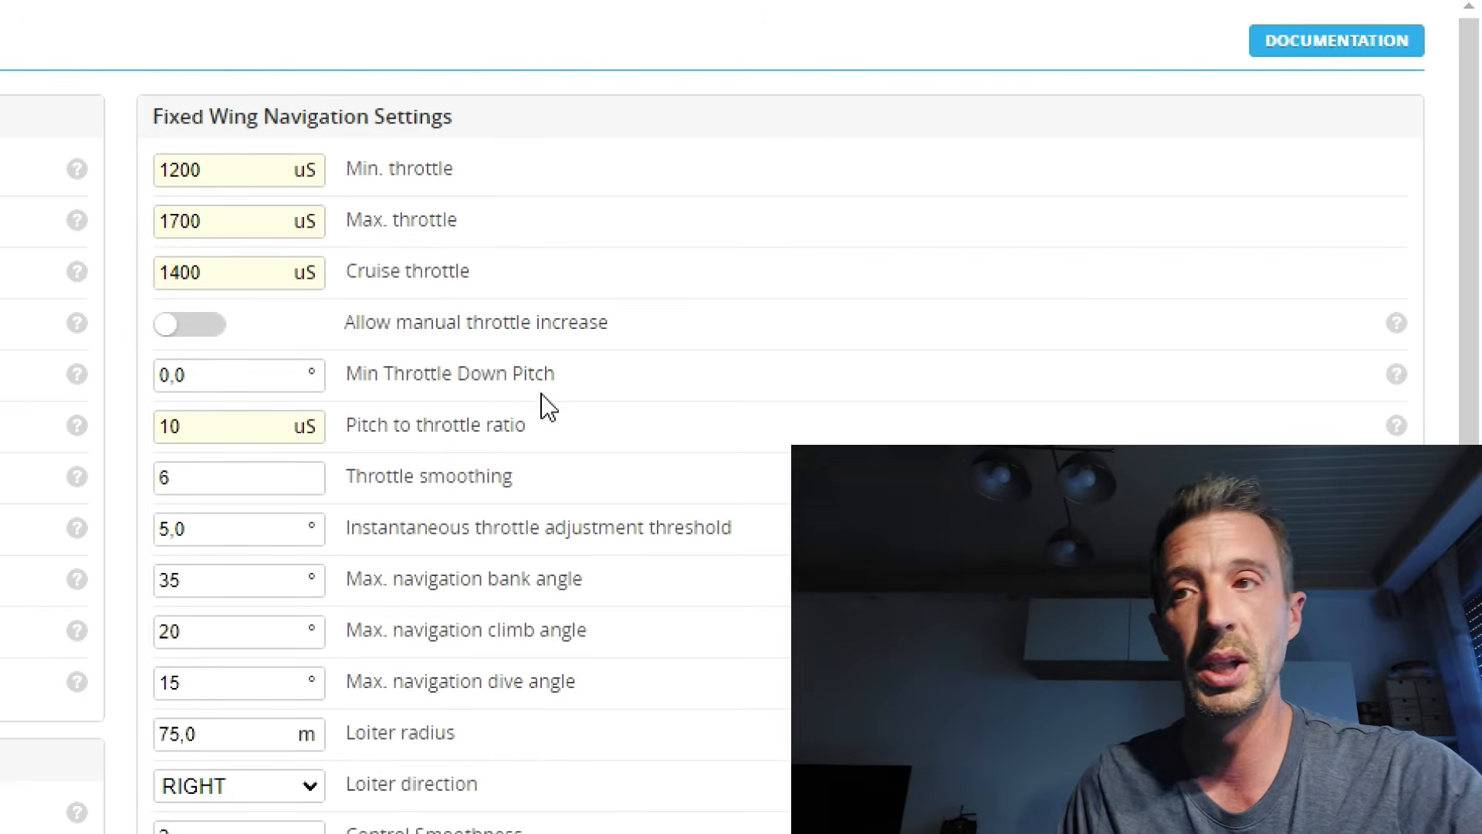
pyautogui.scroll(-4, 530, 397)
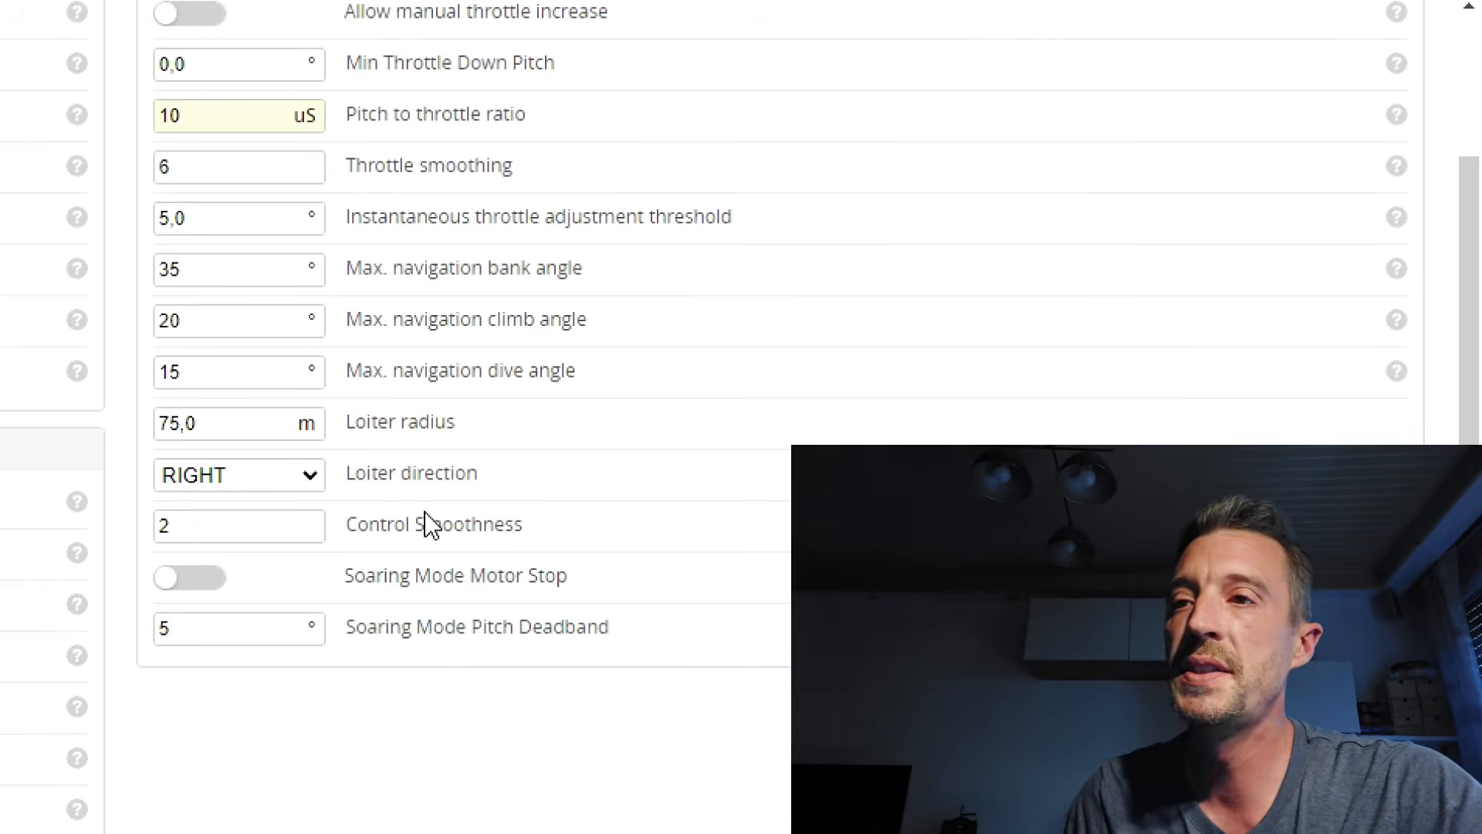
pyautogui.click(191, 523)
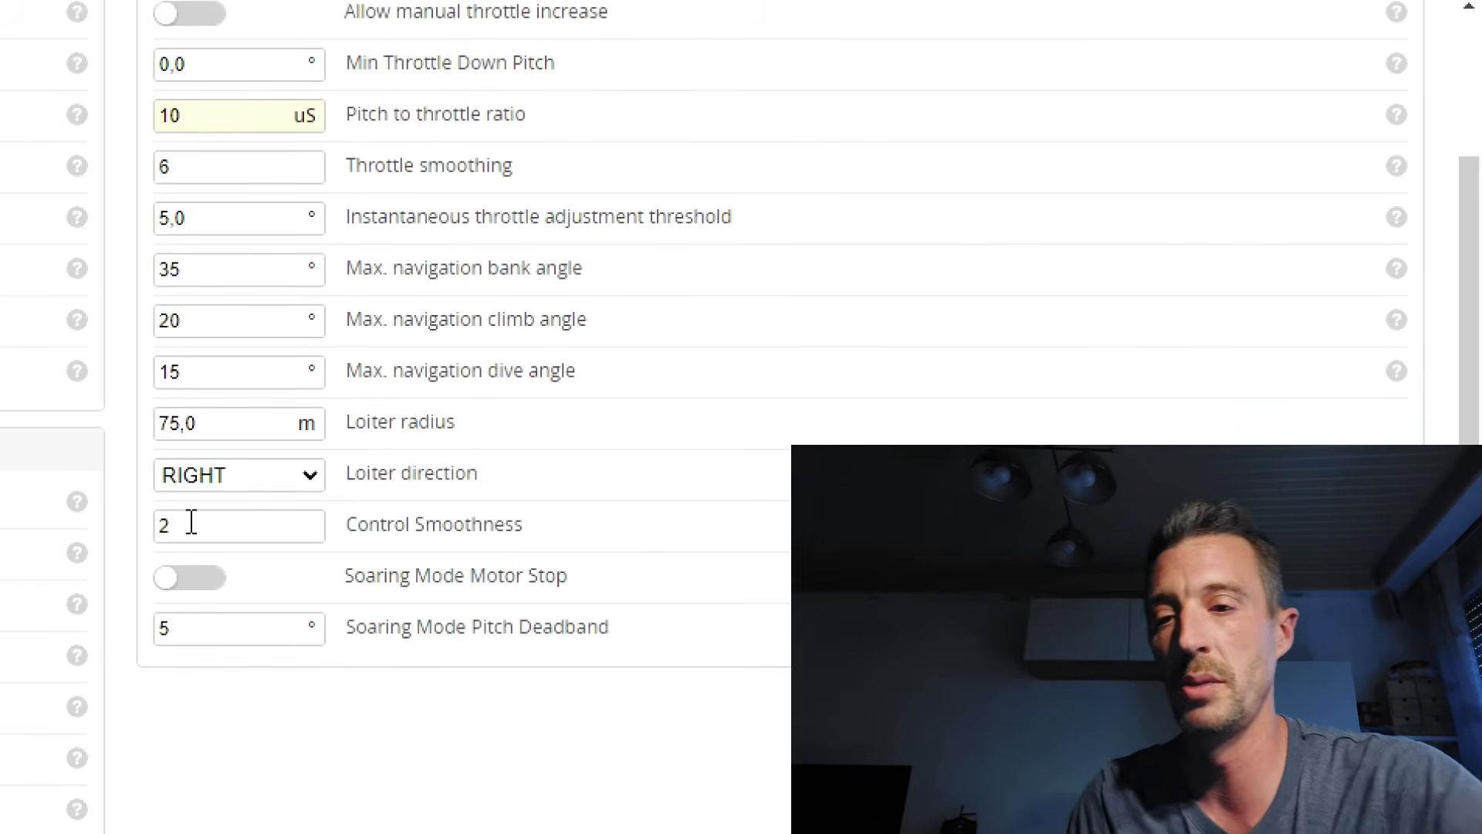
pyautogui.press('BackSpace')
pyautogui.write('6')
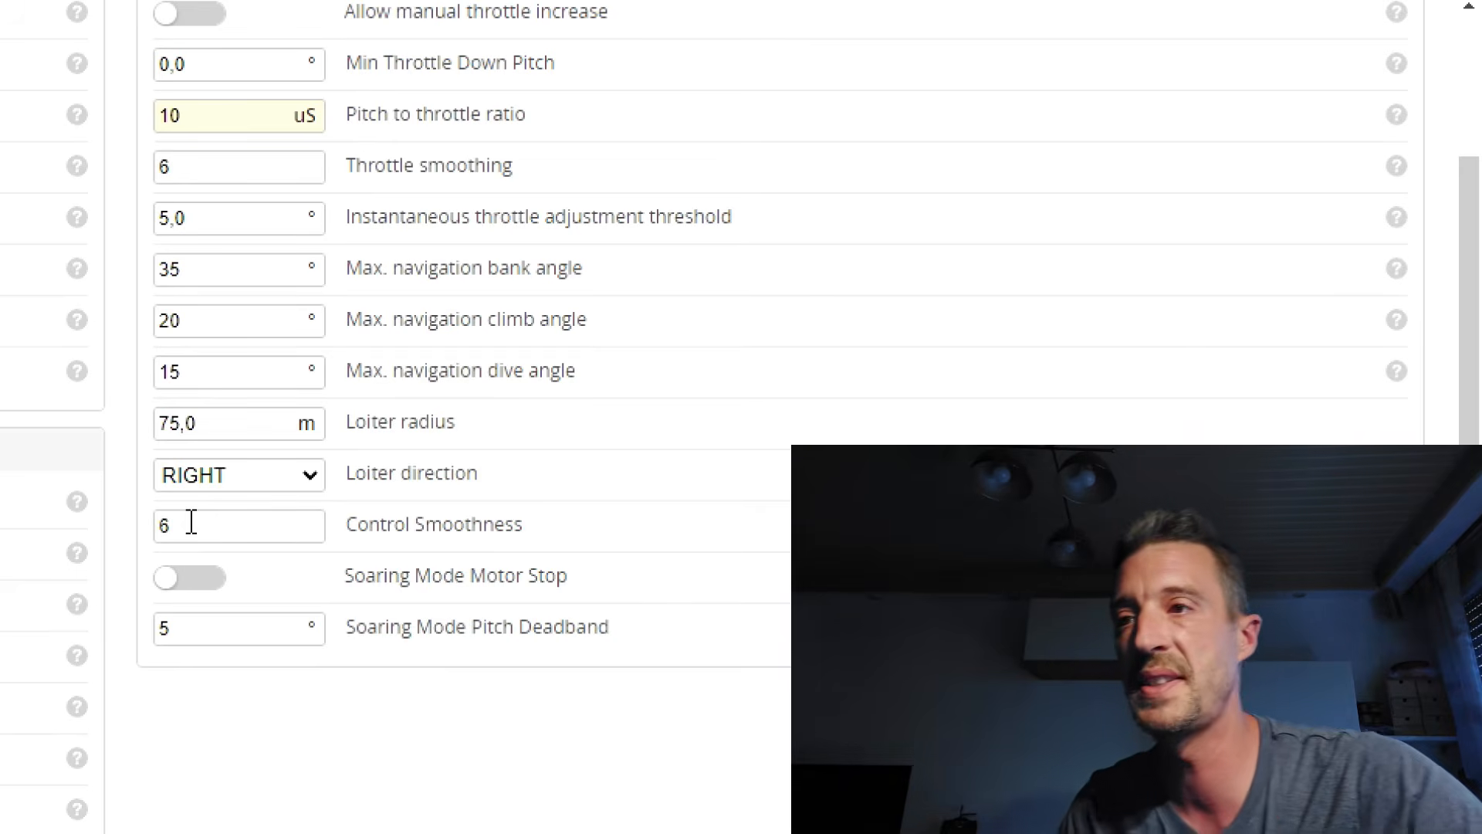
# Set the Loiter radius to 95 m in the Fixed Wing Navigation Settings
pyautogui.click(216, 413)
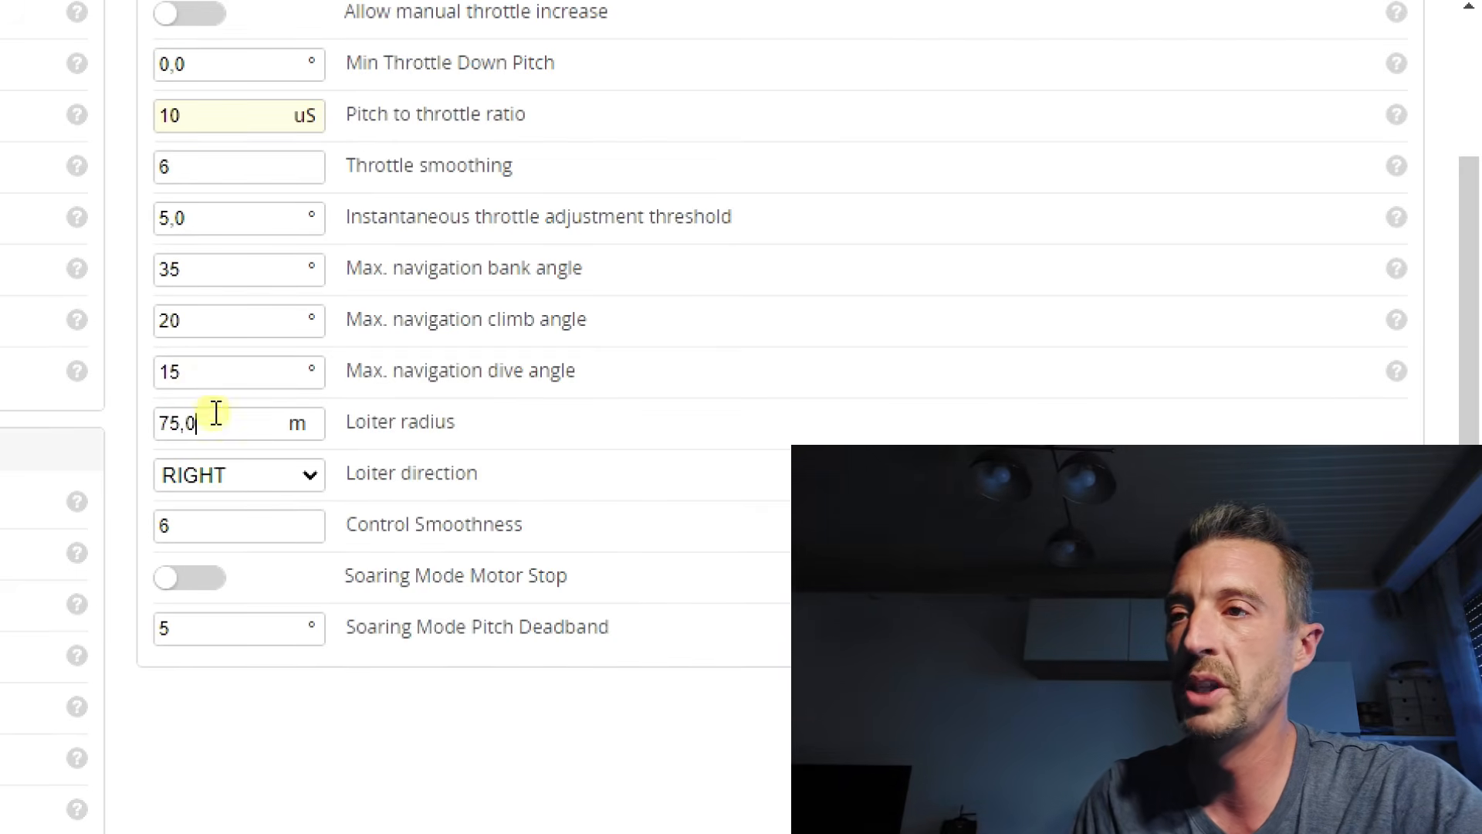
pyautogui.click(169, 415)
pyautogui.press('BackSpace')
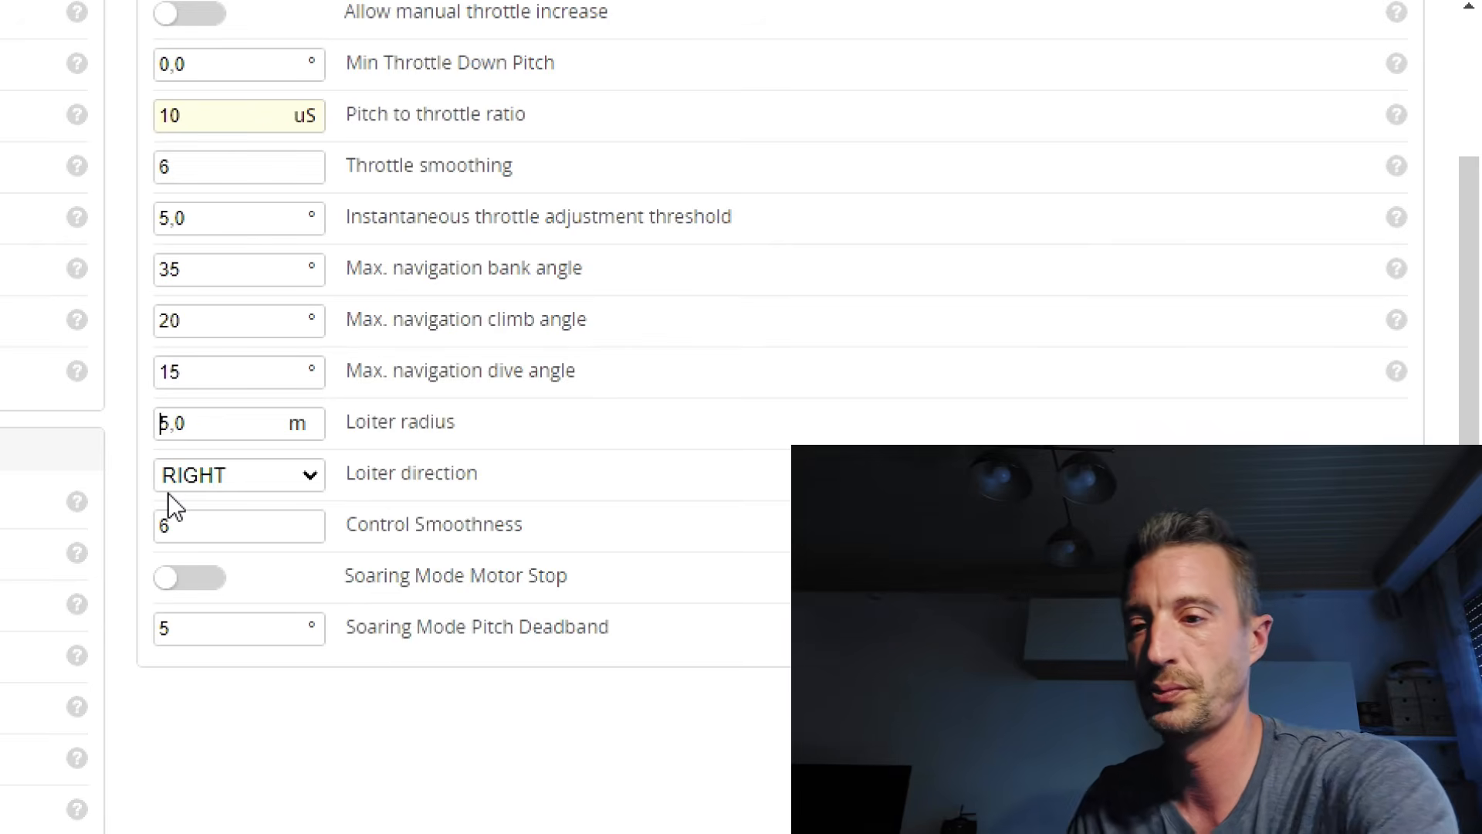
pyautogui.write('9')
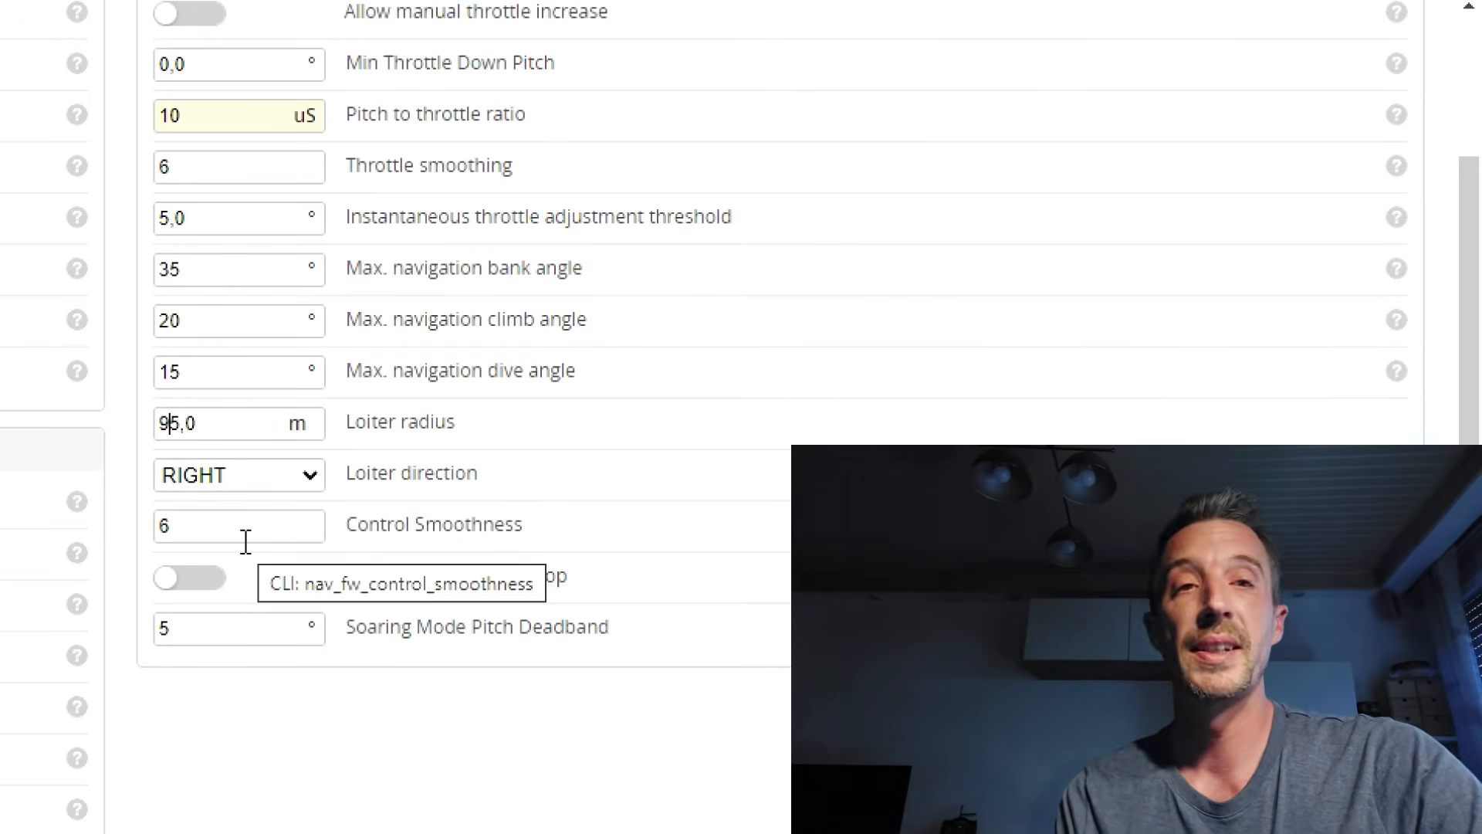
pyautogui.scroll(-8, 466, 599)
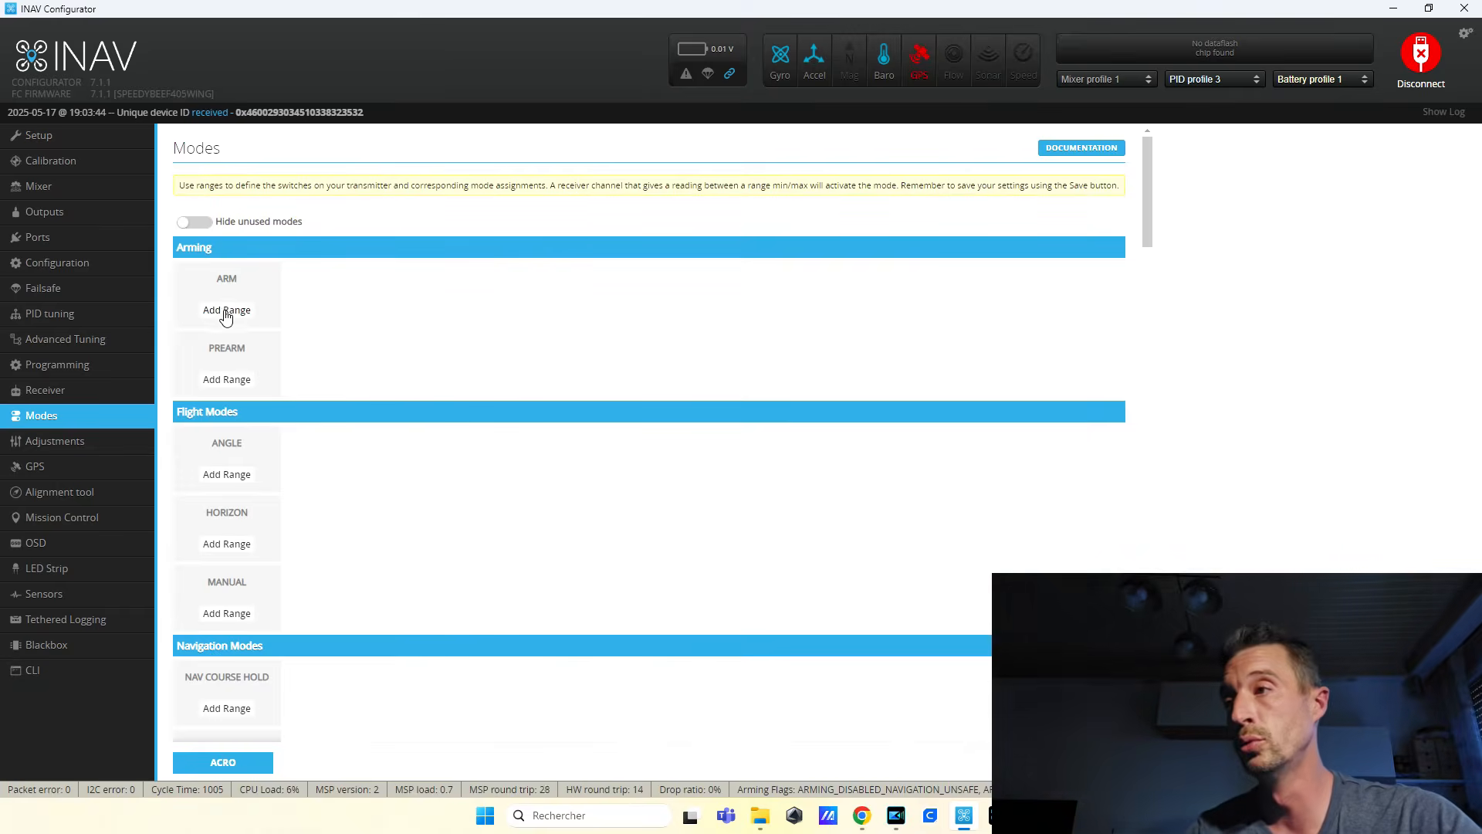
# Add an activation range for the ARM mode on CH 5, running from 1650 to 2100
pyautogui.click(229, 310)
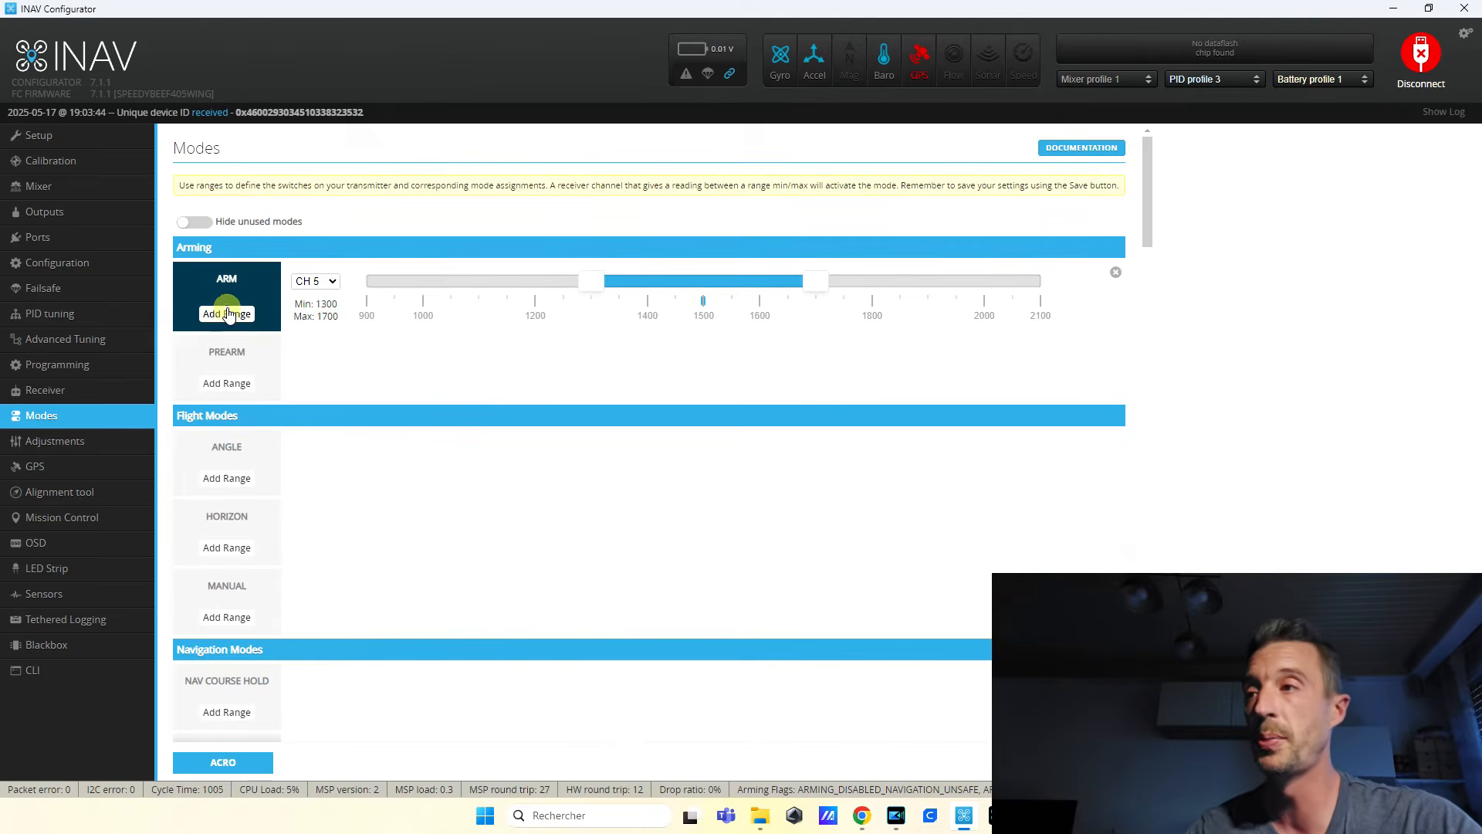
pyautogui.moveTo(637, 281); pyautogui.dragTo(772, 285)
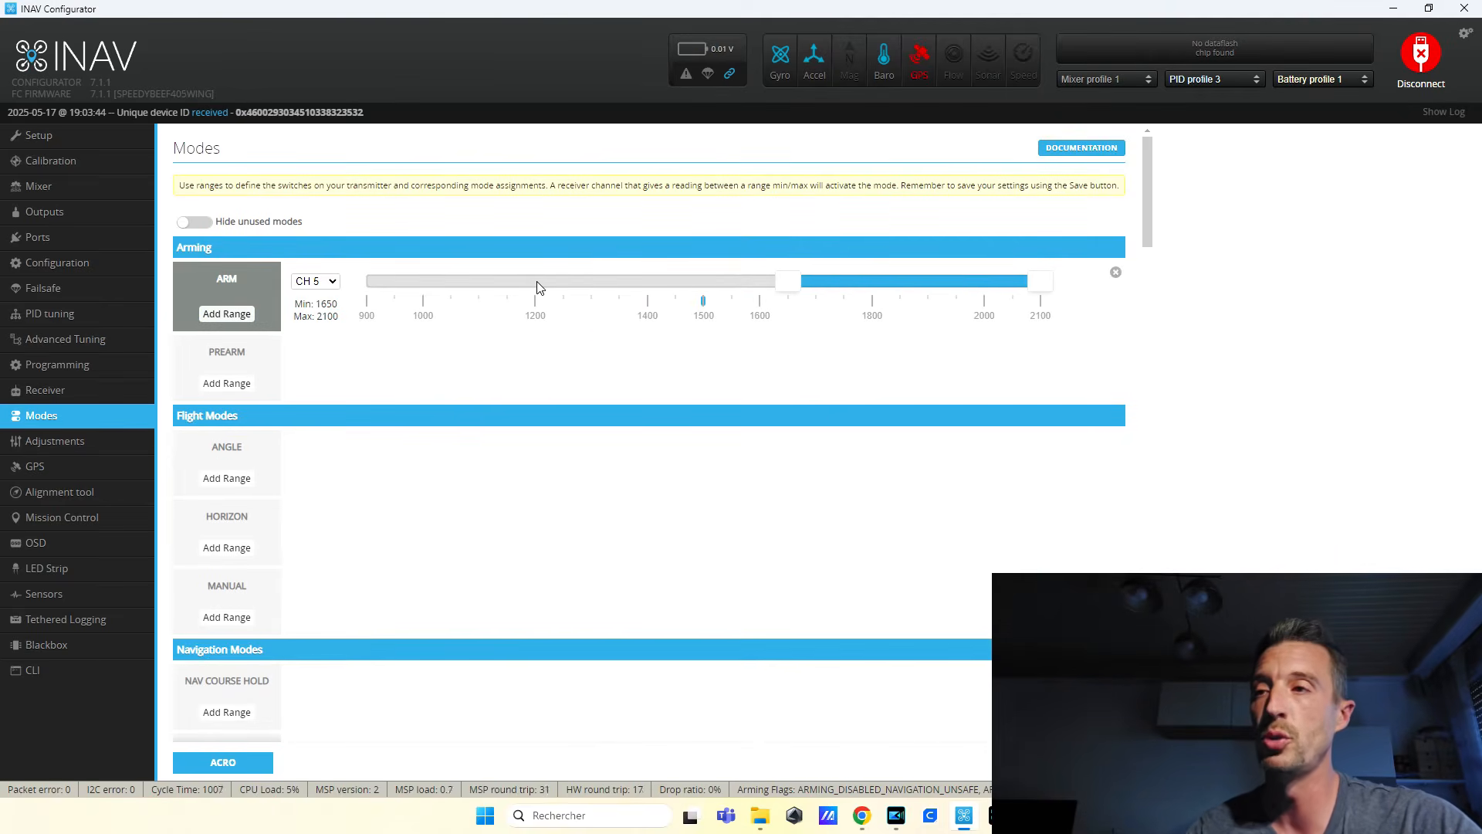
# Add activation ranges for the ANGLE and MANUAL flight modes and assign both to CH 6
pyautogui.click(226, 478)
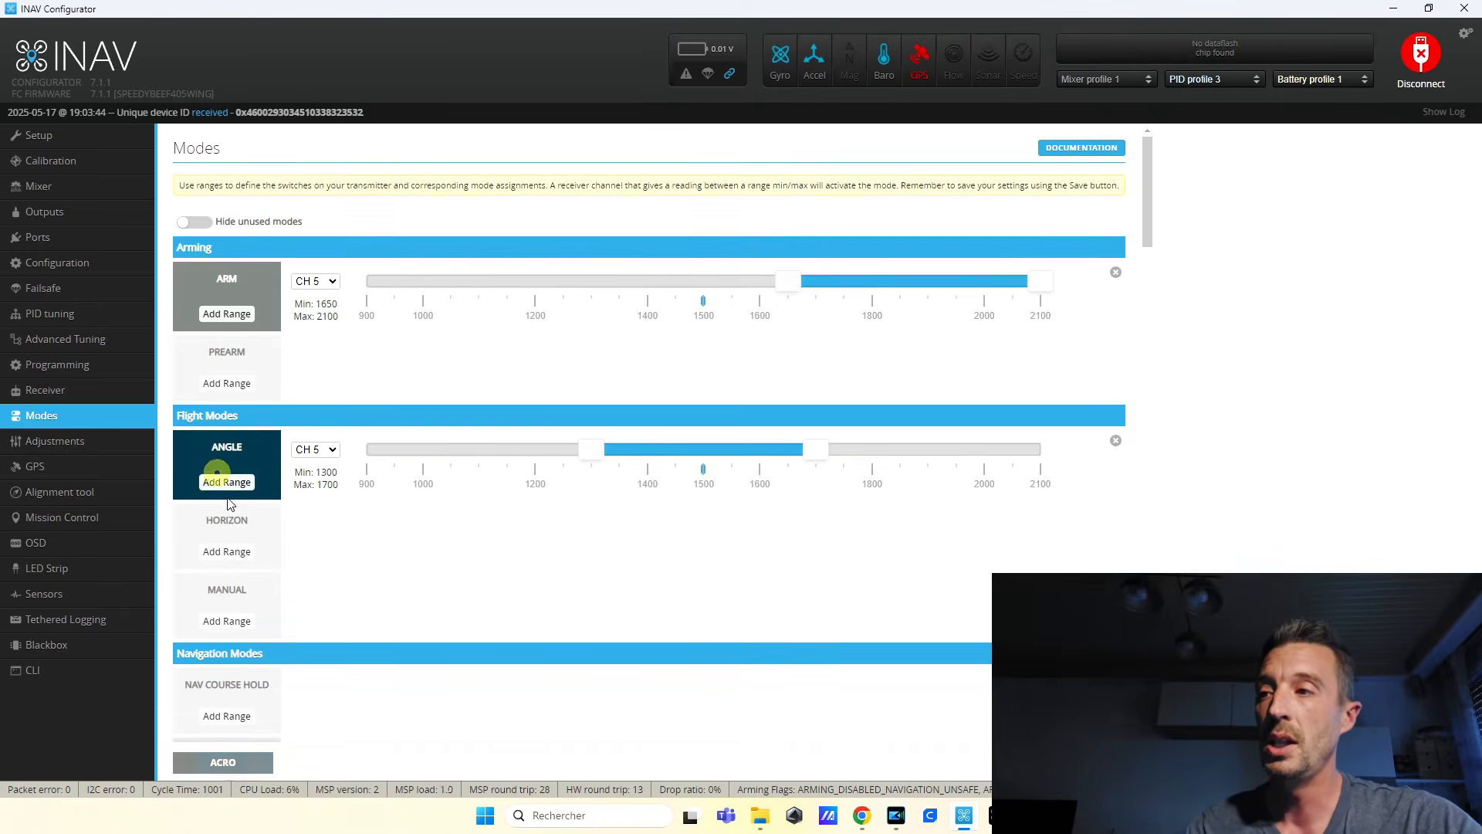
pyautogui.click(225, 621)
pyautogui.click(334, 450)
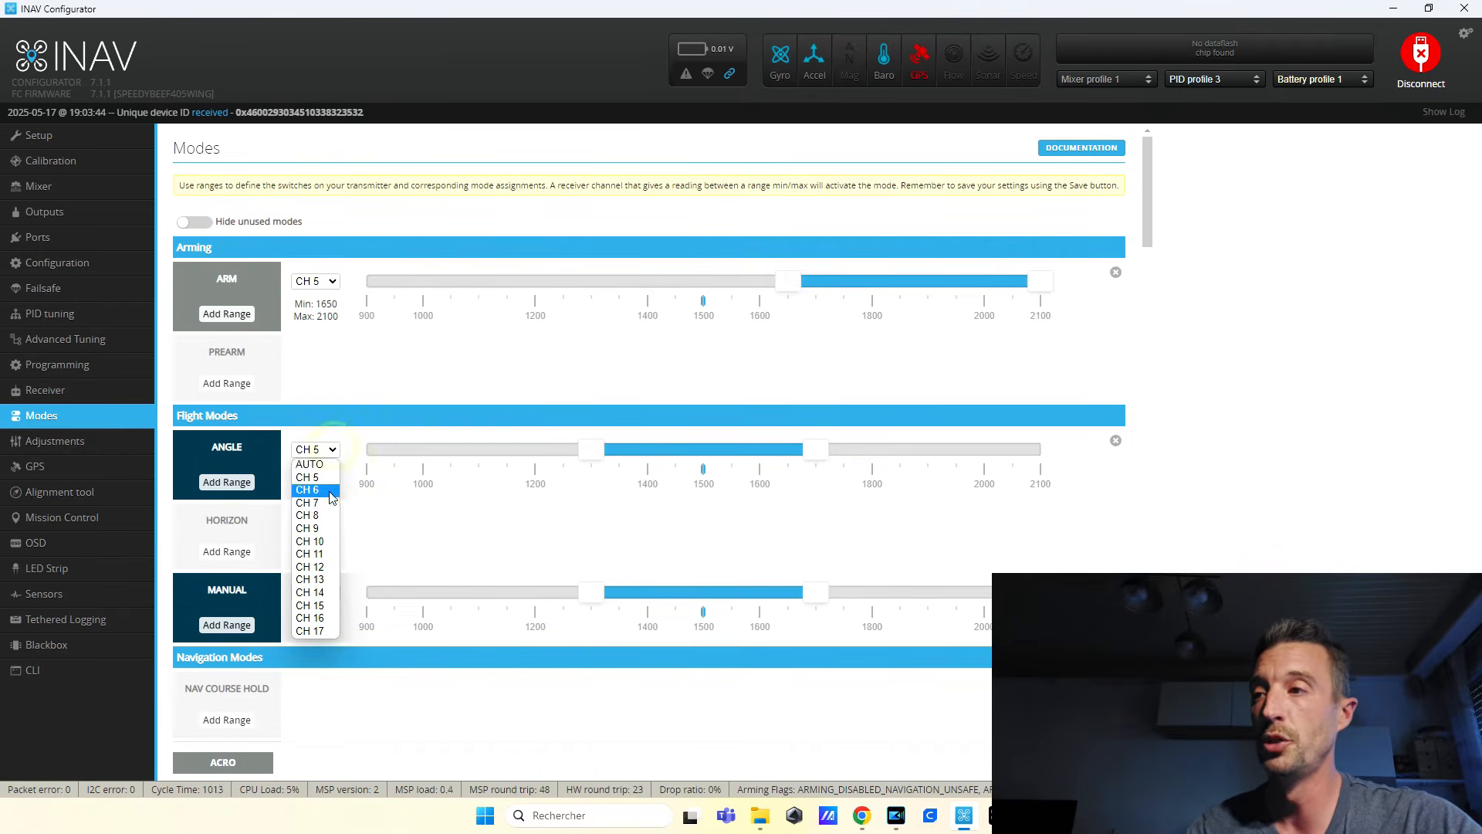
pyautogui.click(328, 500)
pyautogui.click(328, 593)
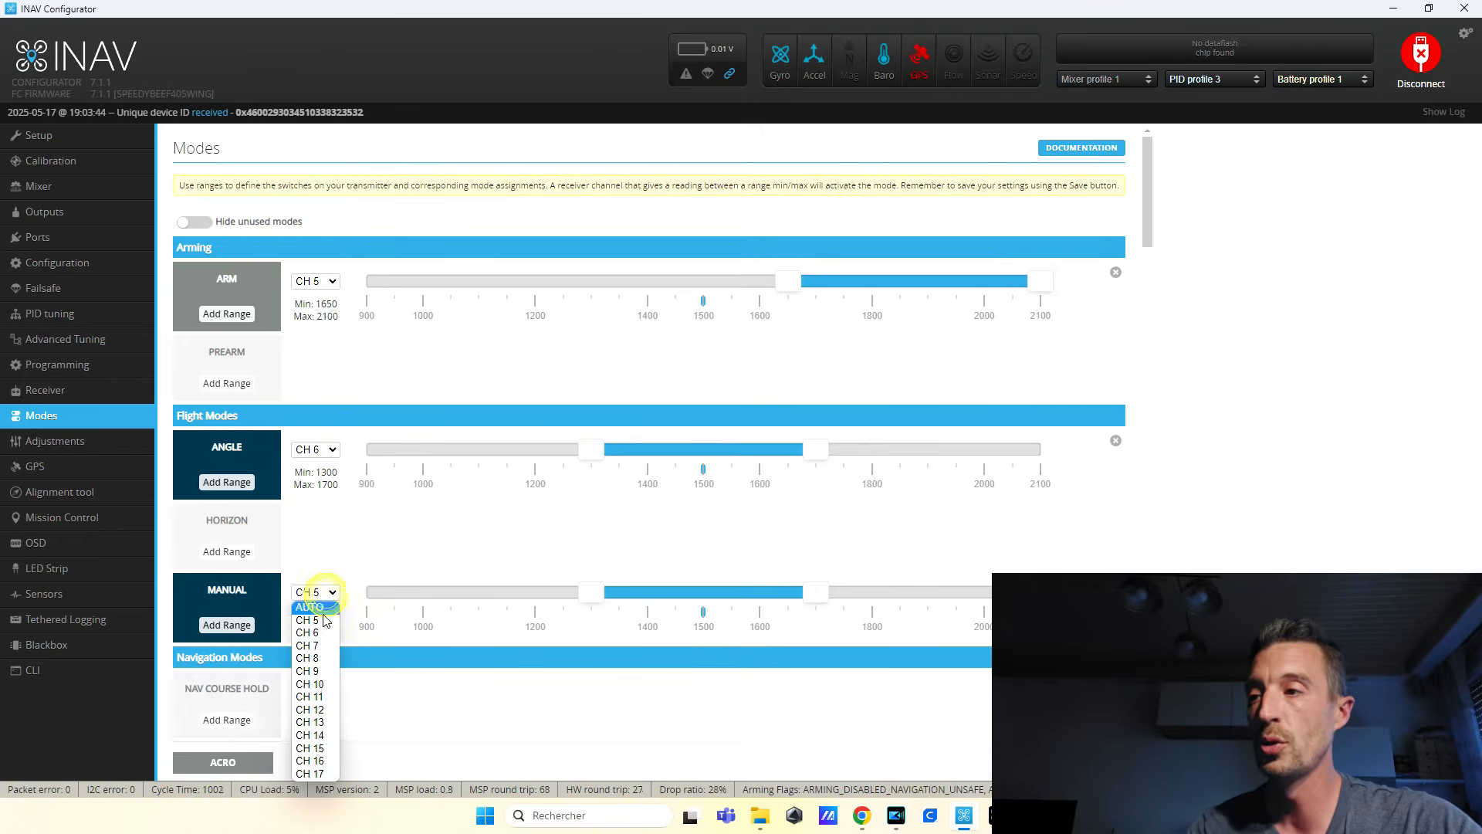
pyautogui.click(324, 624)
# Set the ANGLE mode range to 900–1300 and the MANUAL mode range to 1700–2100
pyautogui.moveTo(669, 448); pyautogui.dragTo(434, 445)
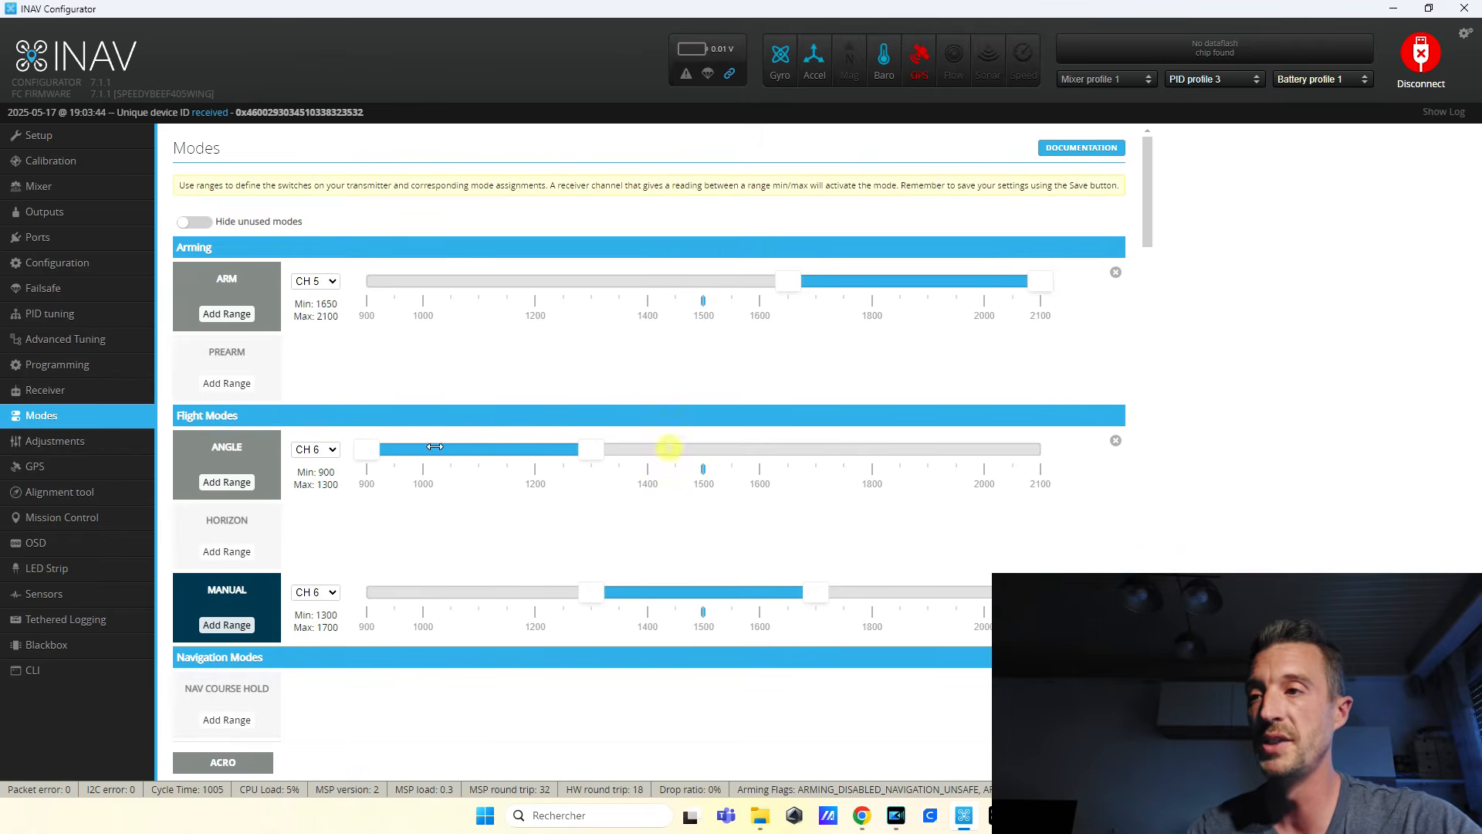
pyautogui.moveTo(658, 595); pyautogui.dragTo(789, 595)
pyautogui.moveTo(789, 594); pyautogui.dragTo(888, 594)
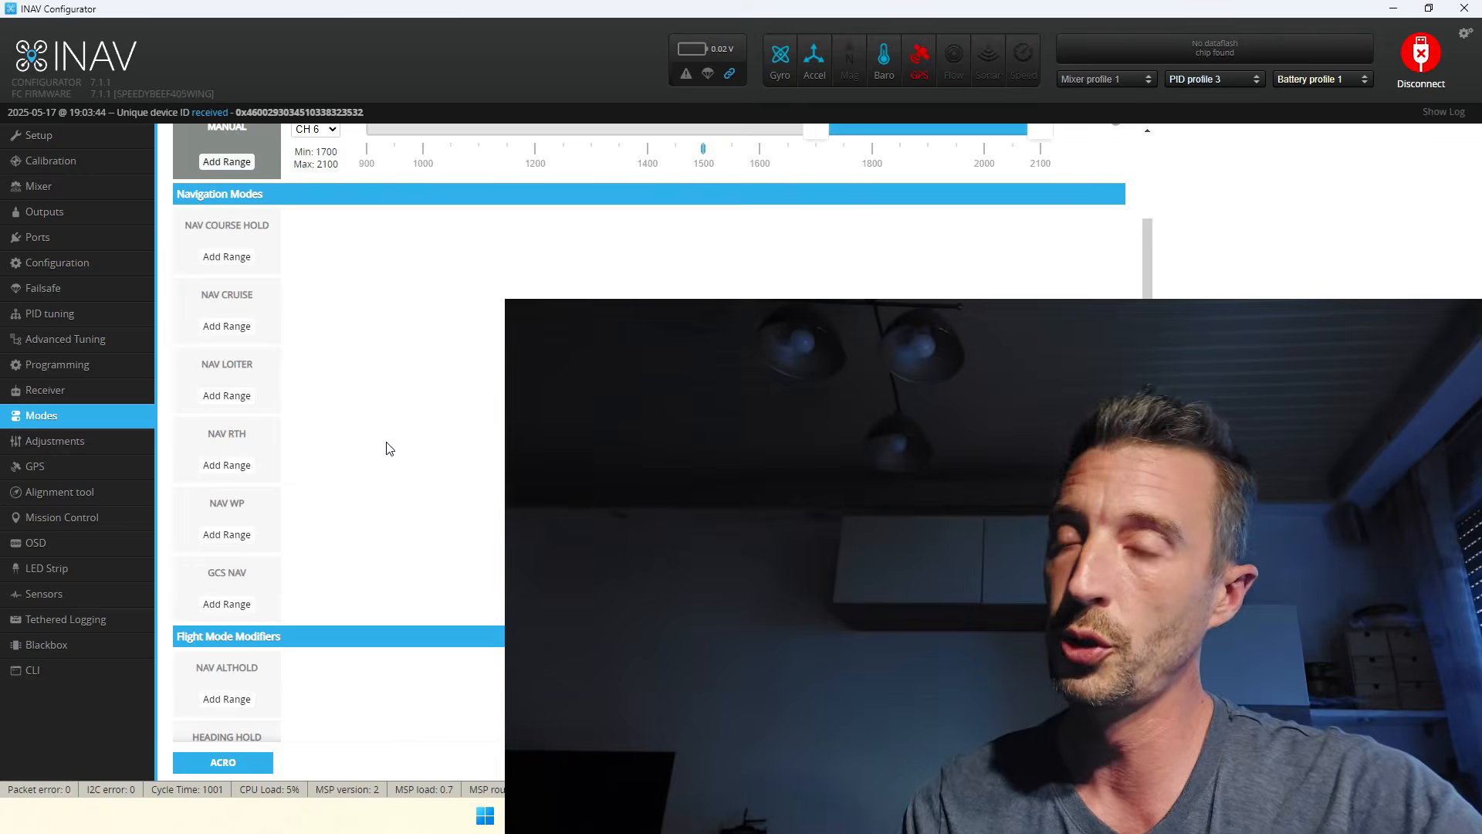
pyautogui.scroll(-10, 225, 437)
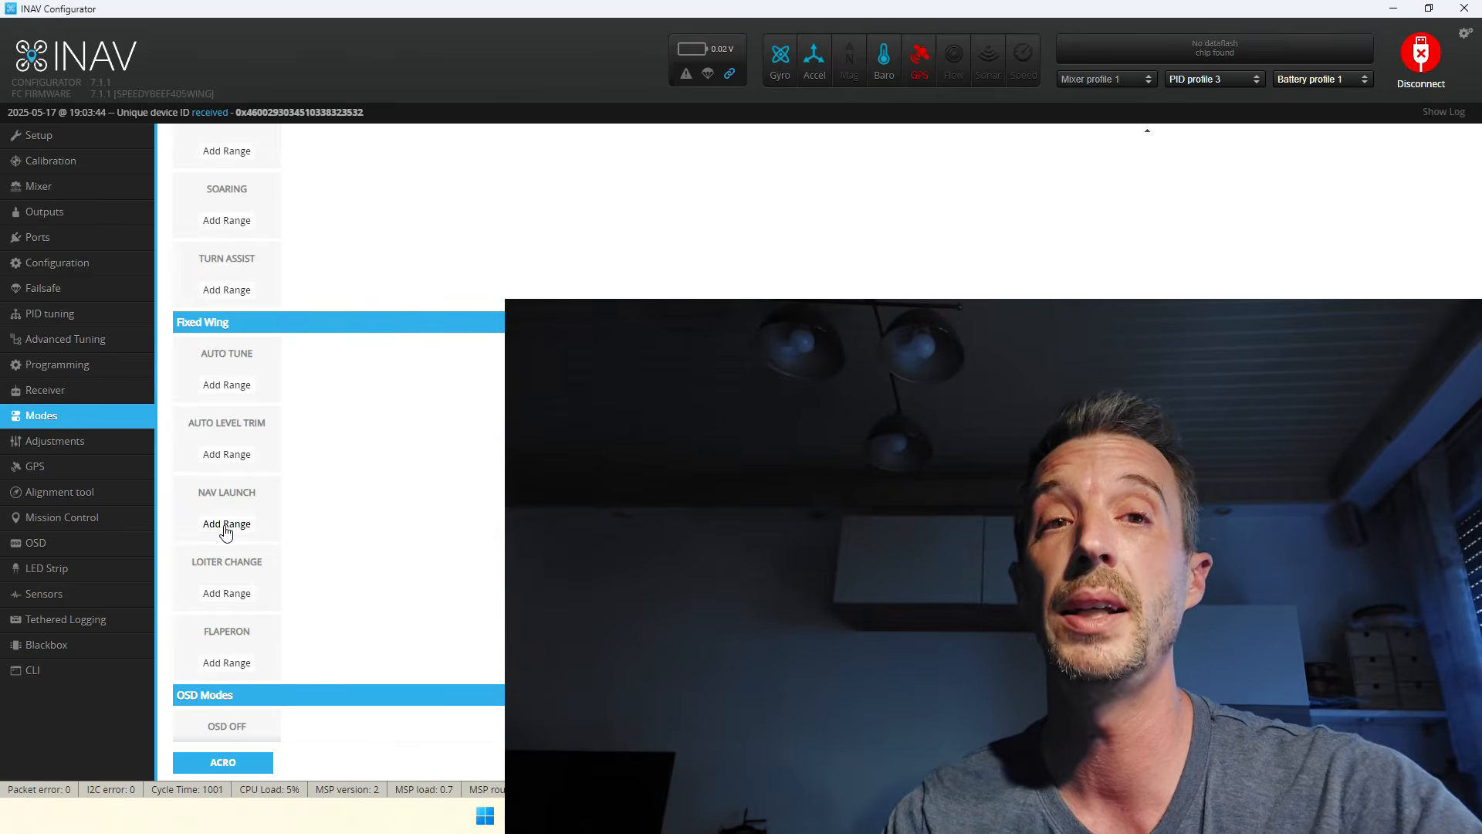
pyautogui.scroll(-2, 224, 525)
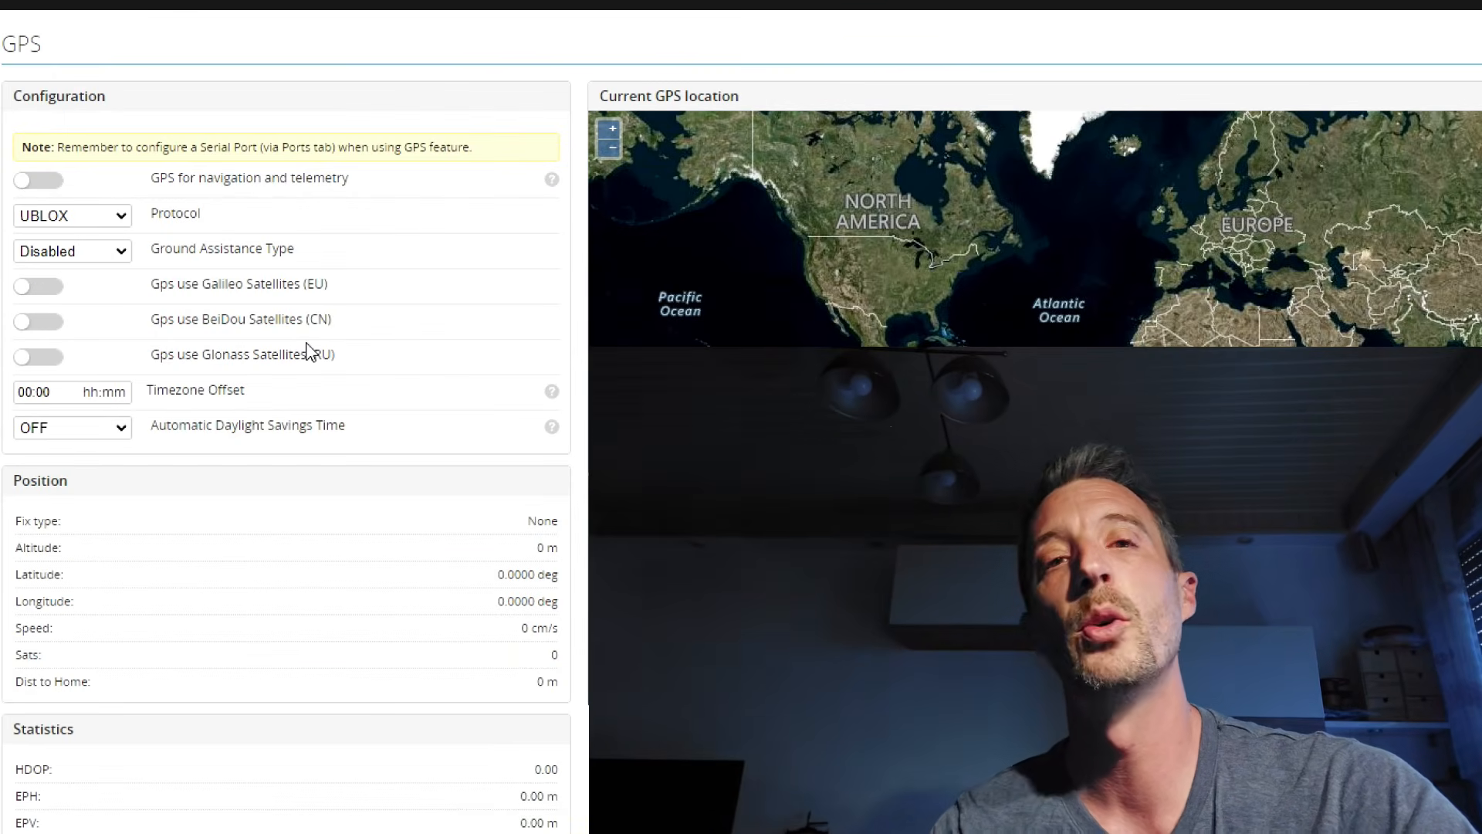
# Enable GPS for navigation and telemetry and set its protocol to UBLOX7
pyautogui.click(35, 180)
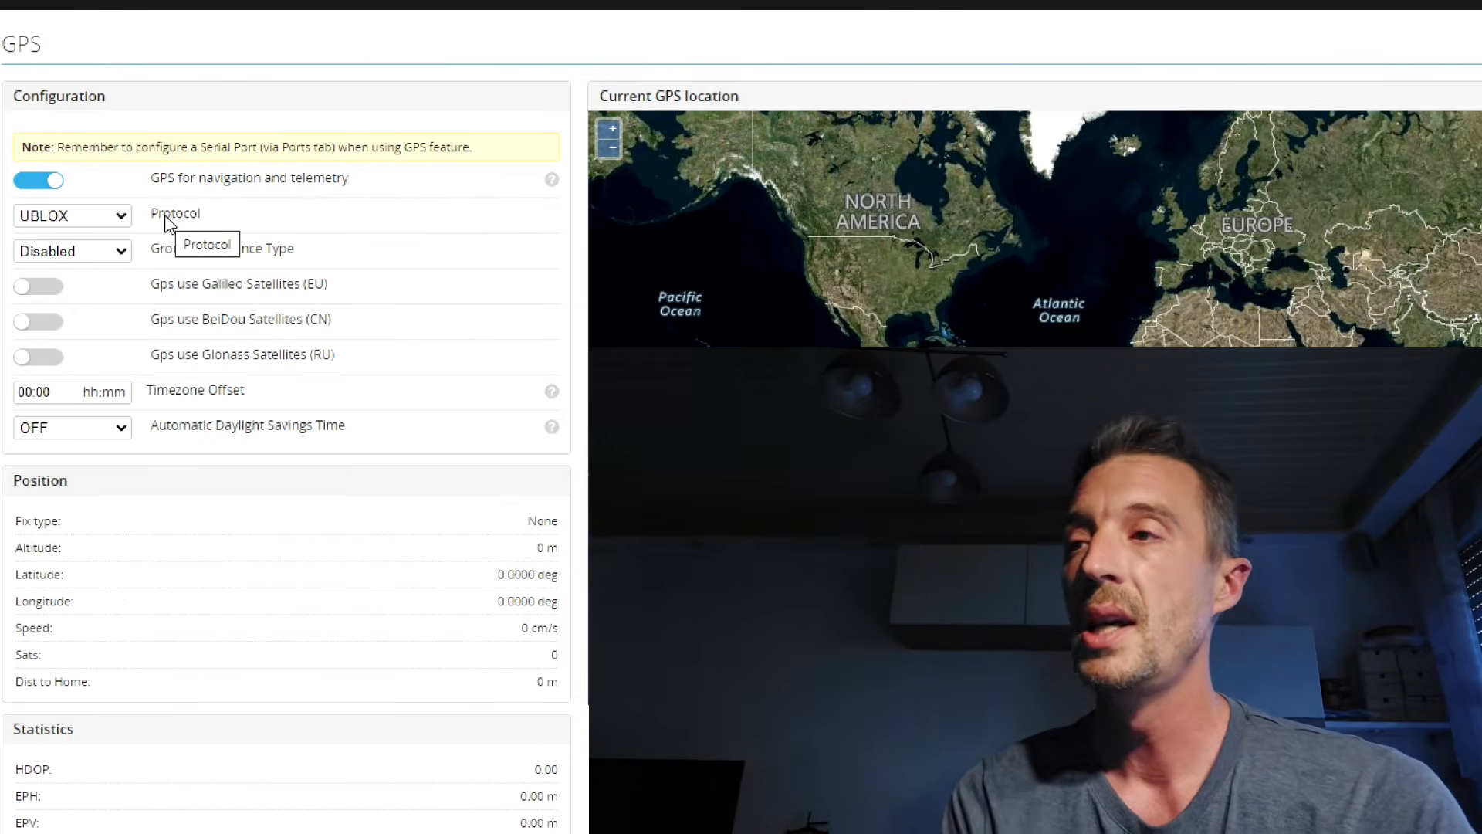
pyautogui.click(121, 217)
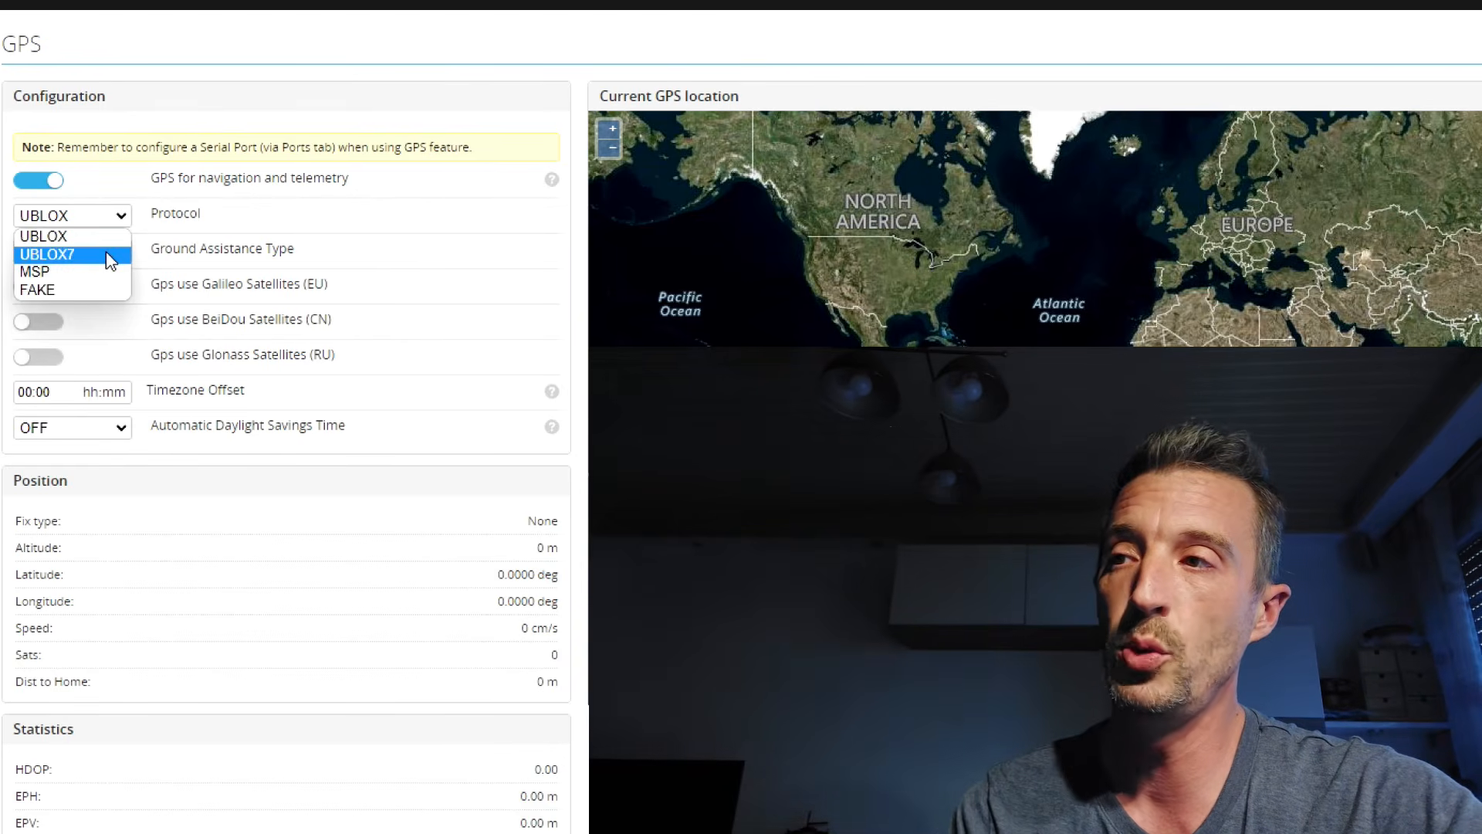
pyautogui.click(111, 253)
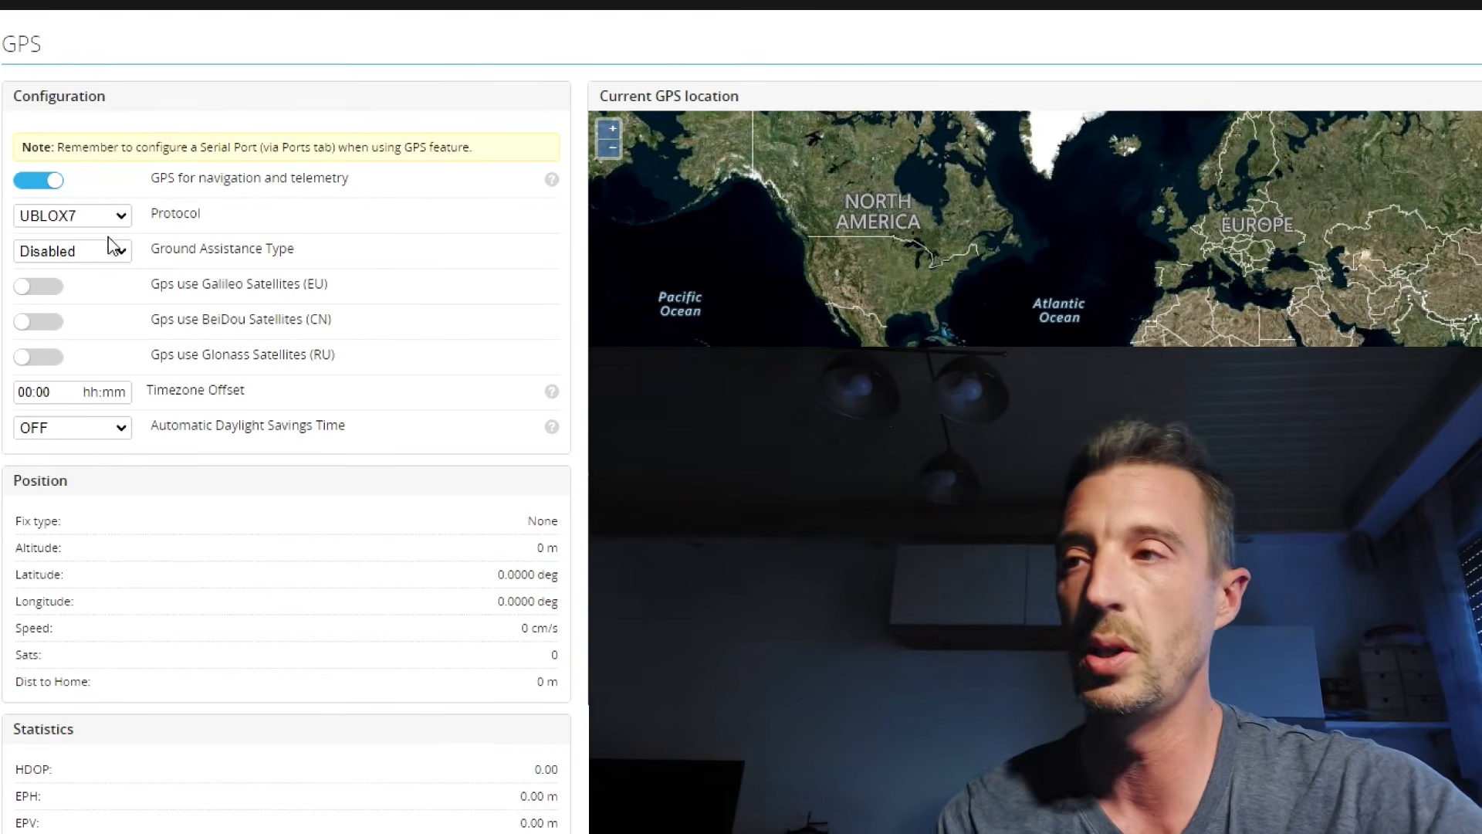
# Set the GPS Ground Assistance Type to Autodetect and enable the Galileo and BeiDou satellites
pyautogui.click(120, 254)
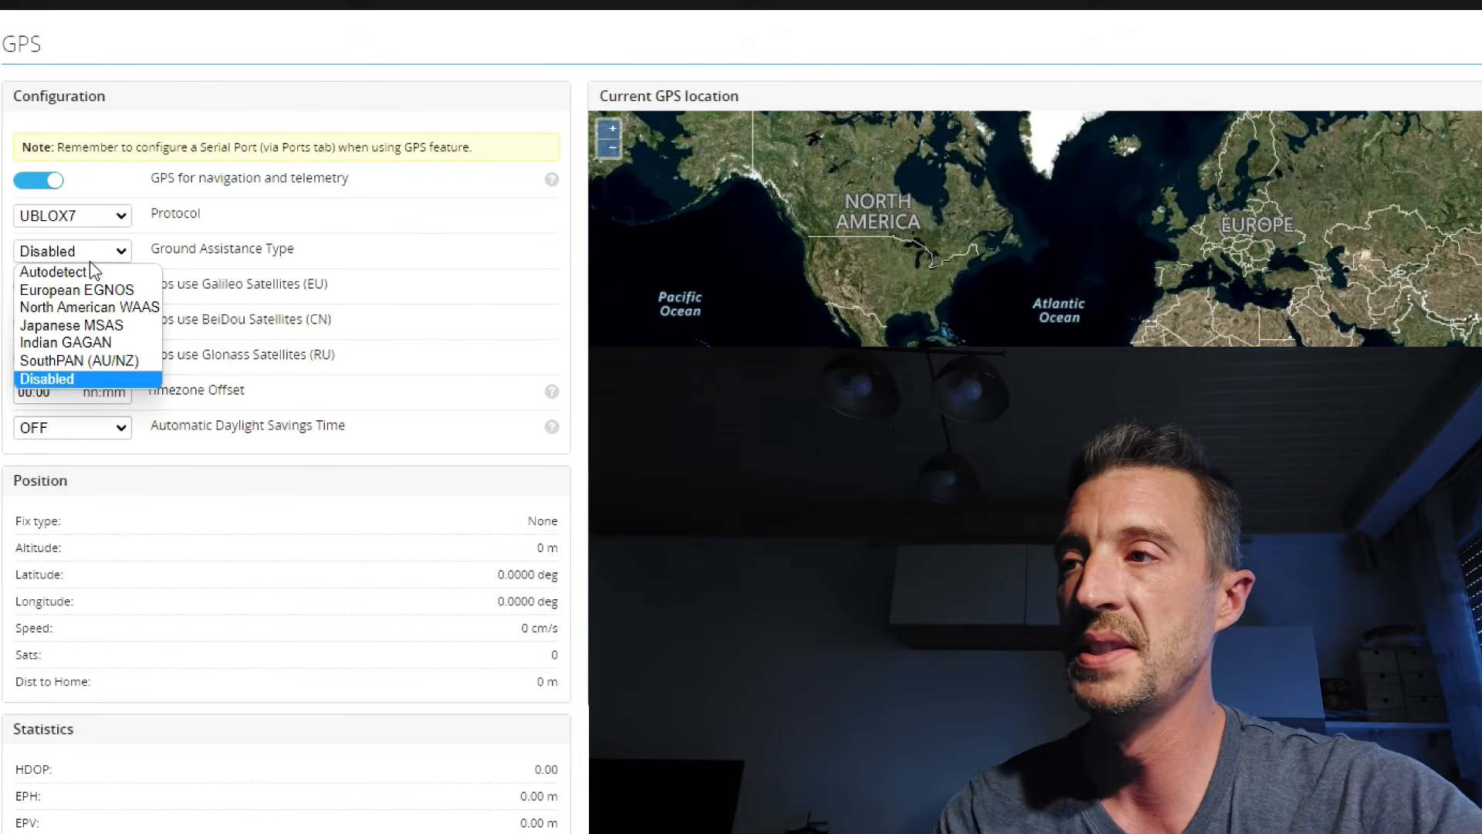
pyautogui.click(67, 271)
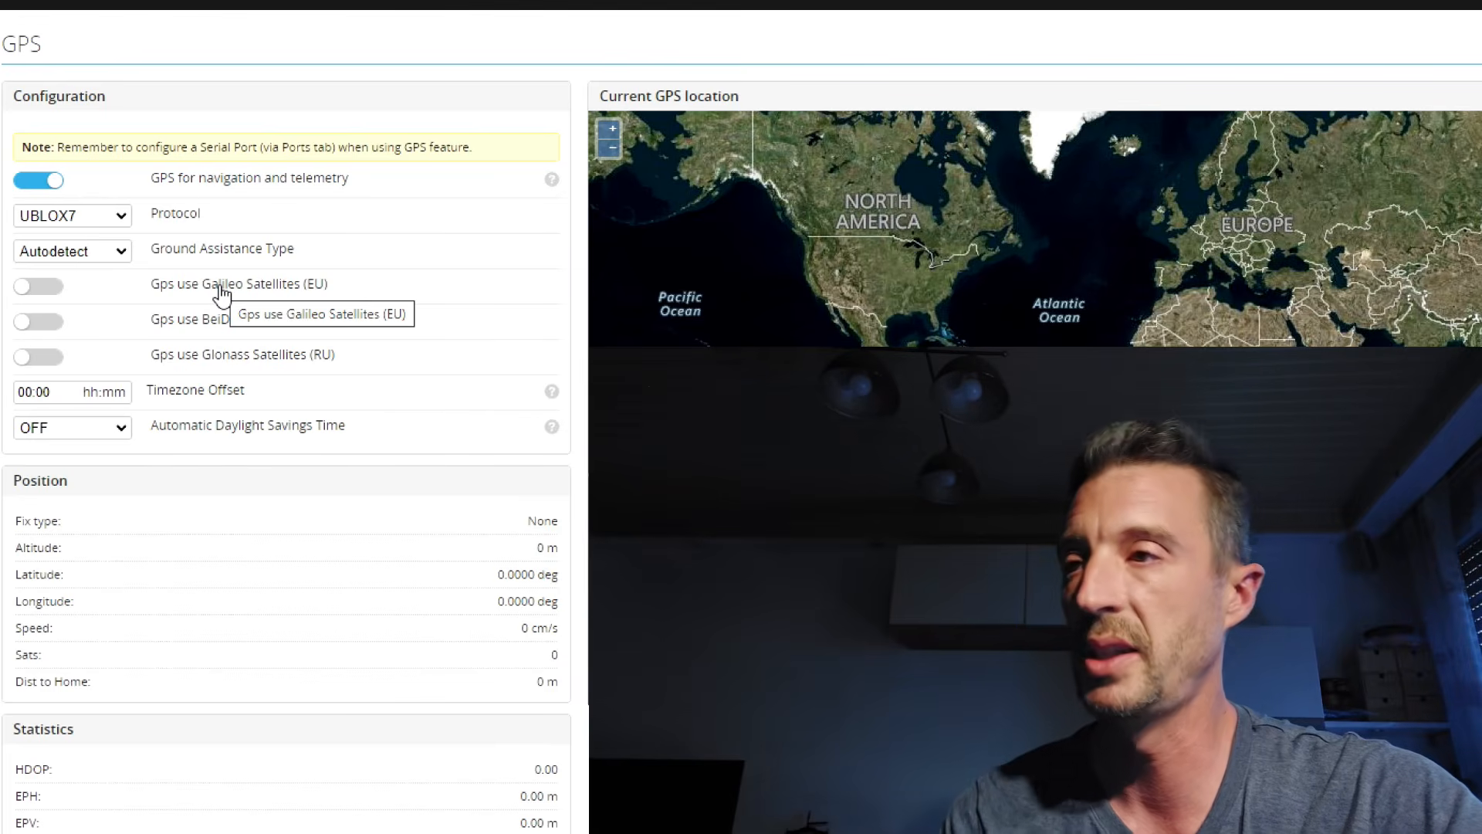
pyautogui.click(34, 289)
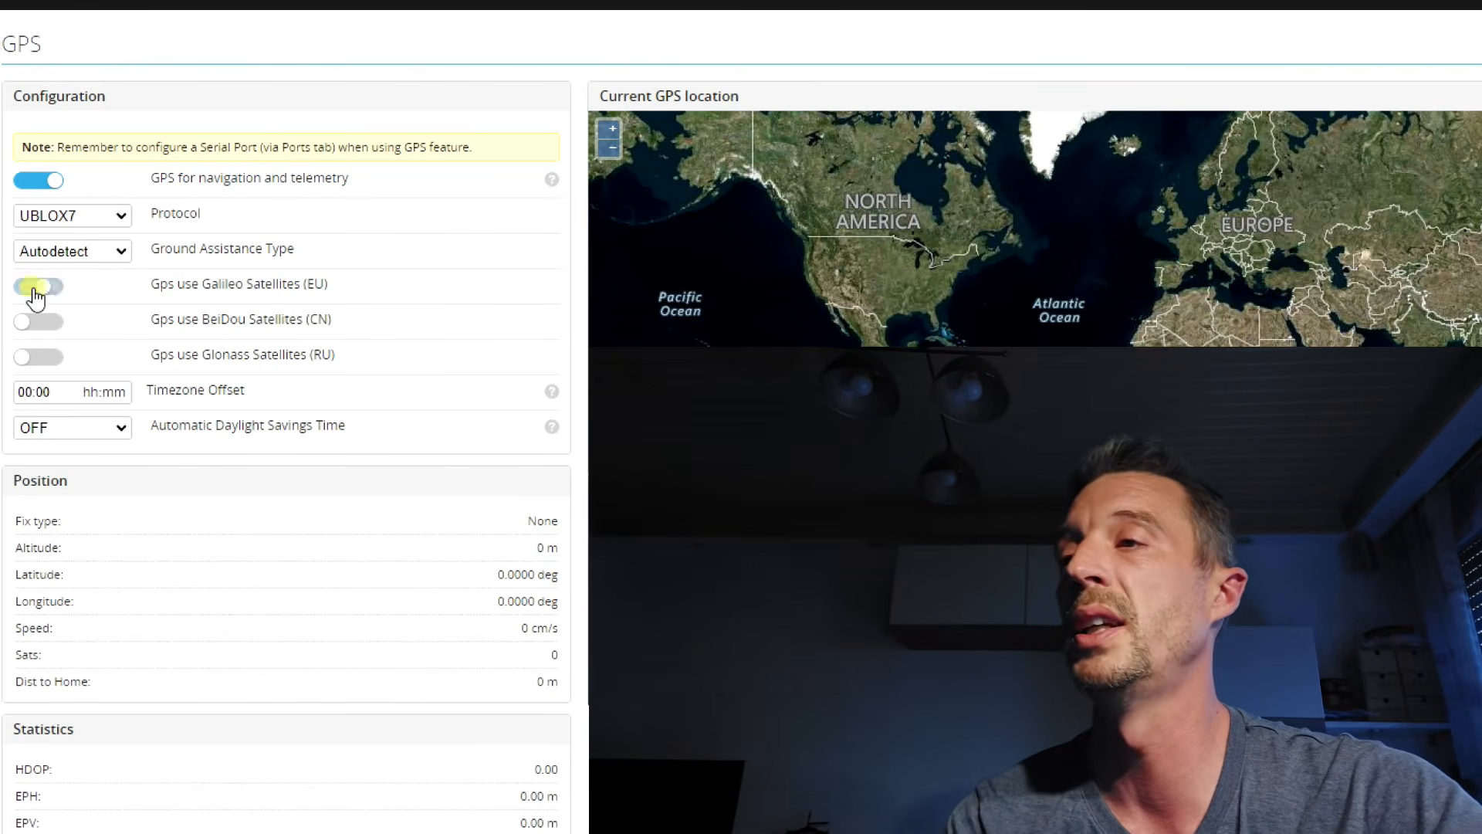
pyautogui.click(38, 321)
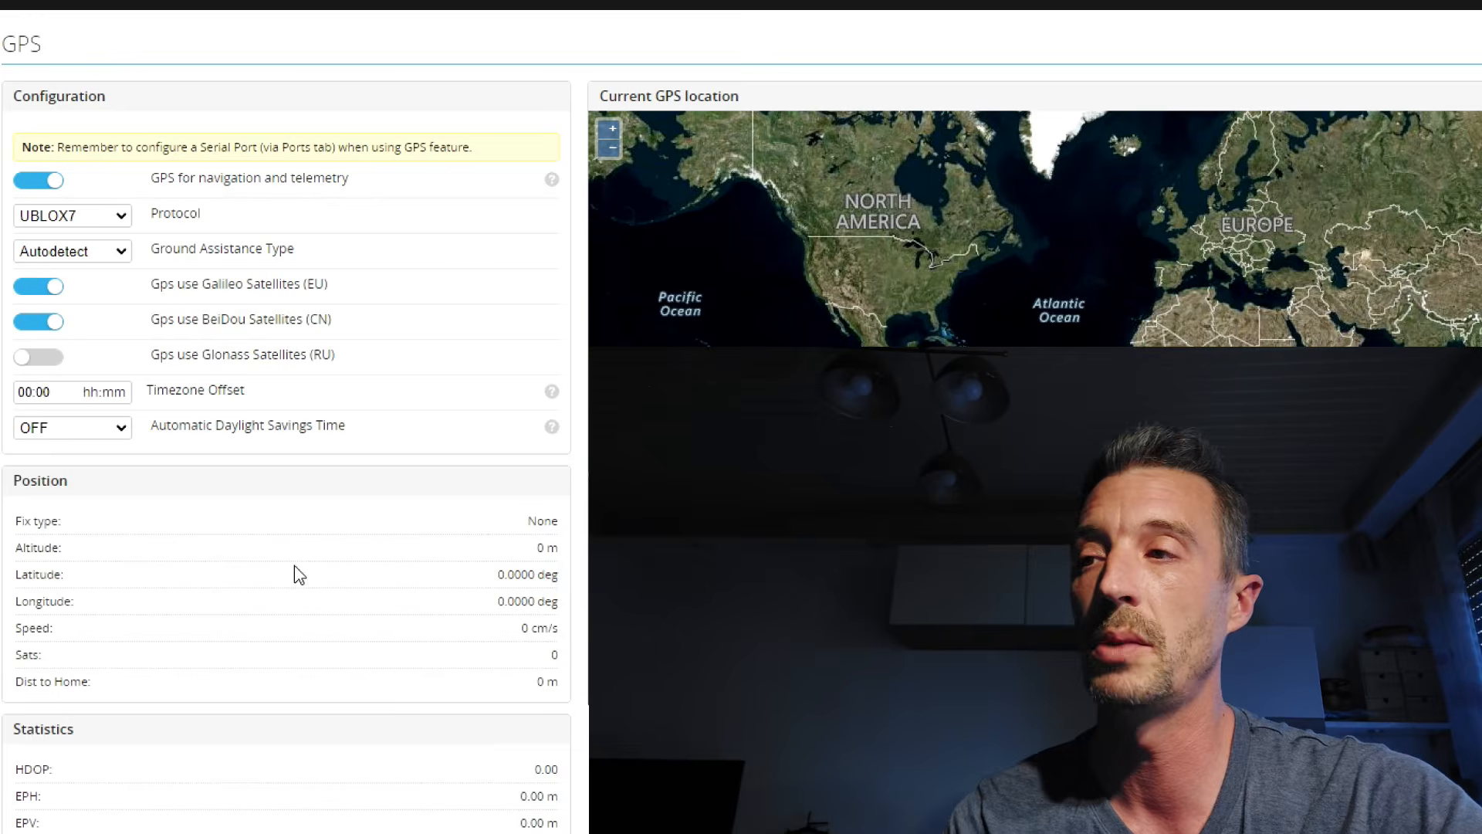